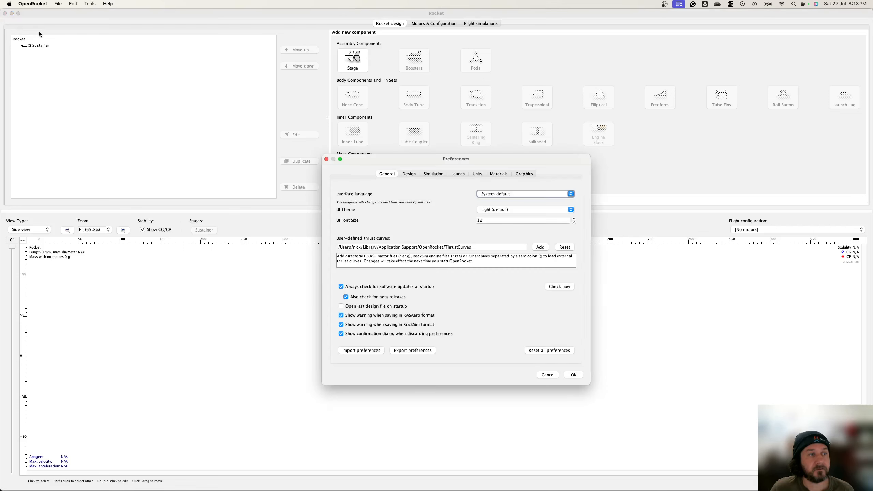
Step: Review the unit settings in Preferences and close the dialog without changes
left_click(478, 174)
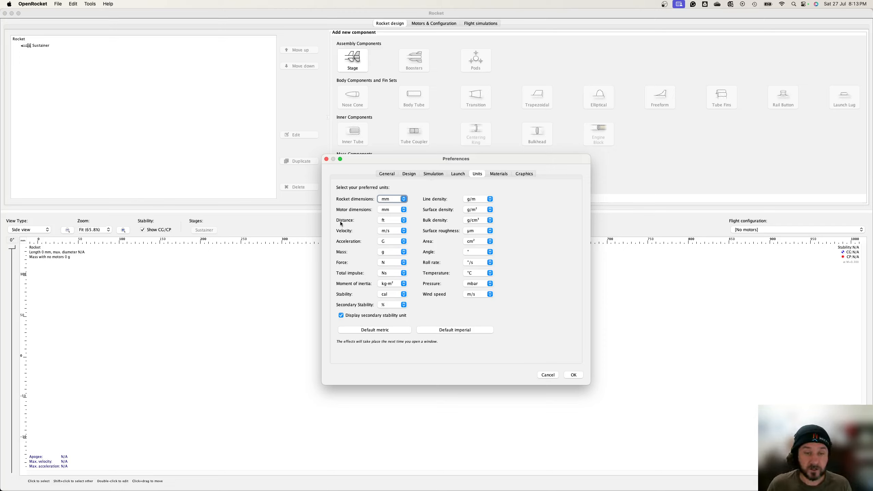
left_click(402, 221)
left_click(400, 222)
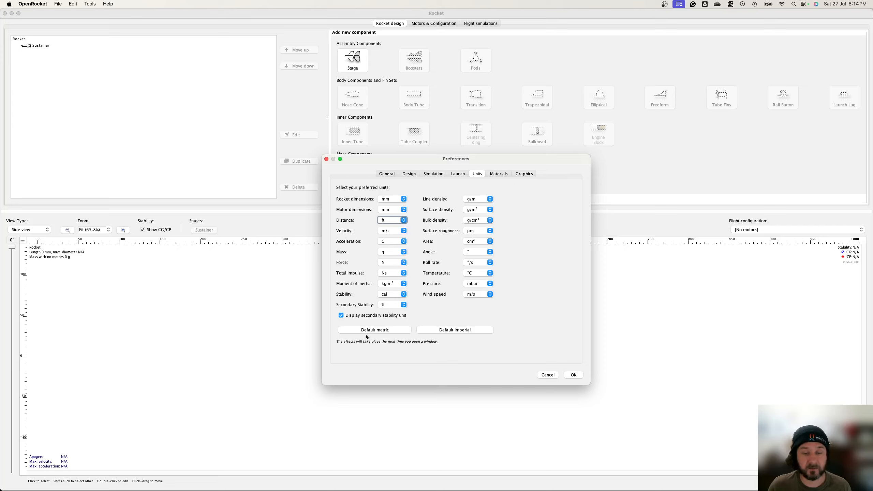
left_click(393, 242)
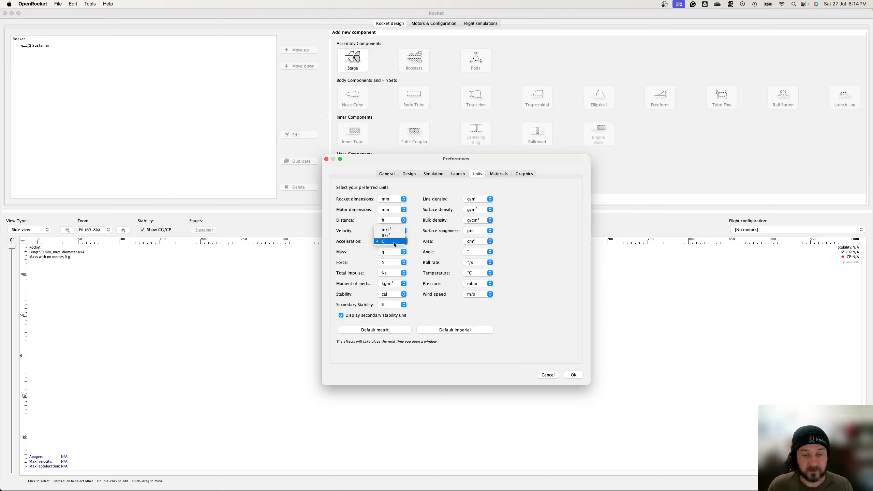
left_click(415, 246)
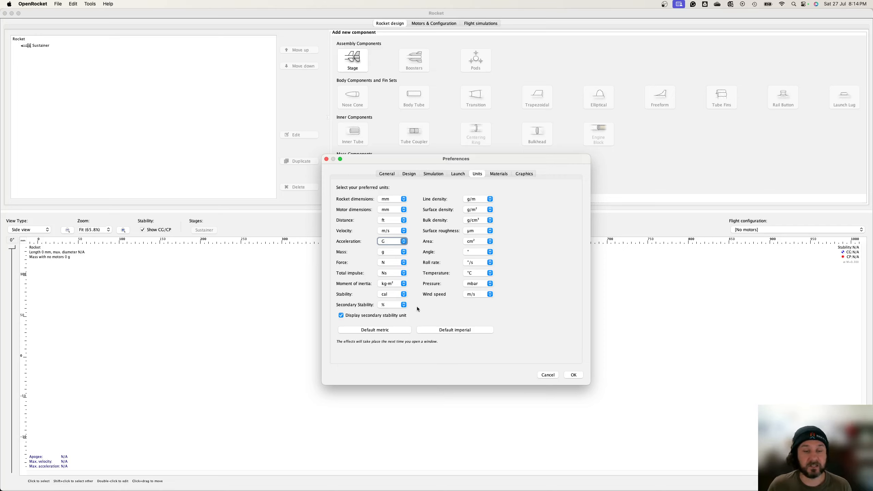
left_click(574, 377)
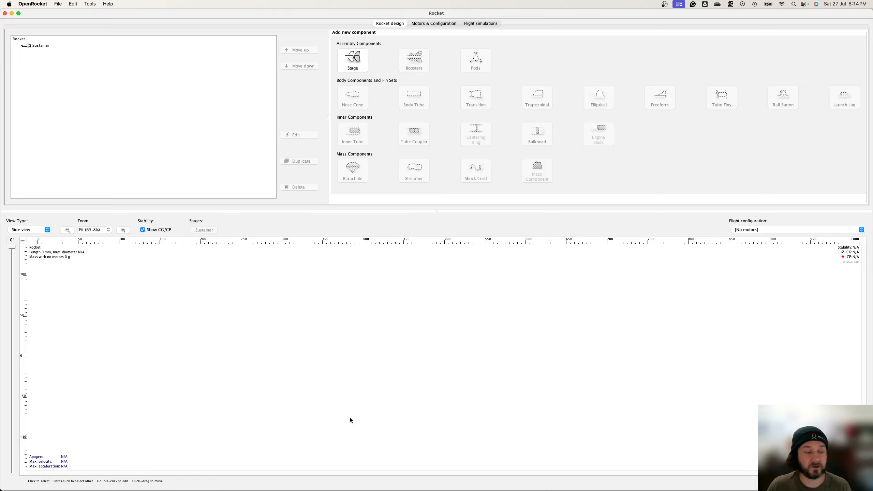
Step: Look over the Motors & Configuration and Flight simulations tabs before returning to rocket design
left_click(441, 24)
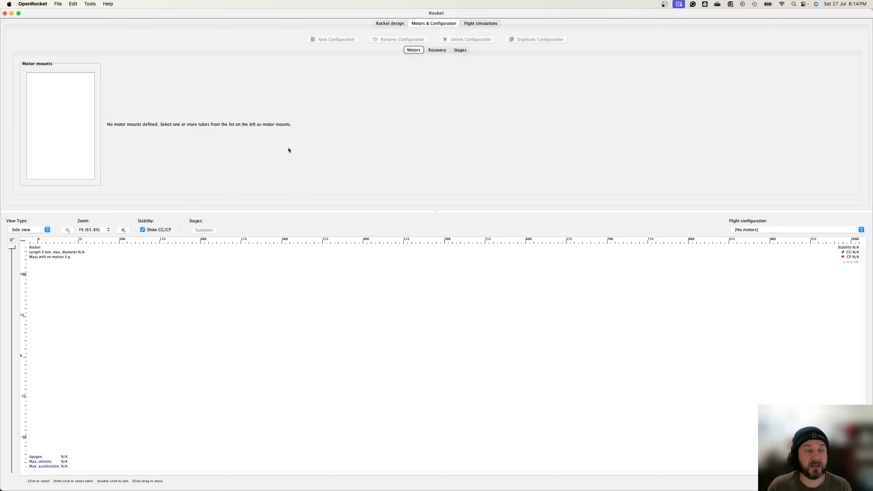
left_click(483, 24)
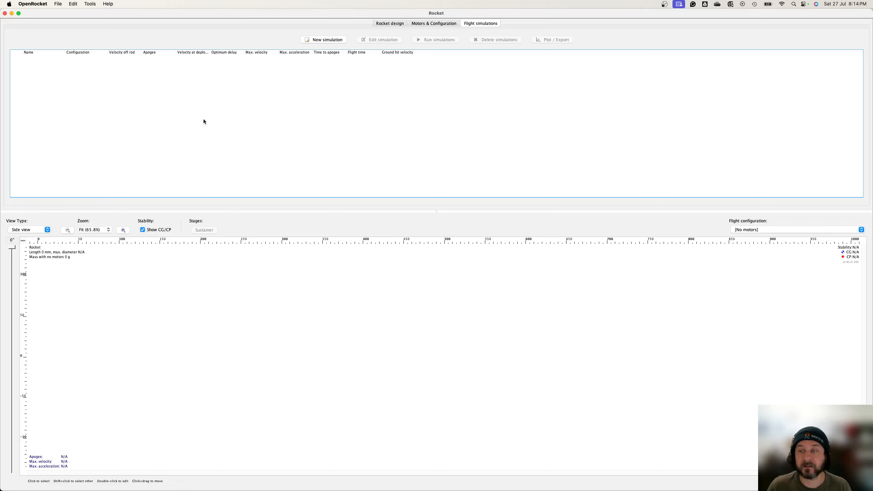
left_click(393, 24)
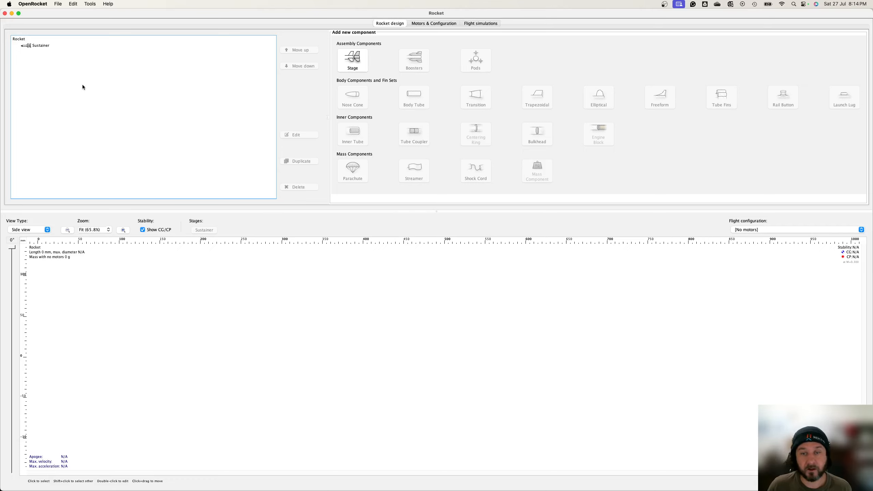
Step: Add a nose cone to the sustainer stage
left_click(39, 48)
left_click(353, 99)
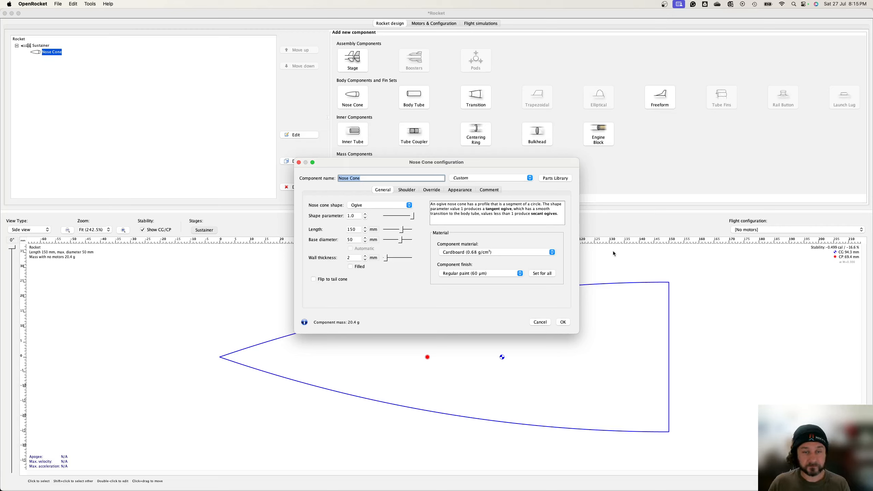
left_click_drag(505, 161, 466, 53)
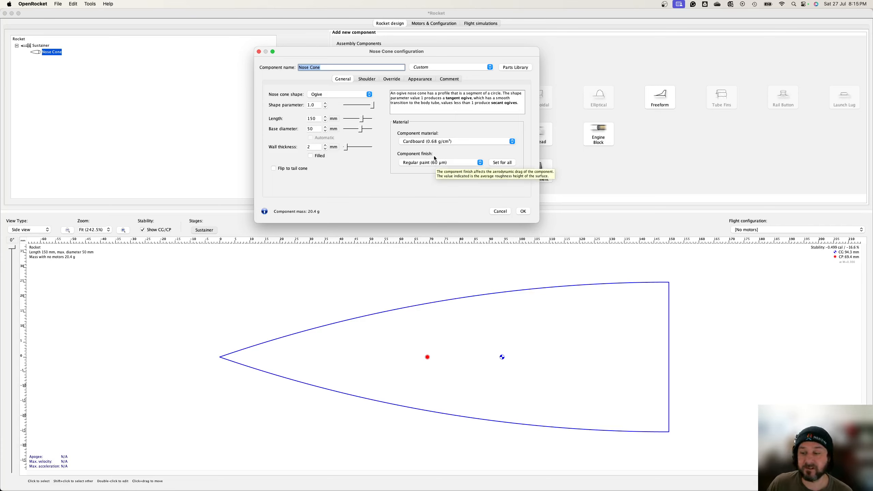
Step: Set the nose cone shape to Haack series
left_click(369, 95)
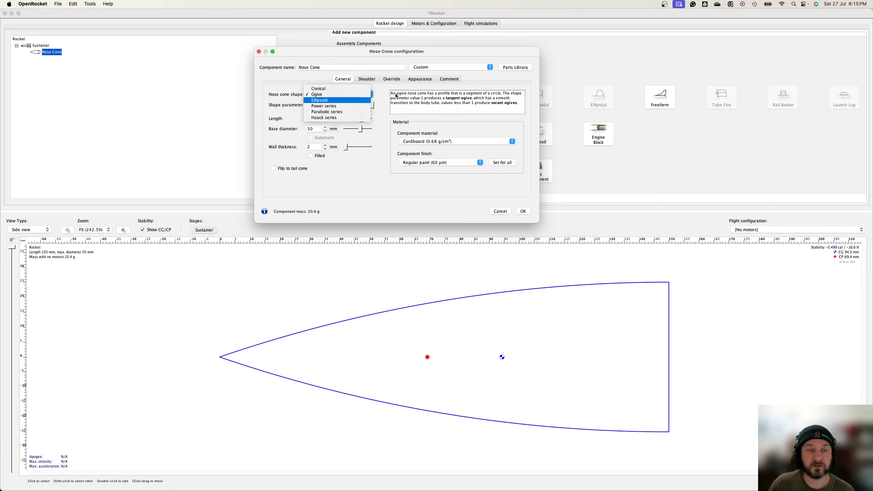
left_click(368, 96)
left_click(369, 96)
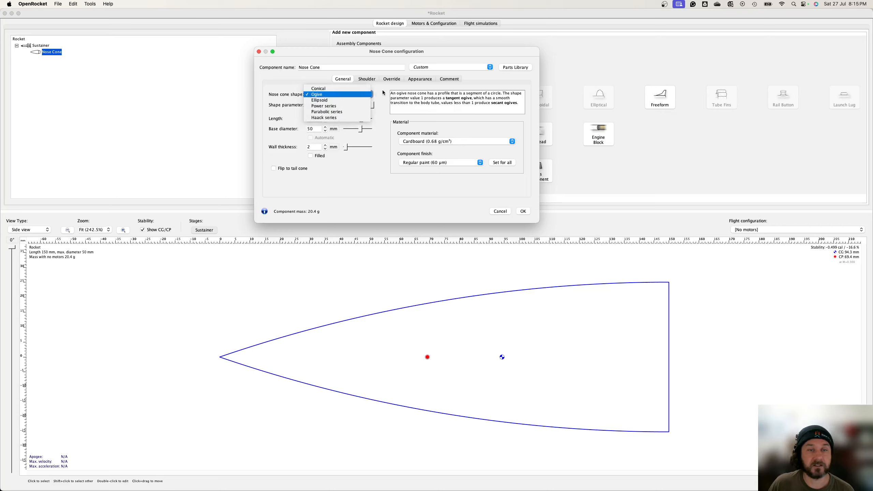
left_click(384, 93)
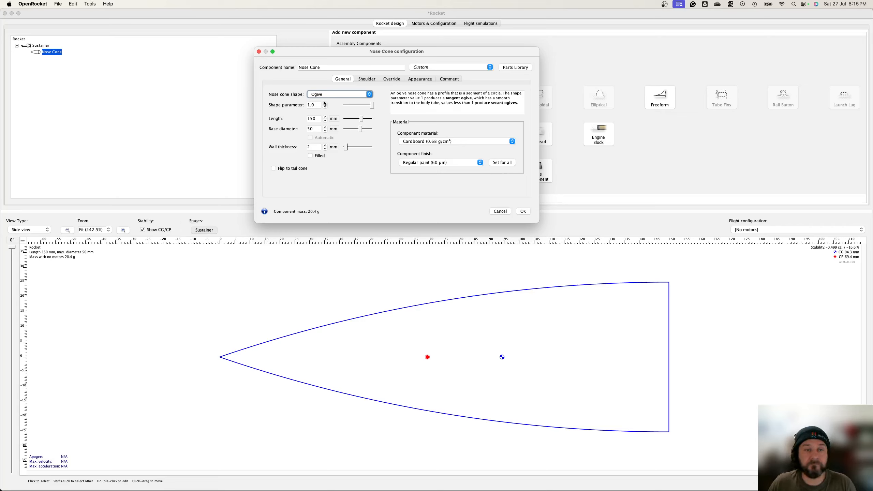
left_click(370, 96)
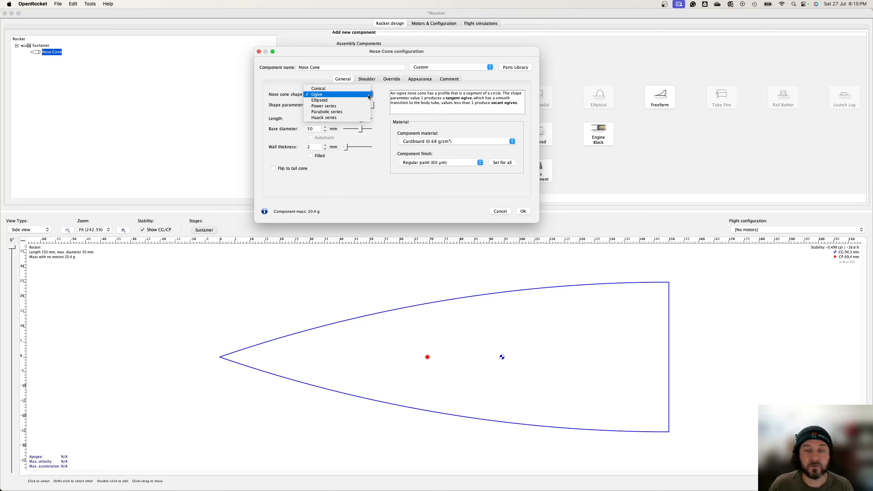
left_click(350, 118)
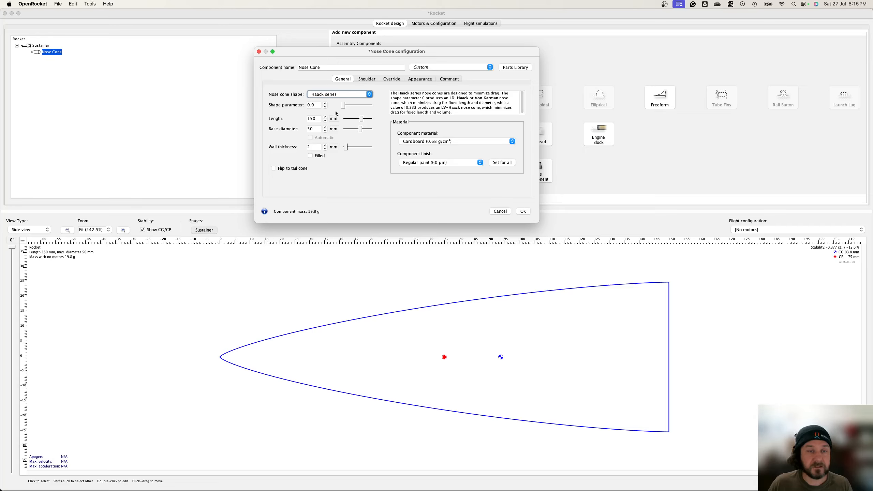
Step: Set the nose cone length to 250 mm and its base diameter to 60 mm
left_click(310, 119)
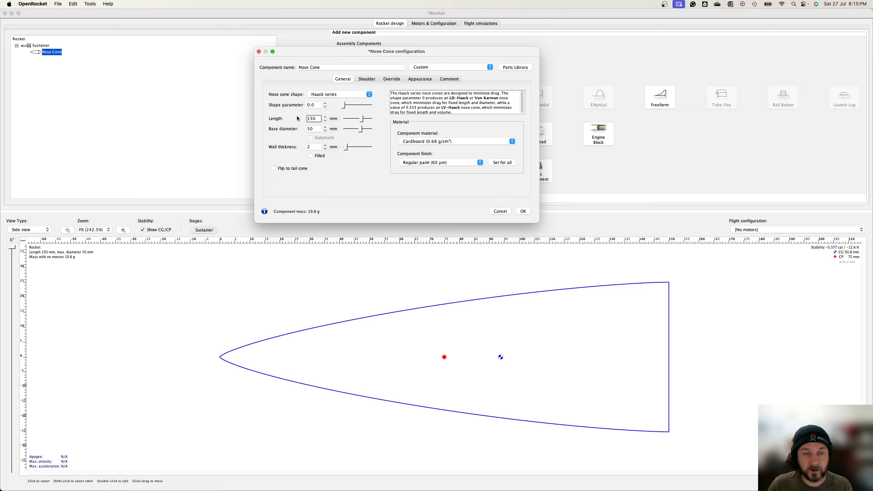
type("2")
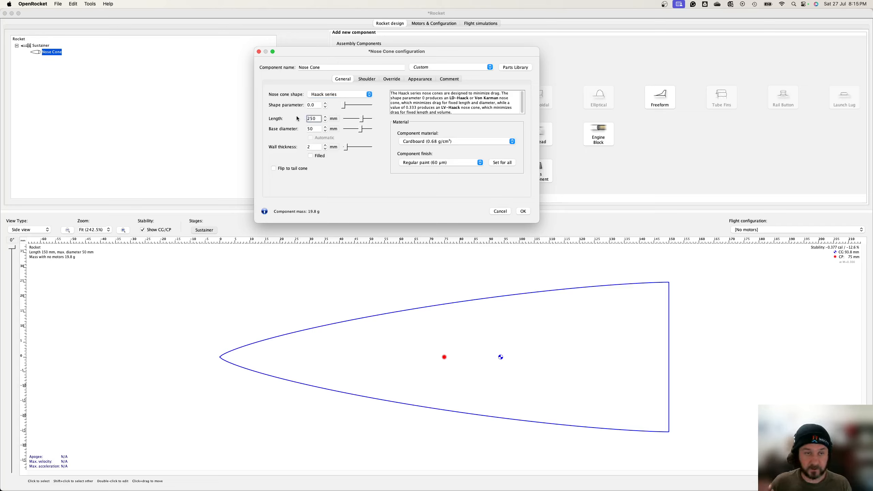
left_click(319, 129)
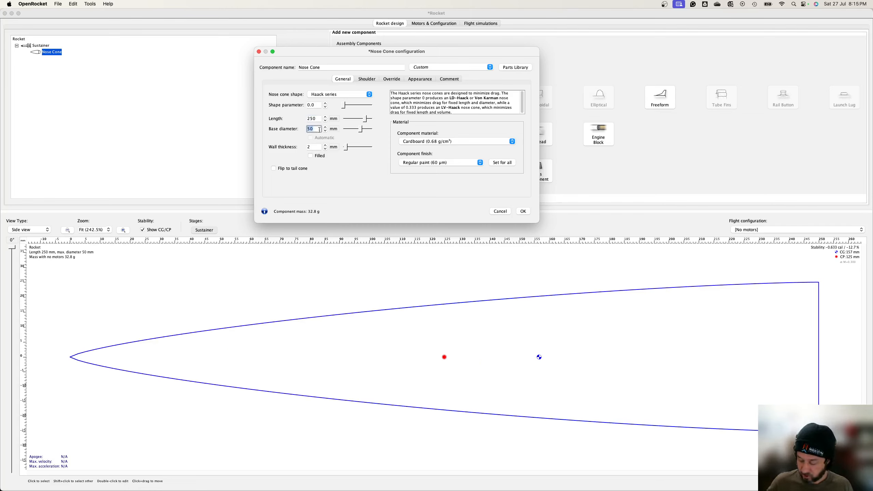
type("60")
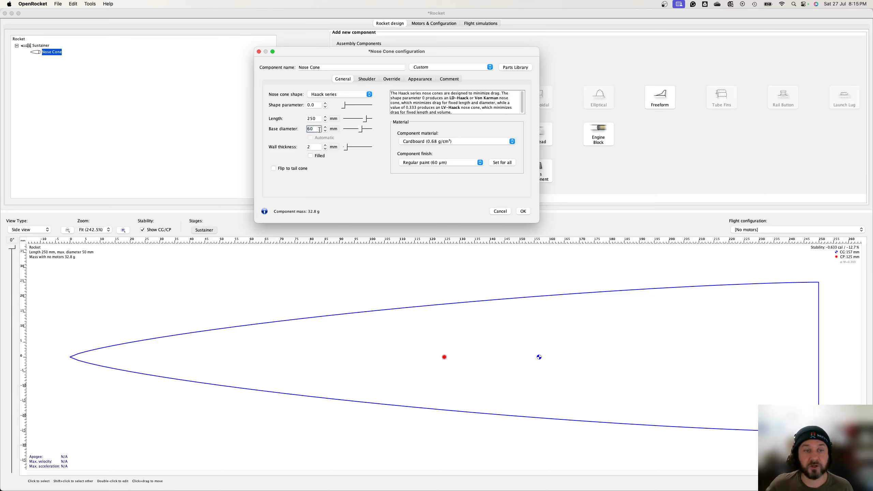
key("Tab")
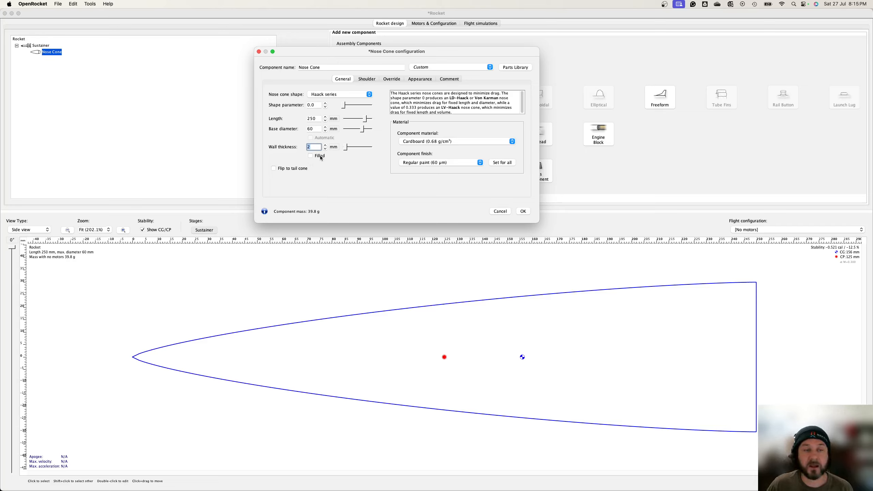
Step: Make the nose cone filled and set its material to PLA – 100% infill
left_click(311, 156)
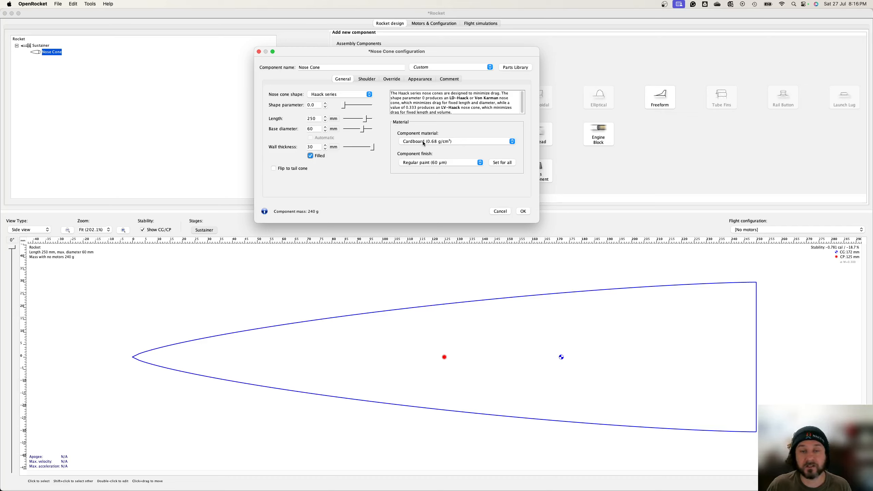
left_click(409, 142)
scroll(465, 177, "down", 2)
scroll(465, 178, "down", 3)
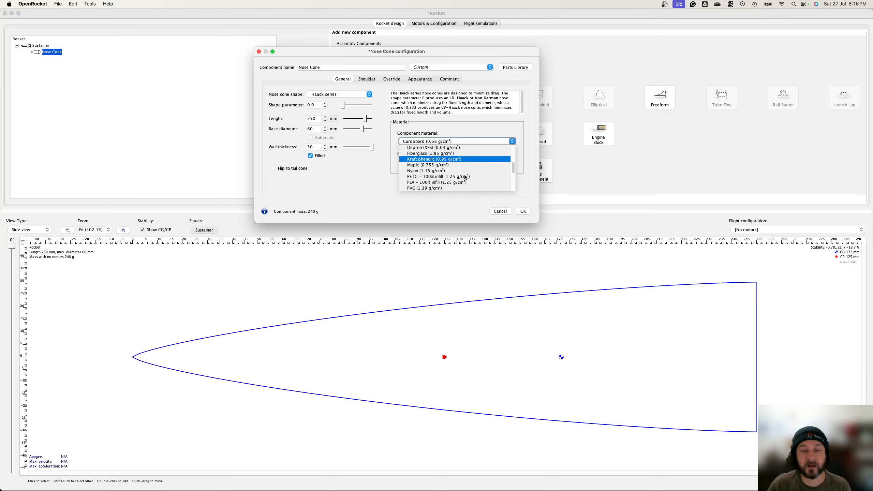
left_click(437, 177)
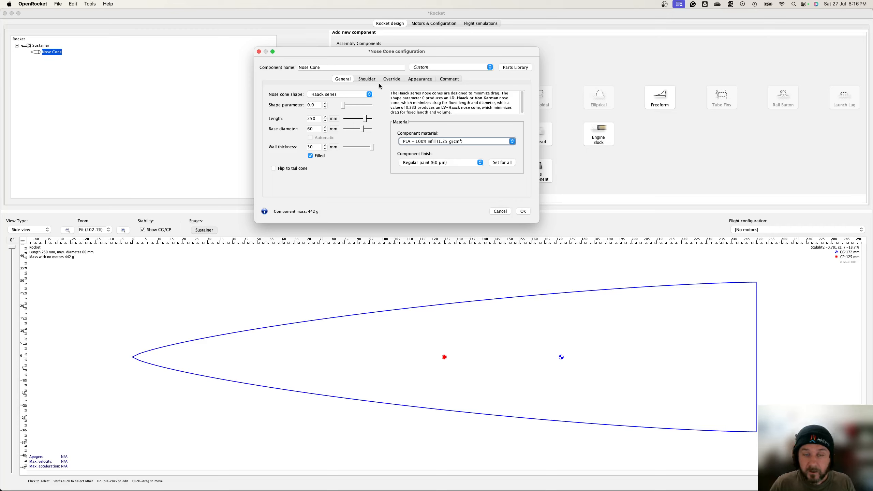
Step: Set the component finish to Smooth paint (20 μm) and apply it to all components
left_click(426, 163)
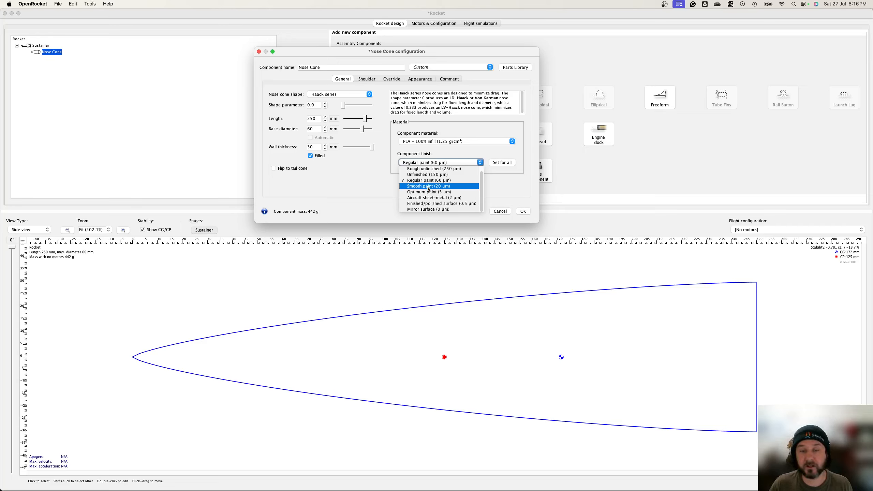
left_click(426, 186)
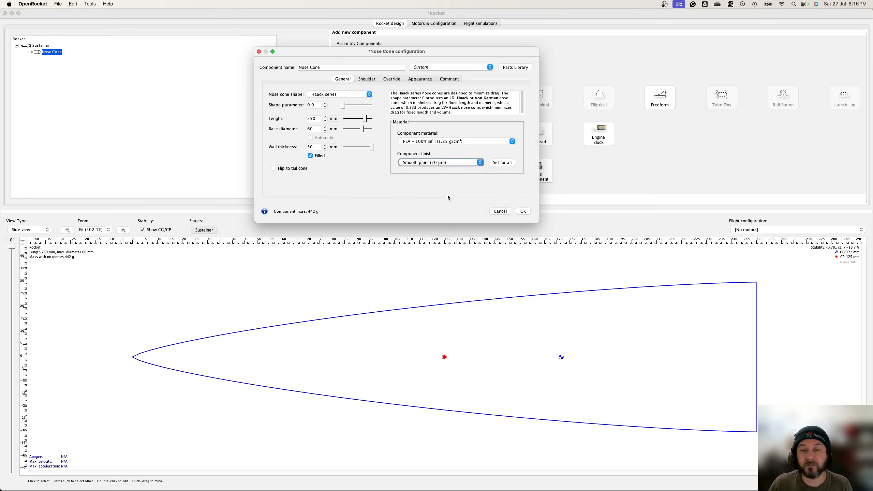
left_click(509, 164)
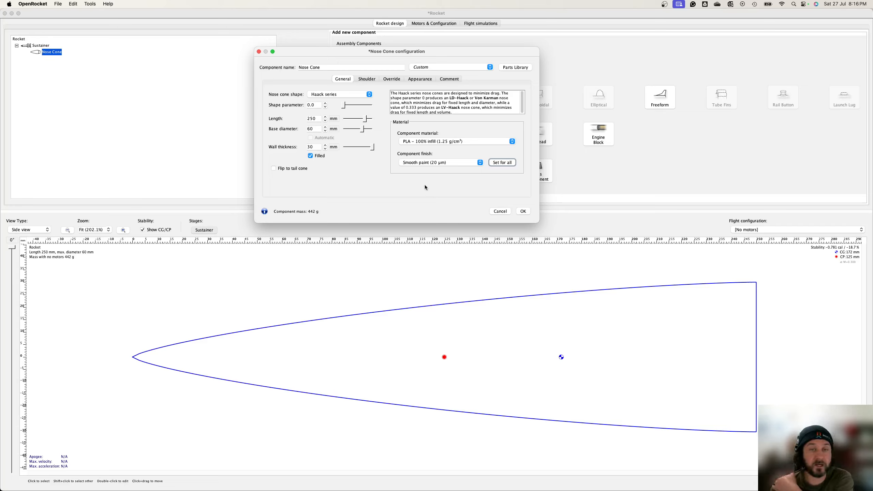
Step: Give the nose cone a shoulder 56 mm in diameter and 60 mm long, with end capped enabled
left_click(367, 80)
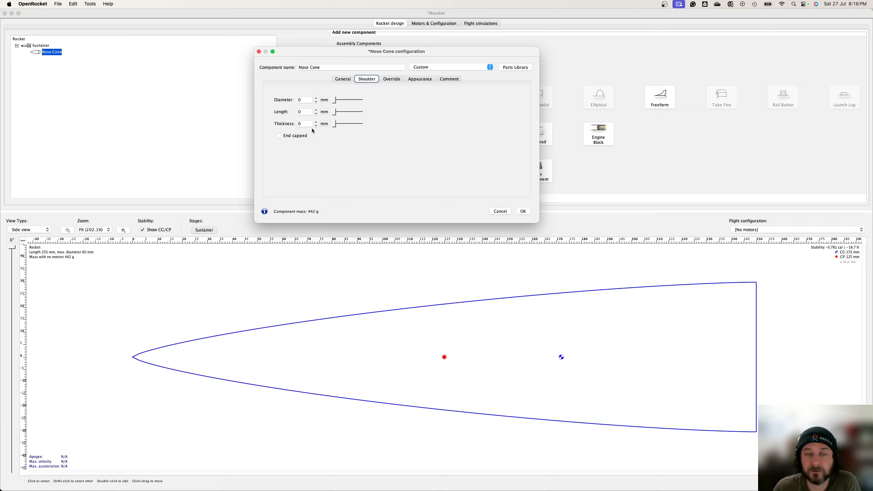
left_click(302, 100)
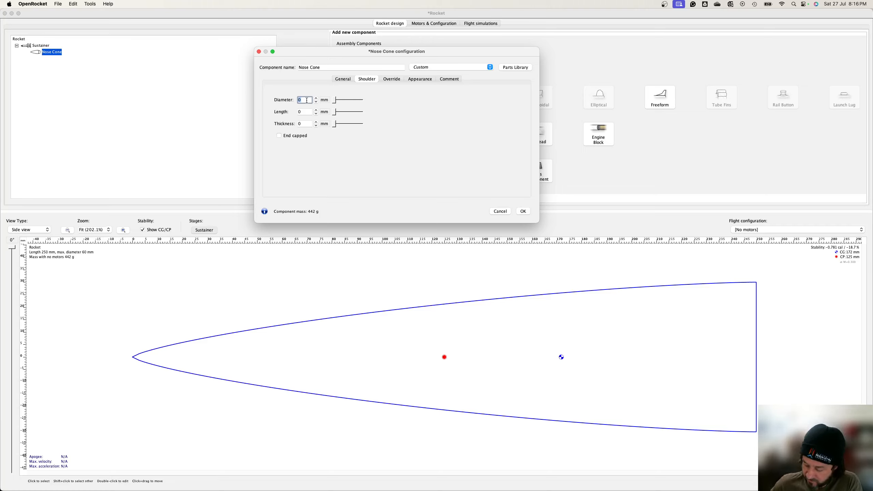
type("56")
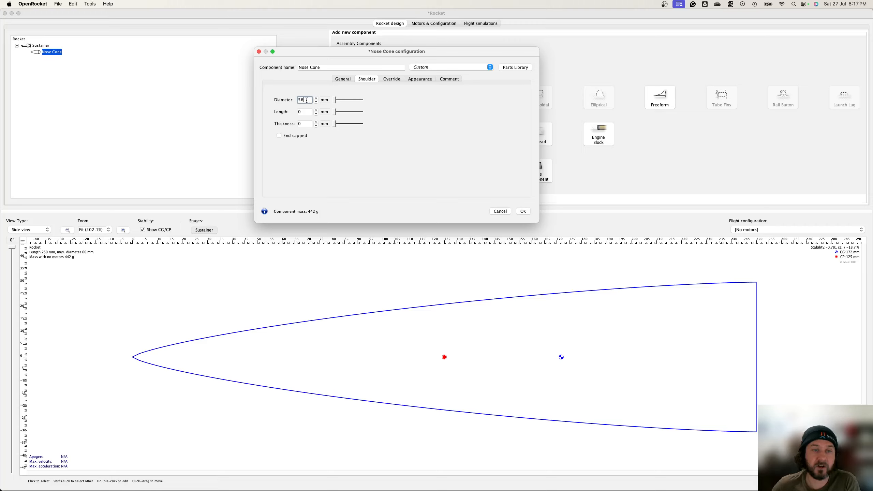
left_click(308, 112)
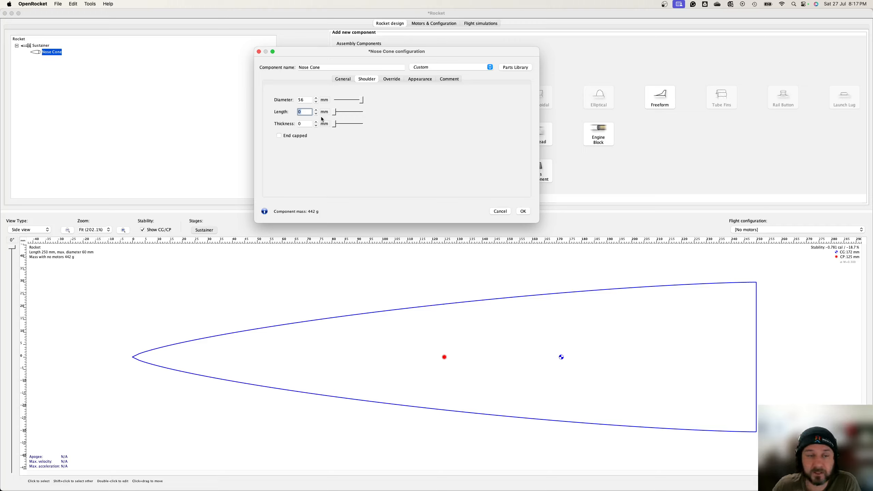
type("60")
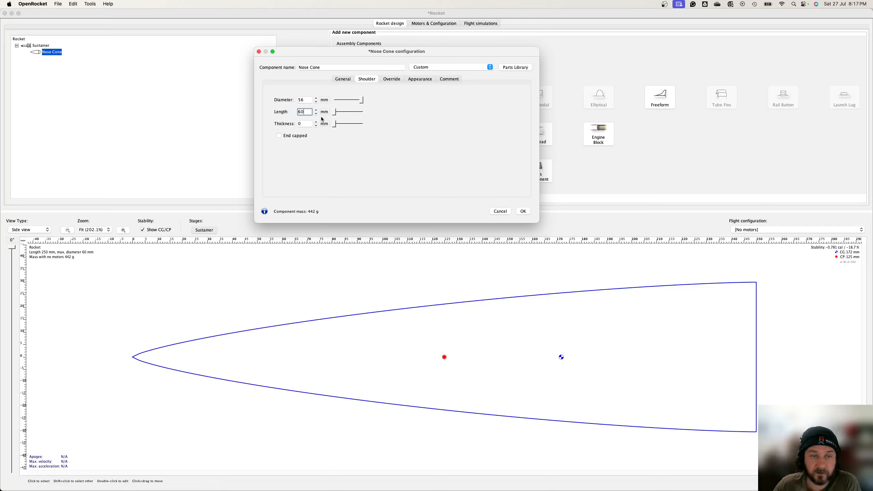
left_click(302, 125)
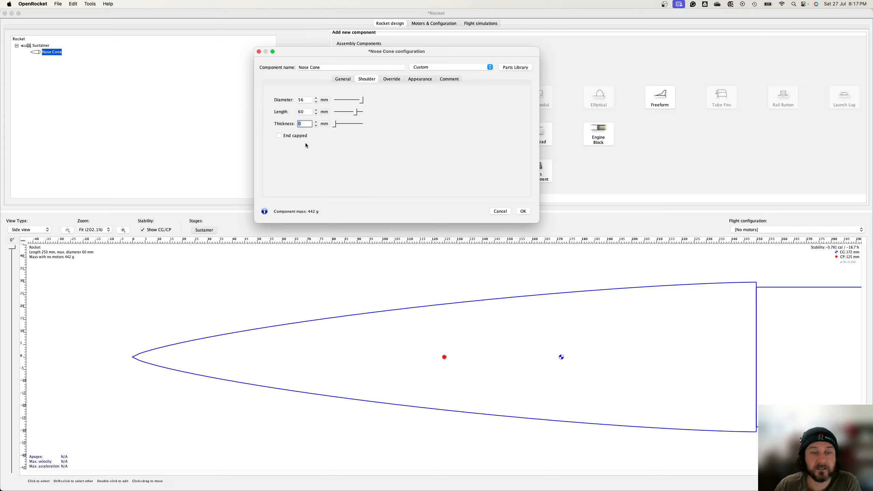
left_click(279, 135)
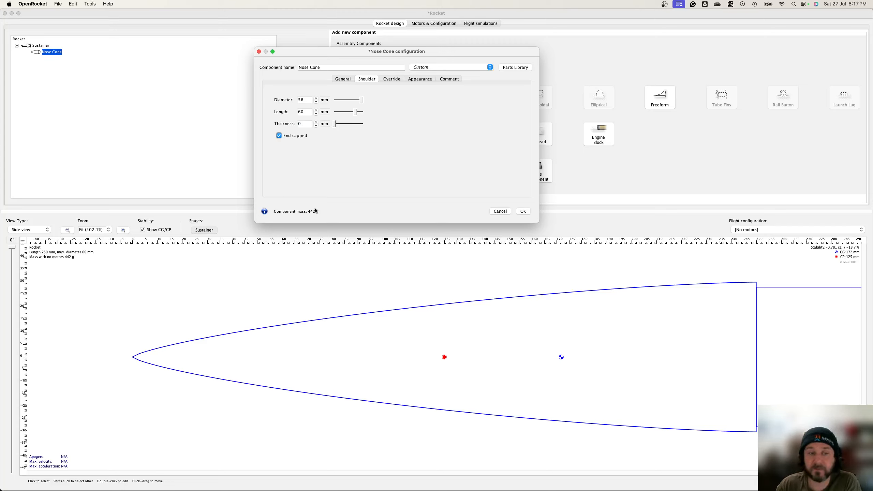
Step: Override the nose cone's mass to 150 g and close the configuration dialog
left_click(391, 80)
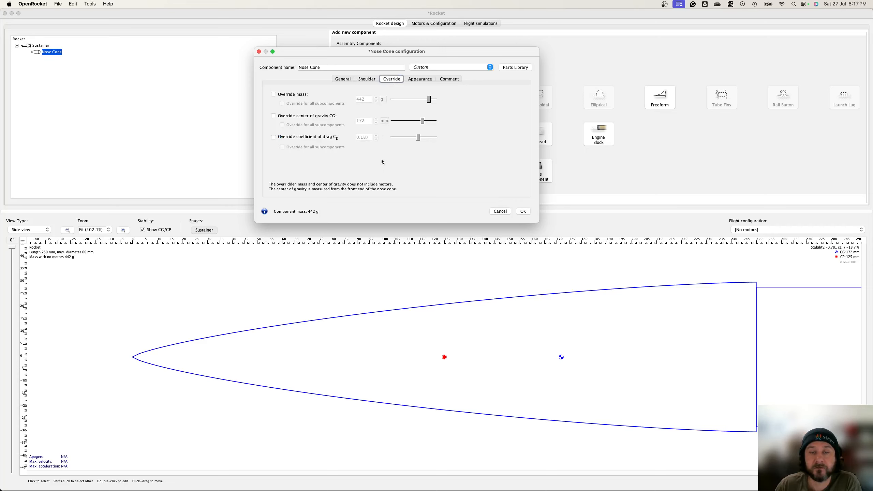
left_click(274, 94)
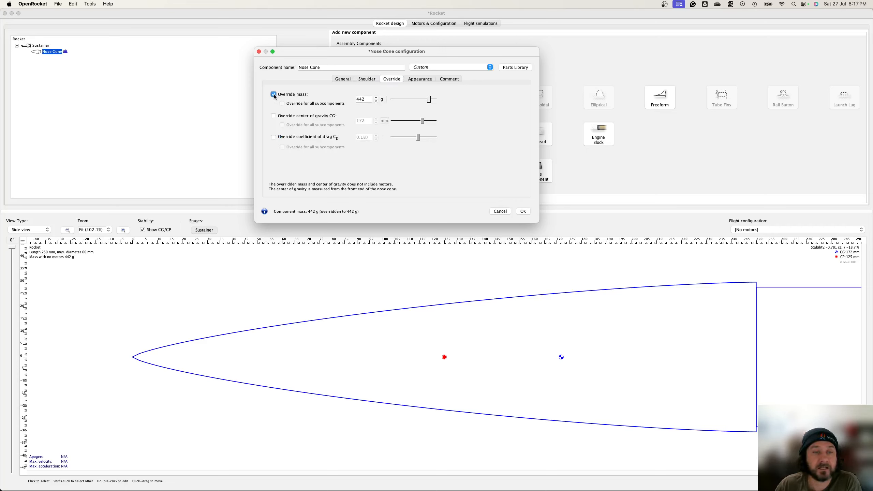
double_click(369, 99)
type("150")
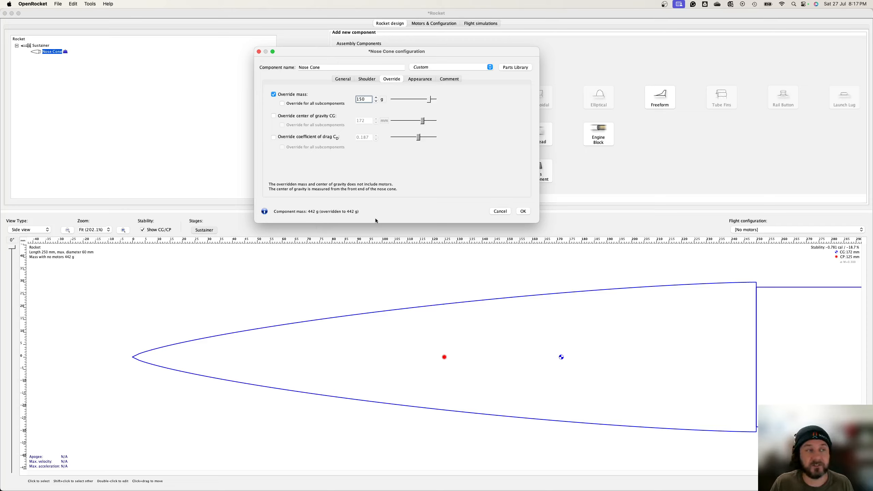
left_click(341, 80)
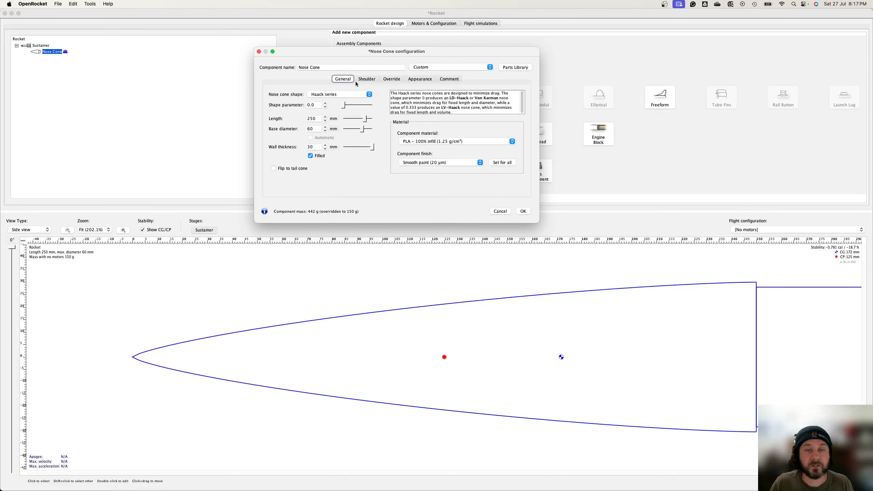
left_click(365, 79)
left_click(522, 211)
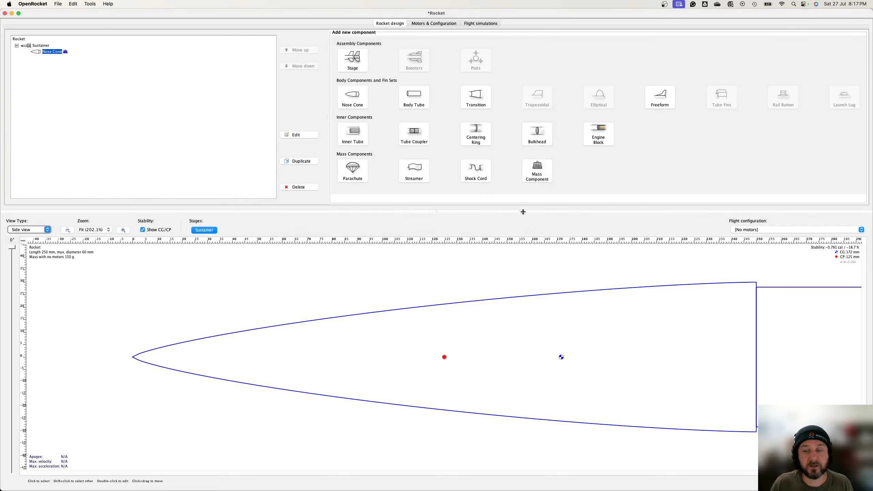
Step: Review the nose cone's shoulder settings in its configuration dialog without changing anything
left_click(109, 231)
left_click(90, 277)
left_click(67, 232)
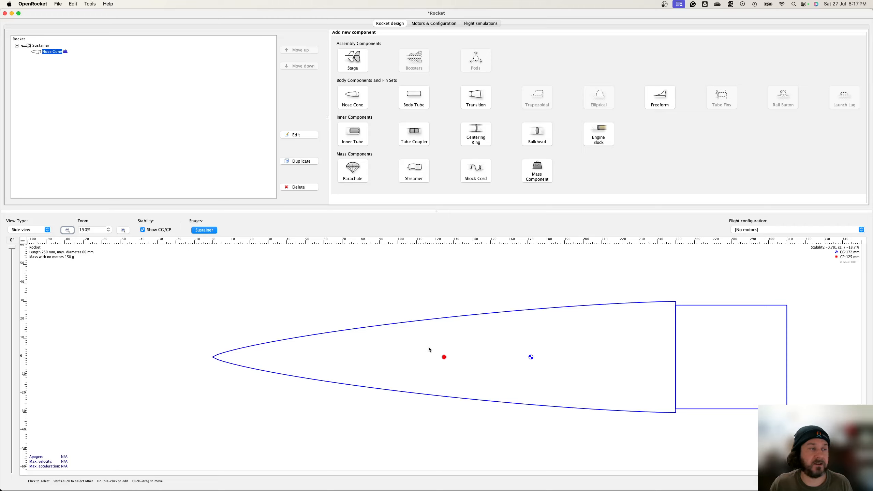
double_click(53, 52)
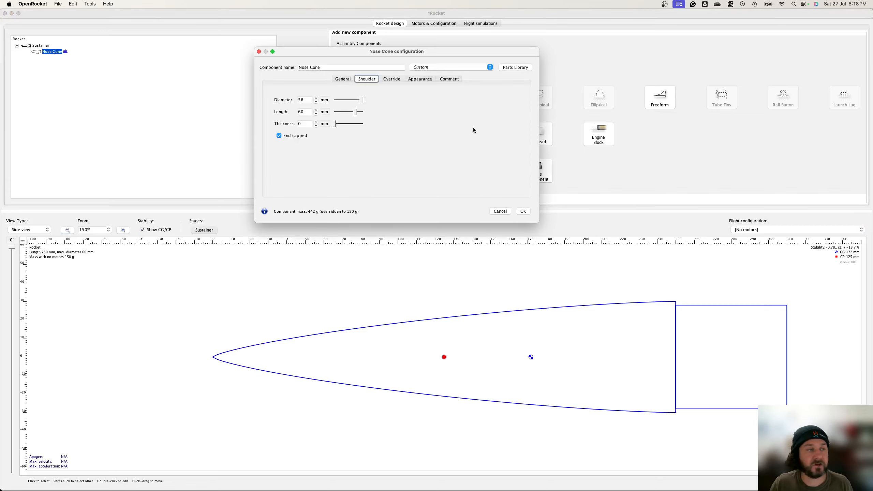
left_click(497, 213)
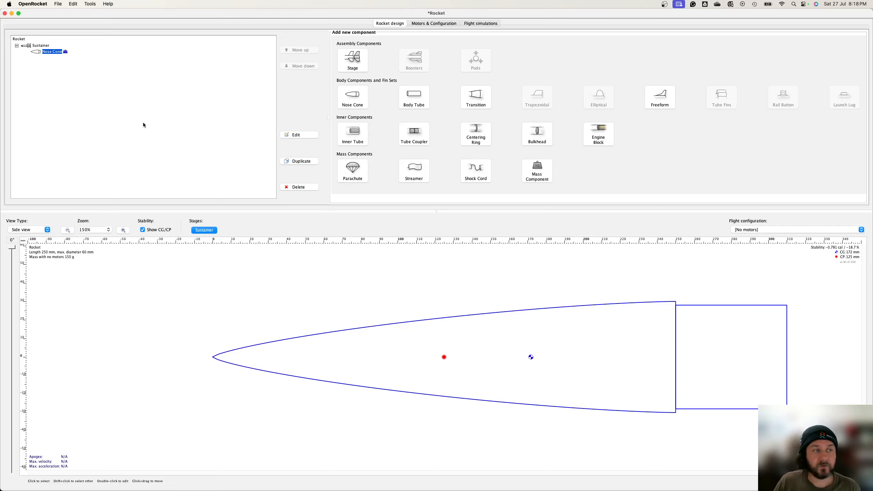
Step: Add a body tube below the nose cone and set its length to 600 mm
left_click(413, 111)
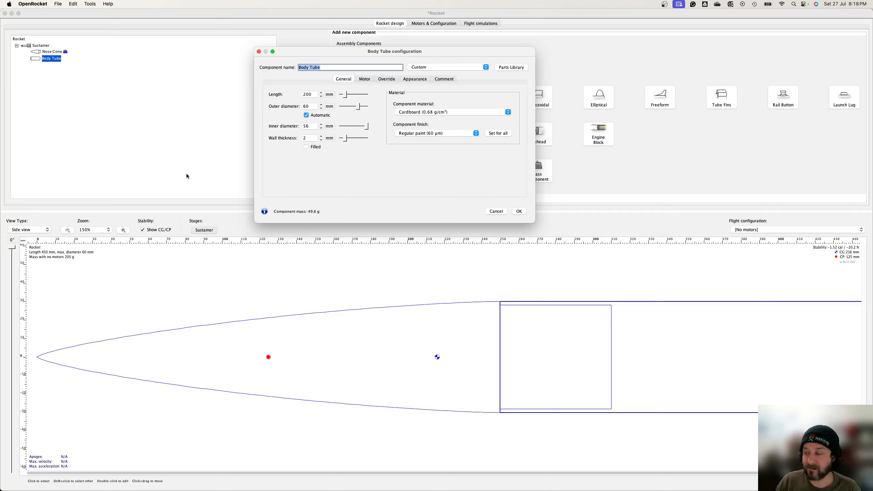
left_click(313, 94)
type("60")
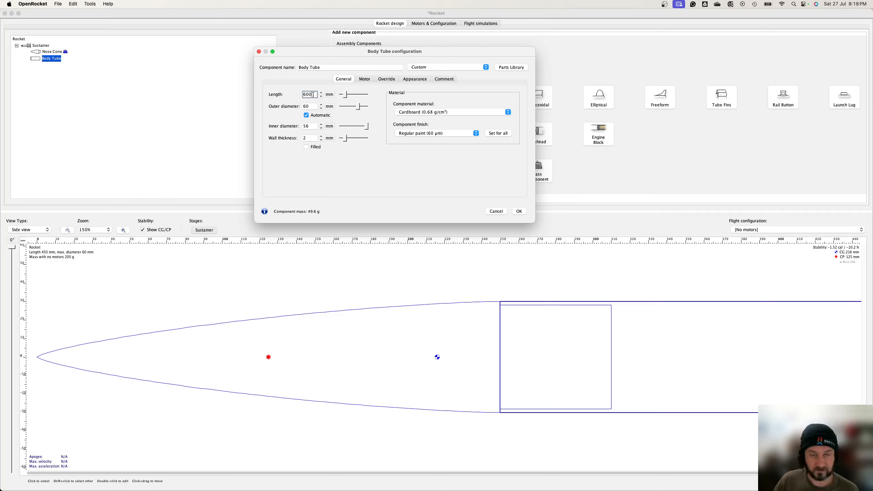
left_click(309, 108)
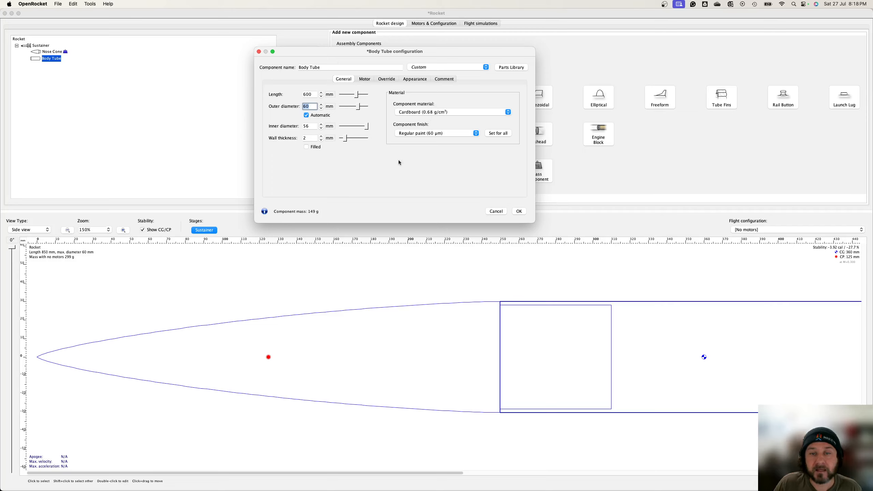
Step: Enable the body tube's mass override and close its configuration dialog
left_click(365, 79)
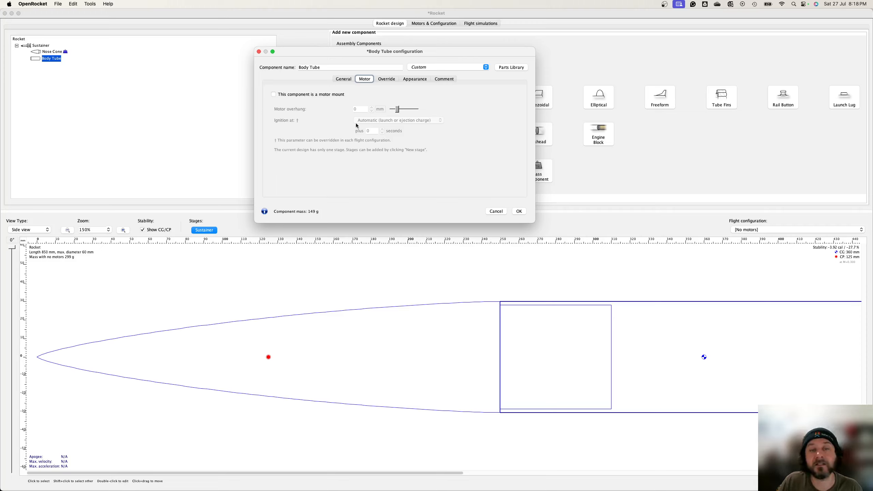
left_click(387, 81)
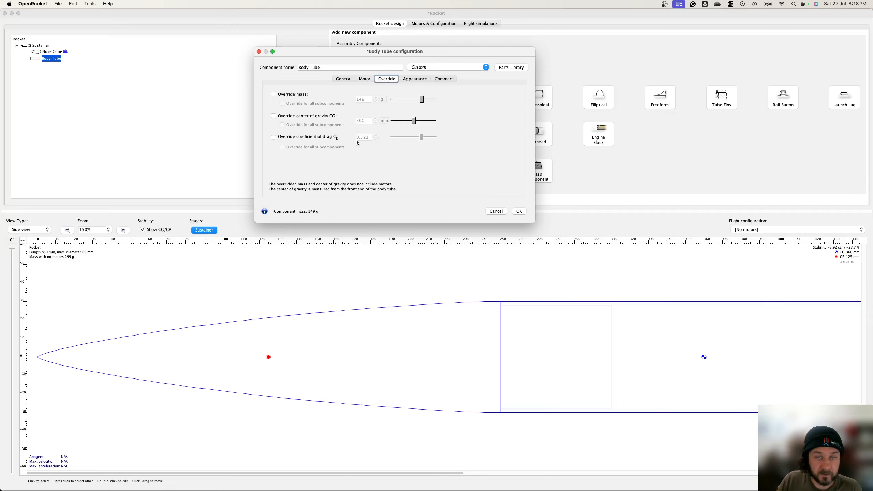
left_click(285, 97)
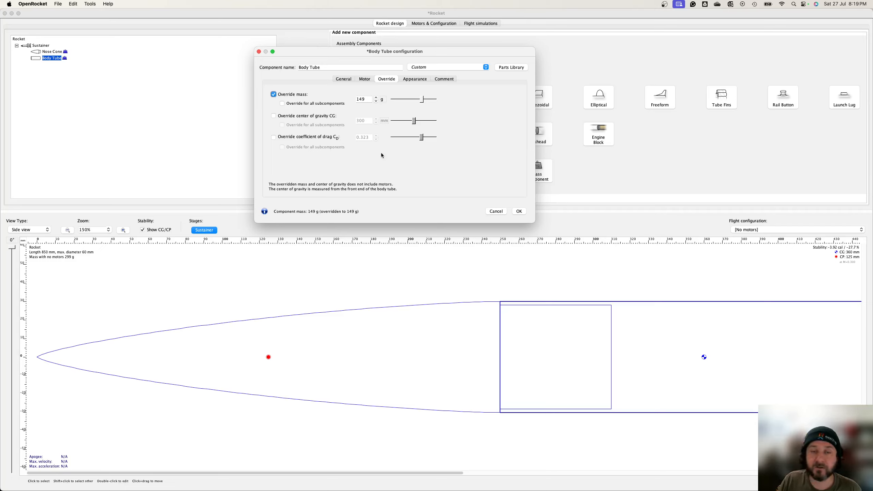
left_click(341, 80)
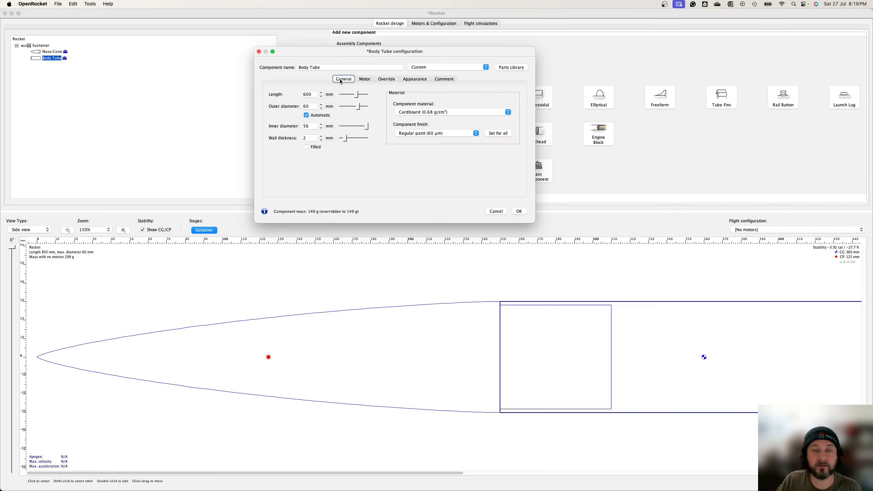
left_click(519, 211)
Step: Add an inner tube inside the body tube and set its length to 150 mm
left_click(111, 233)
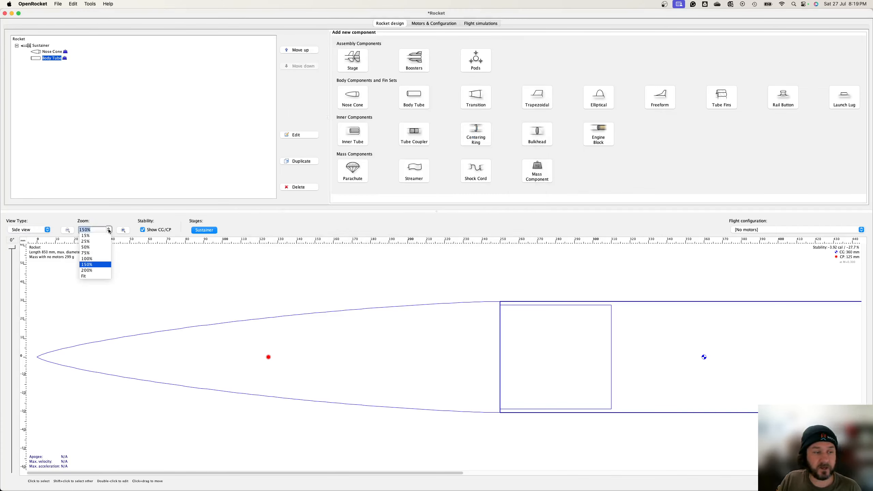
left_click(84, 279)
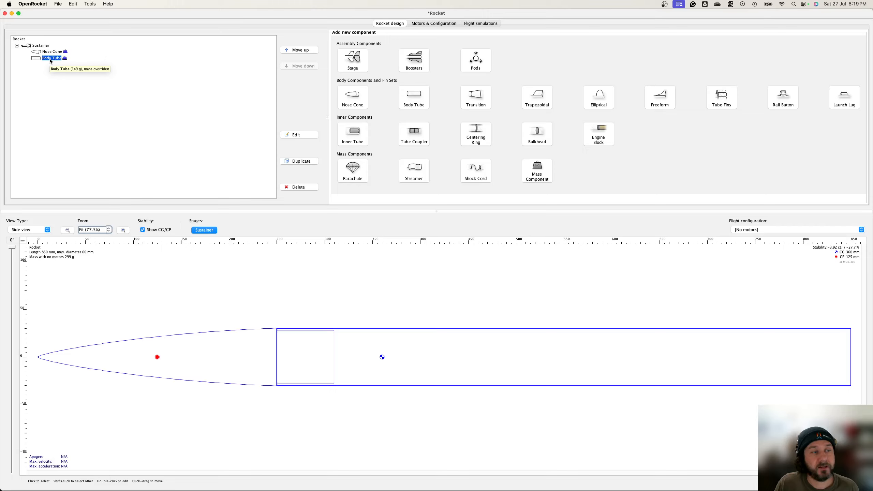
left_click(360, 143)
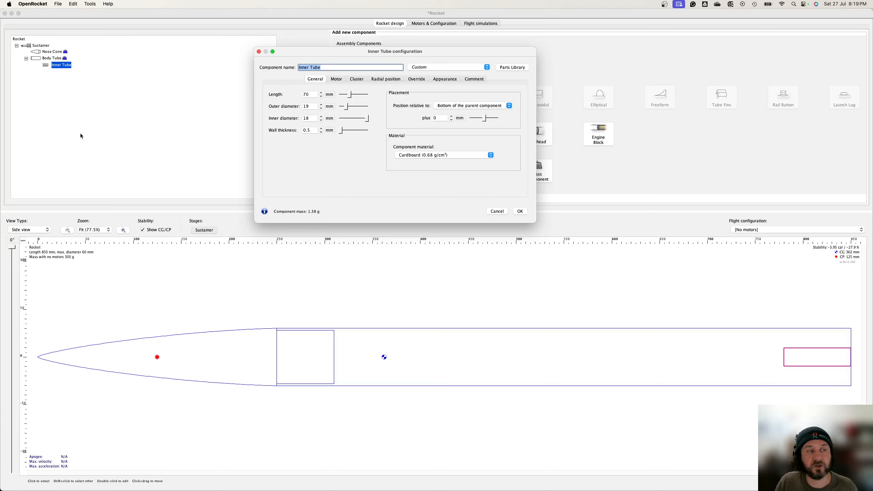
left_click(313, 94)
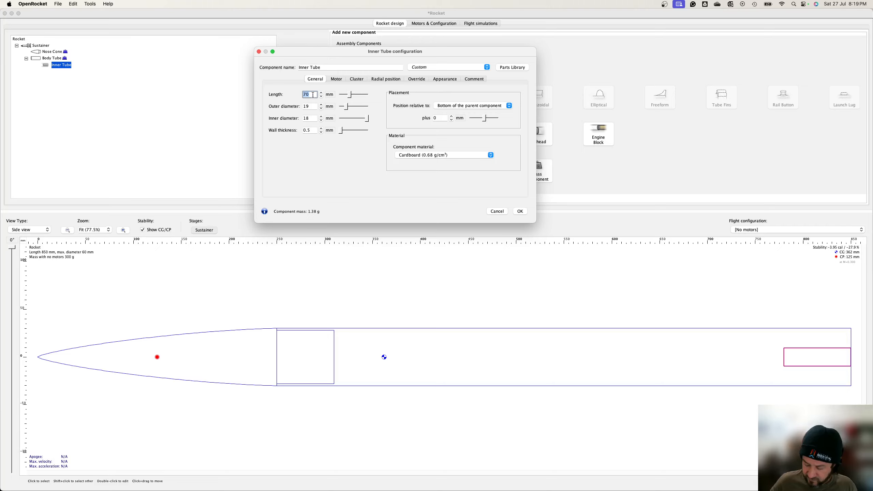
type("150")
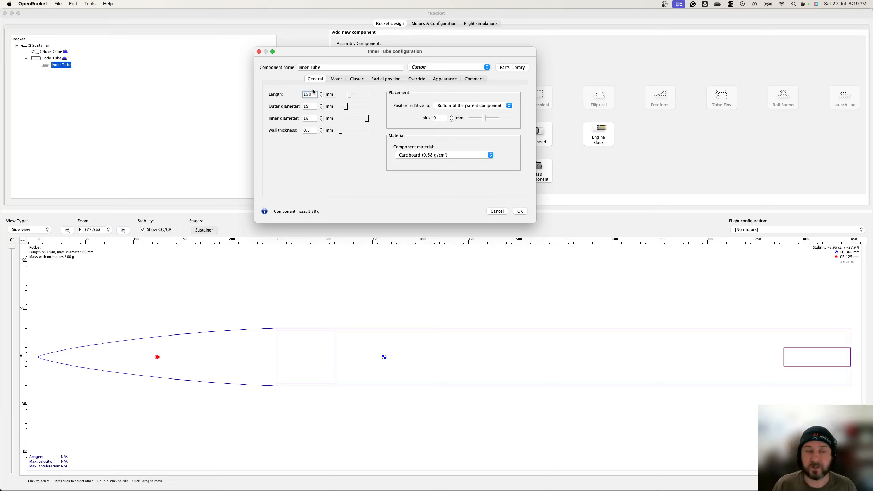
key("Tab")
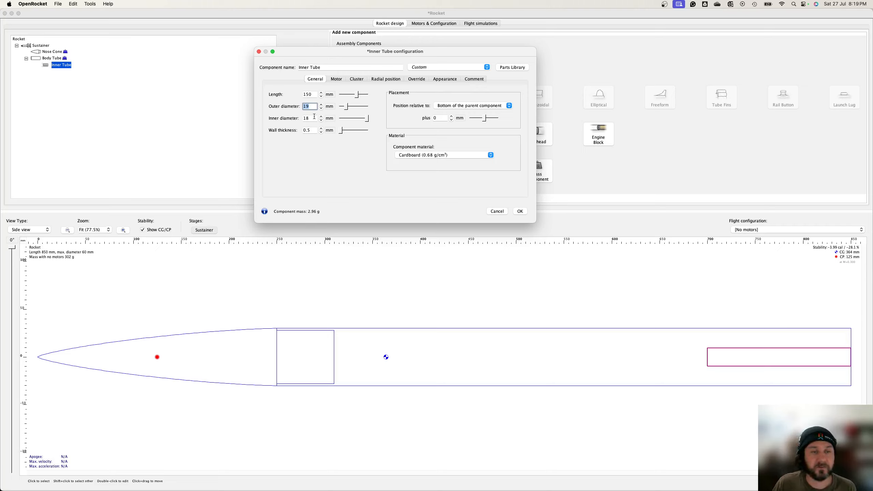
Step: Set the inner tube's wall thickness to 2 mm and its outer diameter to 33 mm
left_click(318, 130)
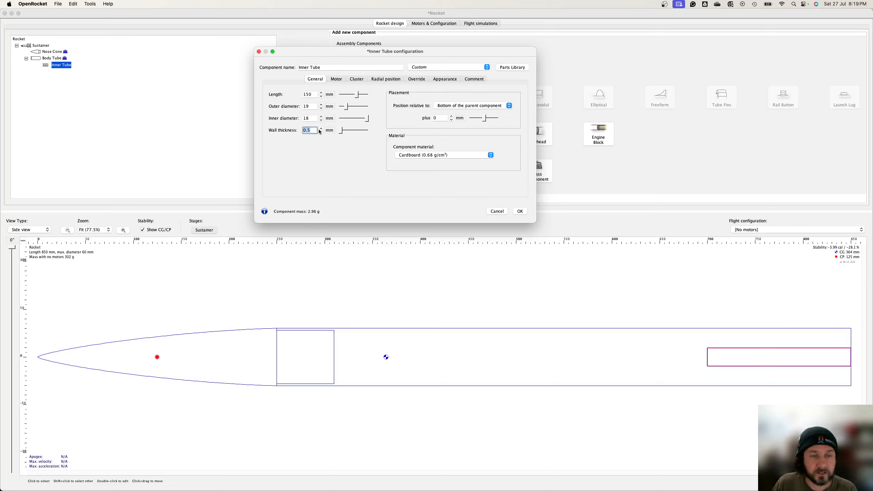
type("2")
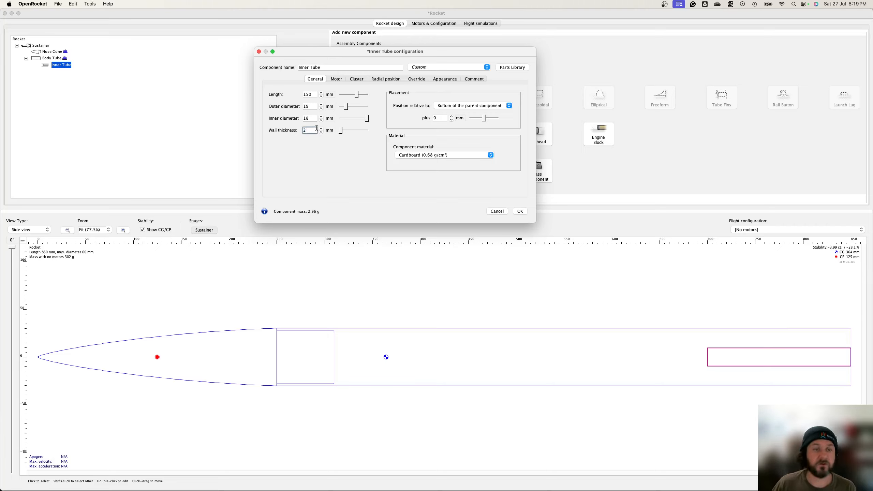
left_click(311, 118)
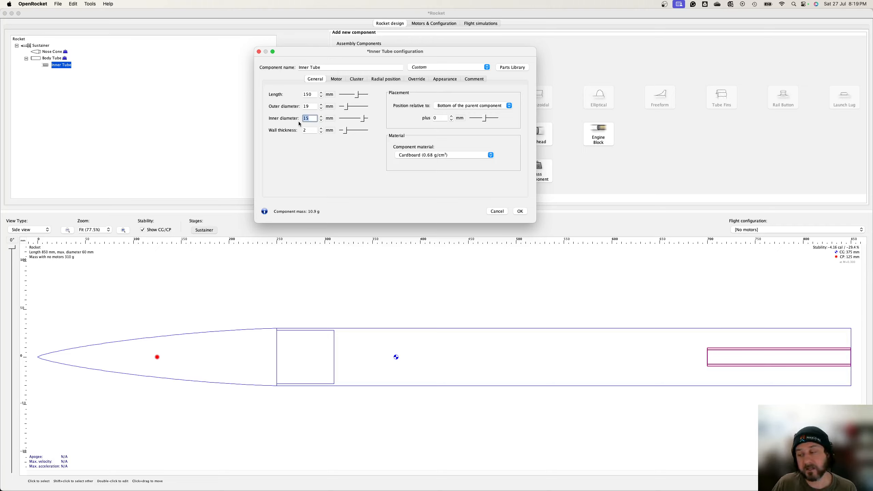
left_click(311, 107)
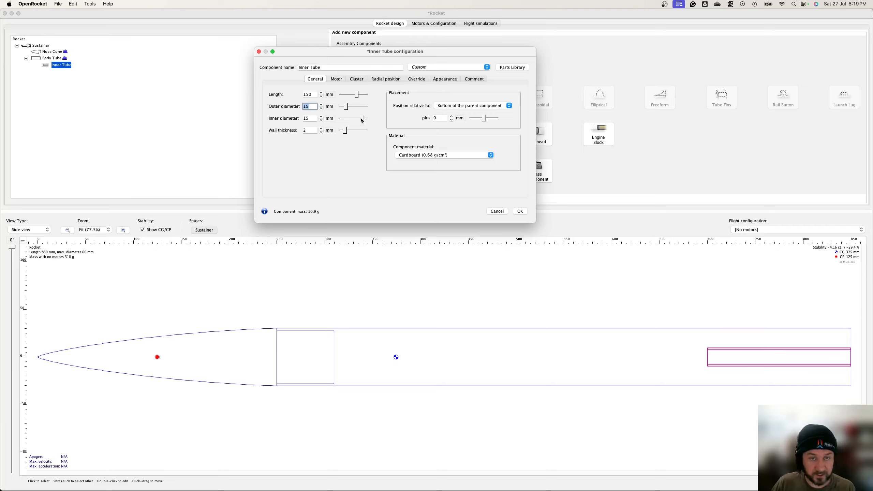
left_click_drag(361, 119, 362, 121)
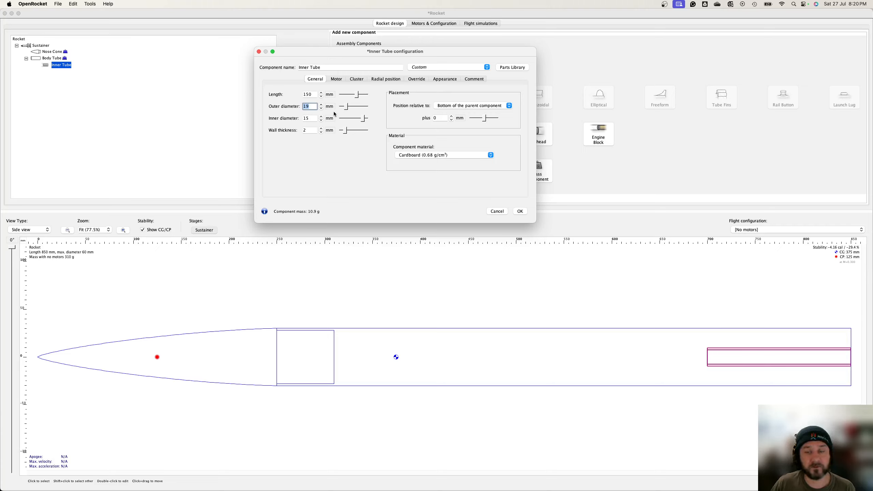
left_click(313, 107)
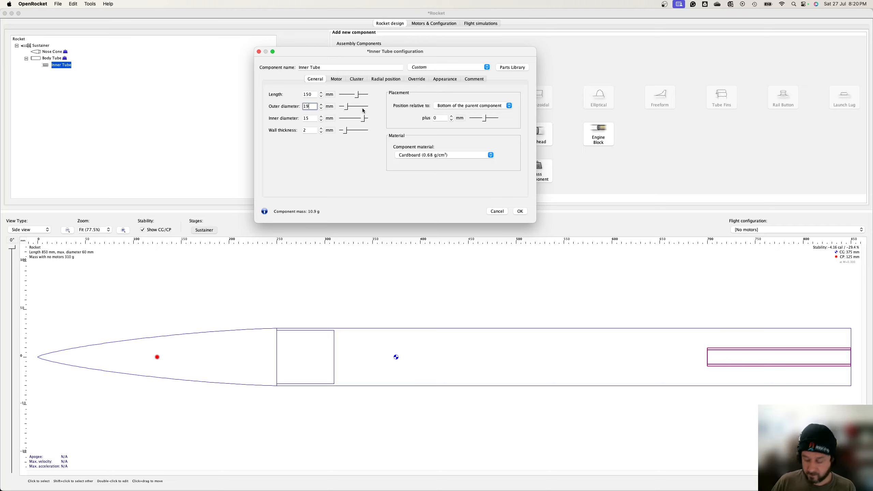
key("BackSpace")
key("BackSpace")
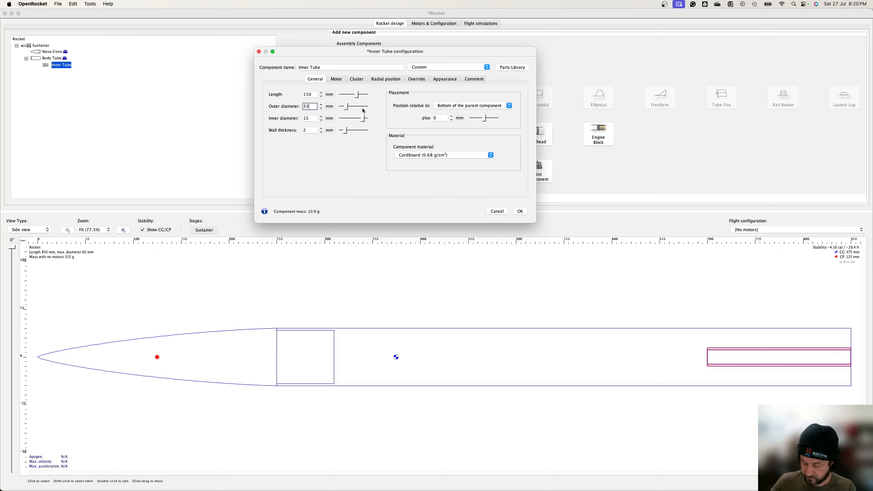
key("Tab")
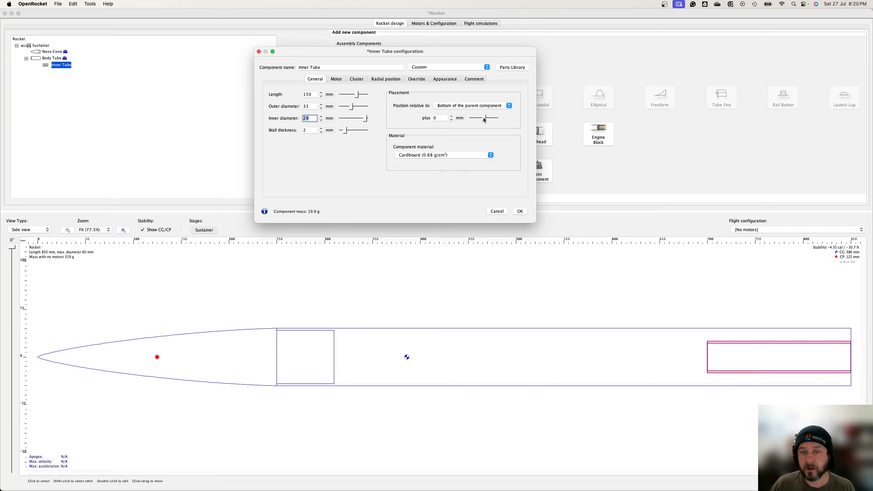
Step: Offset the inner tube 14 mm from the bottom of the body tube and make it a motor mount
left_click_drag(483, 118, 485, 119)
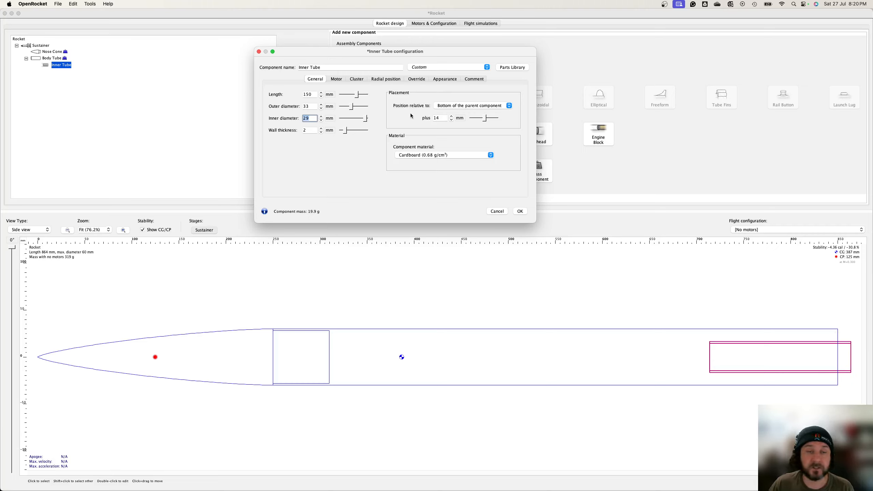
left_click(336, 80)
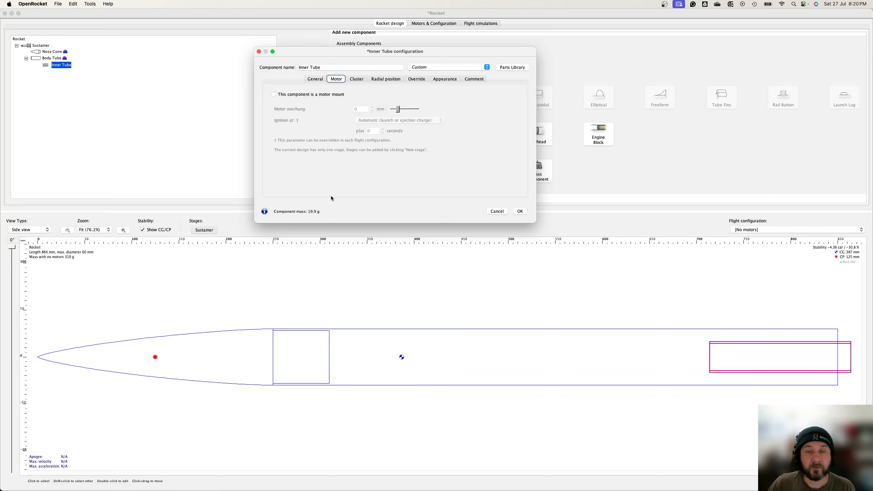
left_click(300, 95)
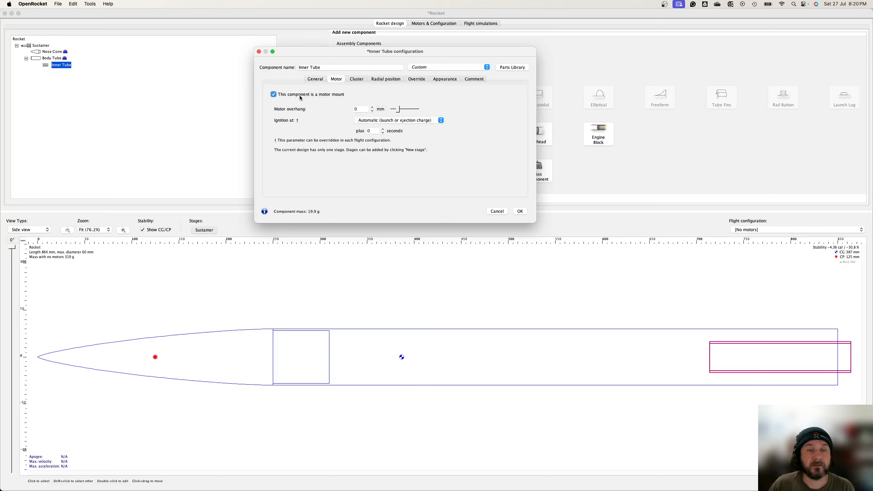
Step: Enable the inner tube's mass override
left_click(363, 79)
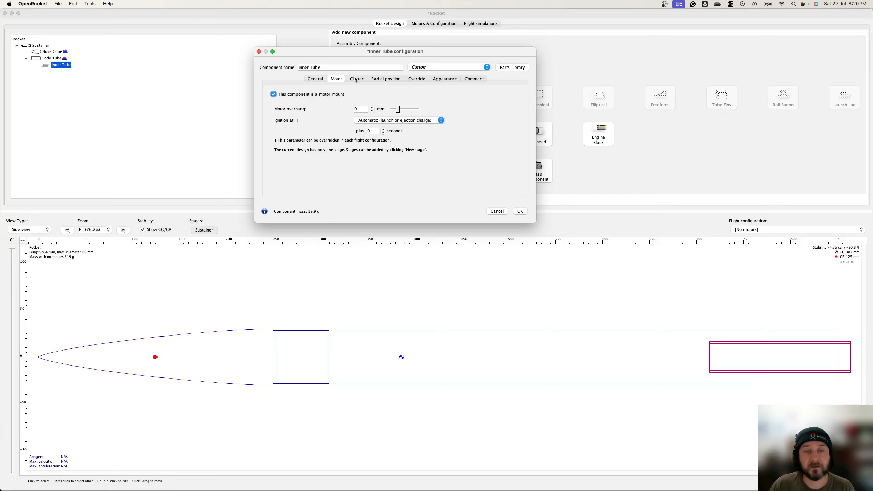
left_click(384, 80)
left_click(413, 80)
left_click(443, 79)
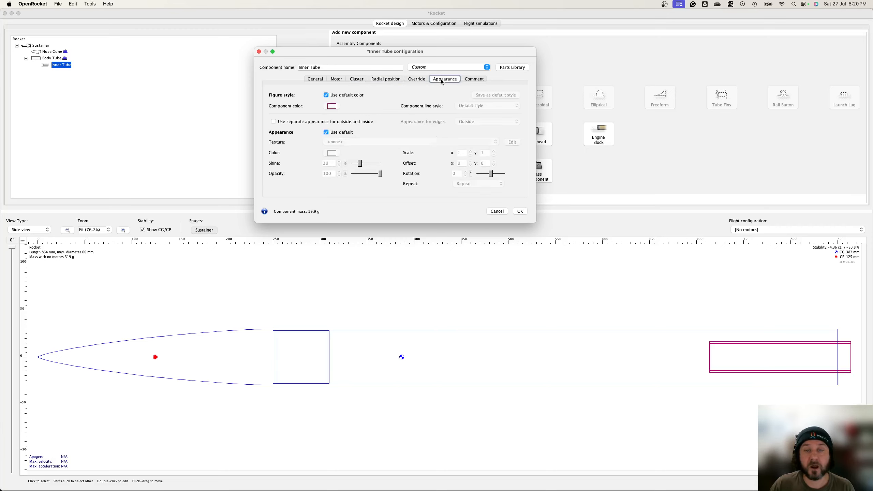
left_click(420, 80)
left_click(287, 95)
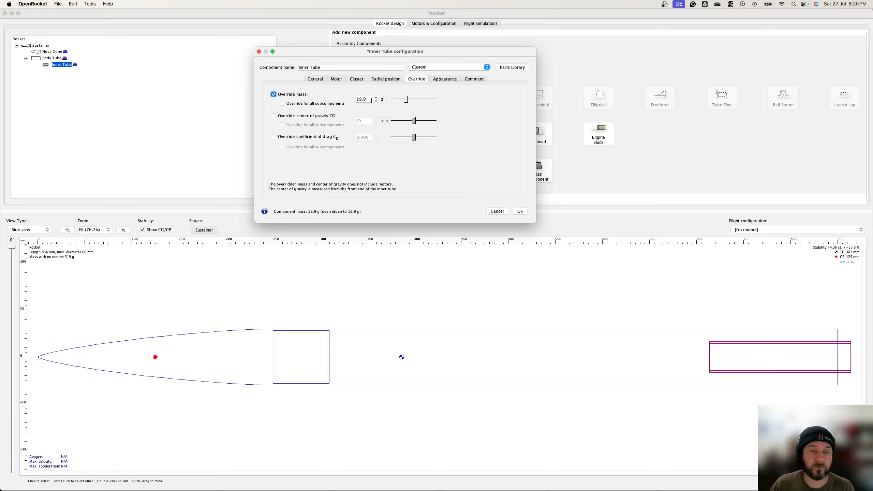
Step: Override the inner tube's mass to 20 g and close its configuration
double_click(366, 100)
type("20")
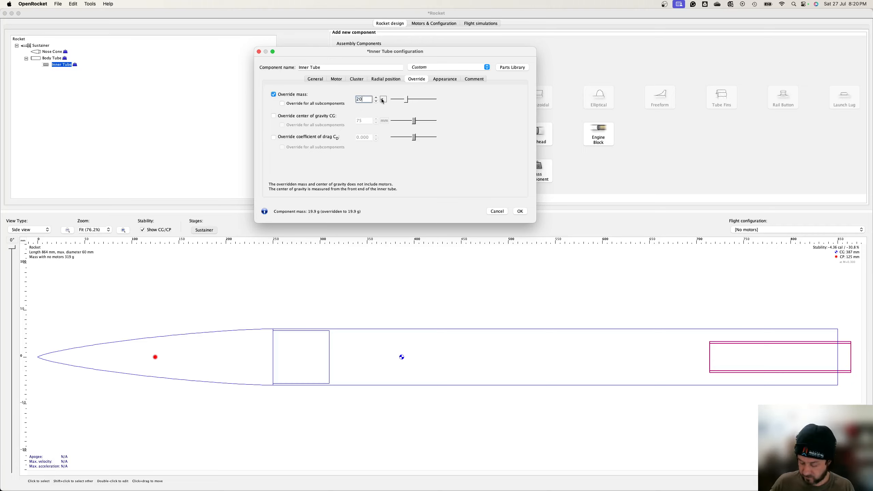
left_click(520, 211)
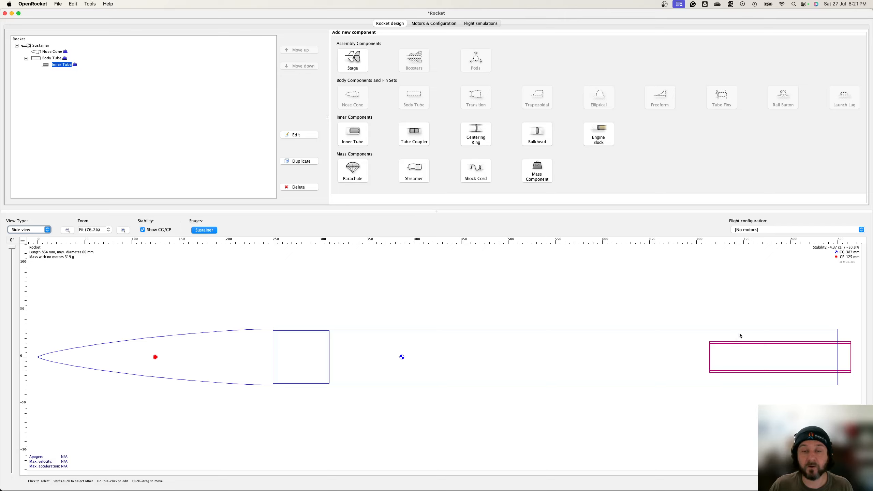
Step: Add a centering ring inside the body tube and set its thickness to 4 mm
left_click(51, 59)
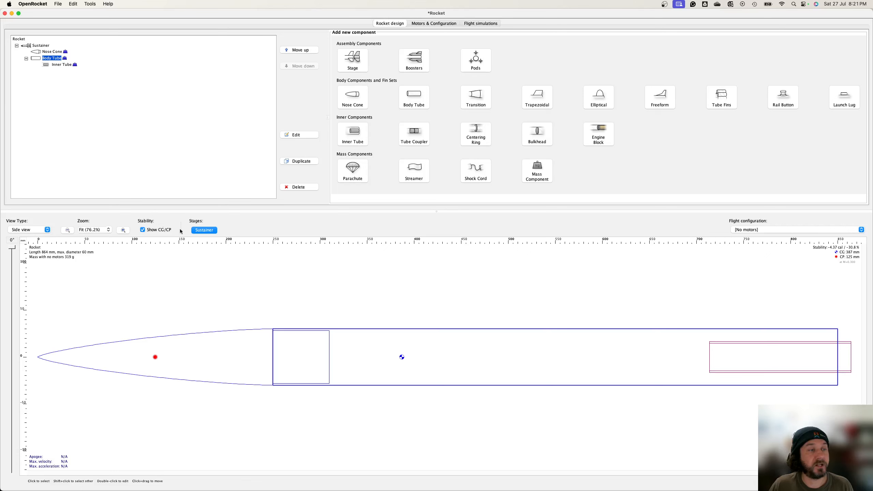
left_click(470, 129)
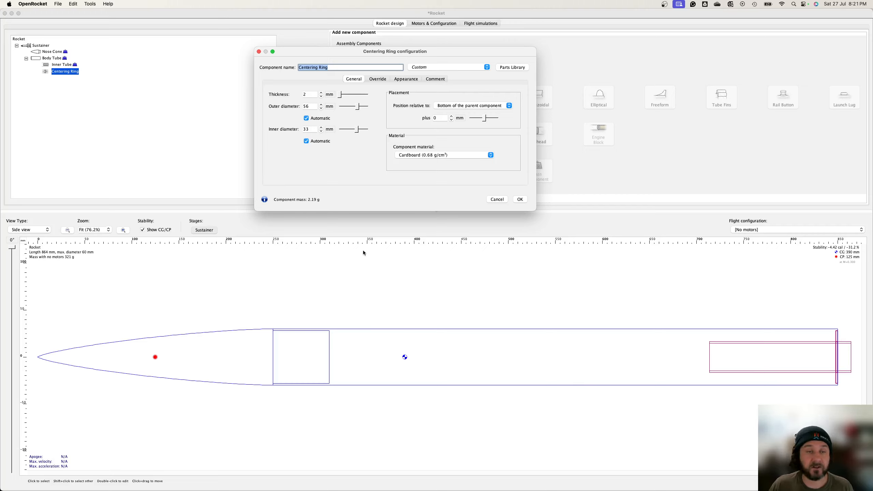
left_click(314, 95)
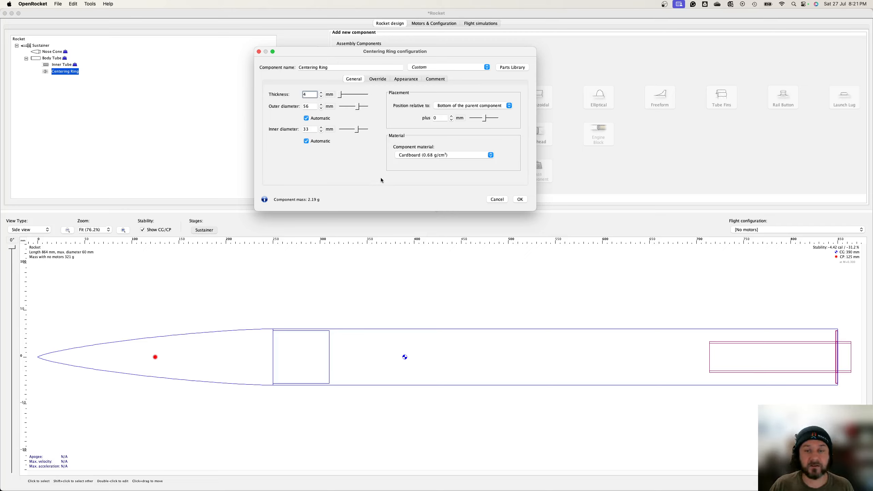
Step: Set the centering ring's material to PLA – 100% infill and offset it -14.4 mm from the body tube's bottom
left_click(449, 156)
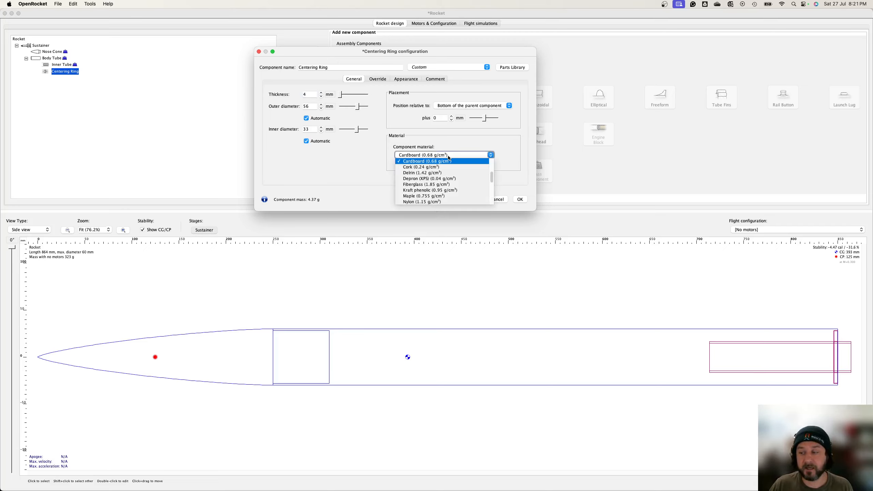
scroll(446, 179, "down", 5)
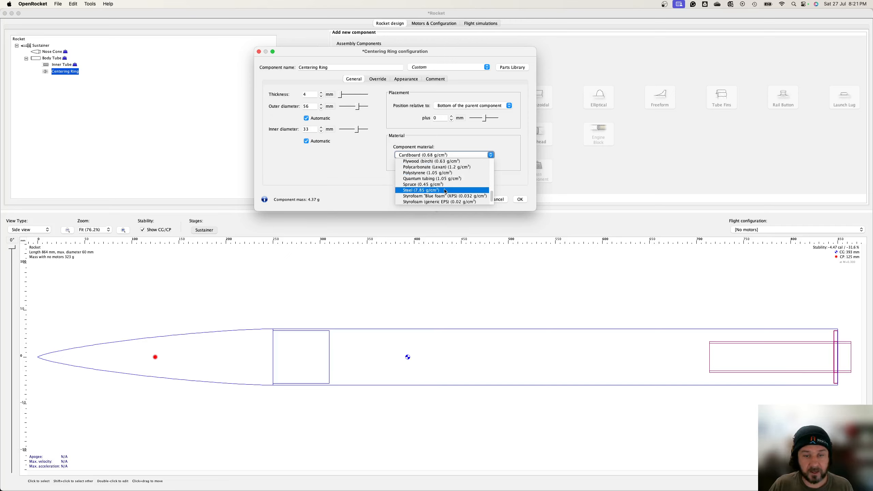
scroll(446, 188, "up", 1)
scroll(446, 189, "up", 1)
scroll(446, 186, "up", 3)
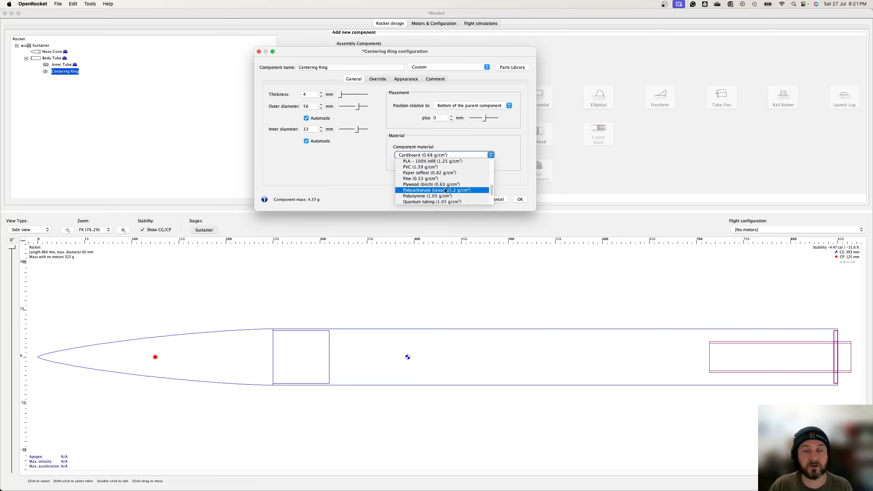
left_click(437, 161)
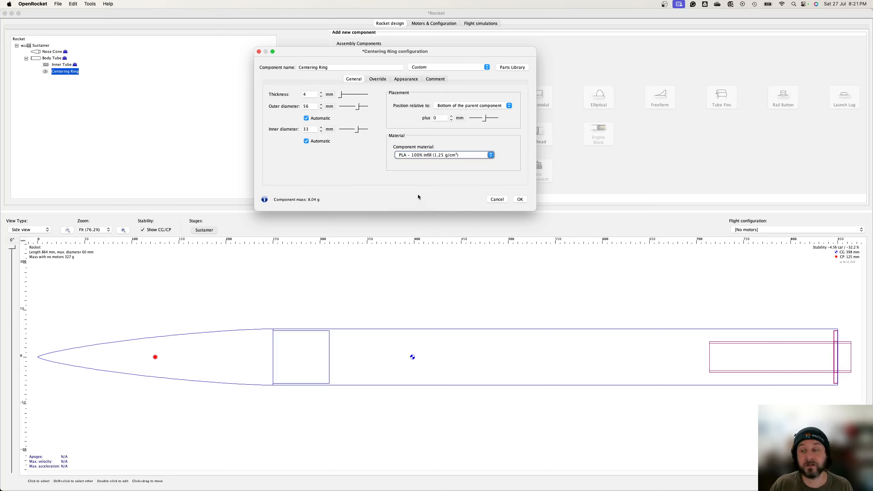
left_click(484, 120)
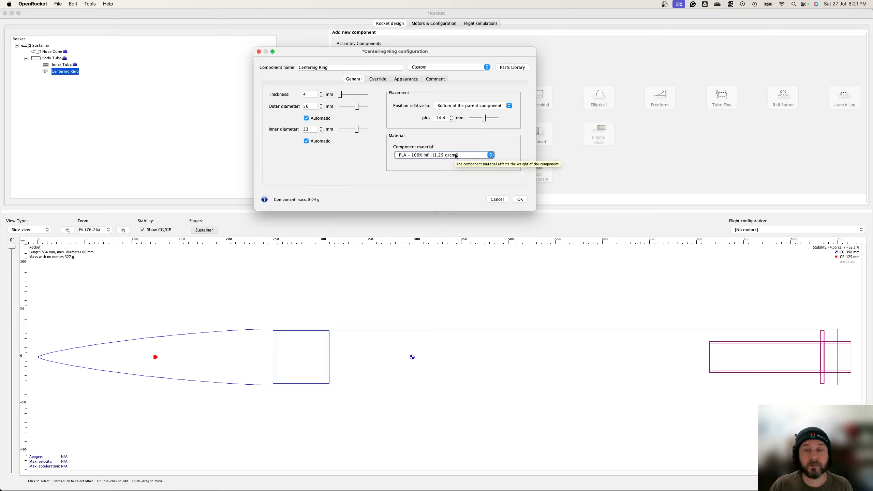
Step: Override the centering ring's mass to 4 g and close its configuration
left_click(378, 79)
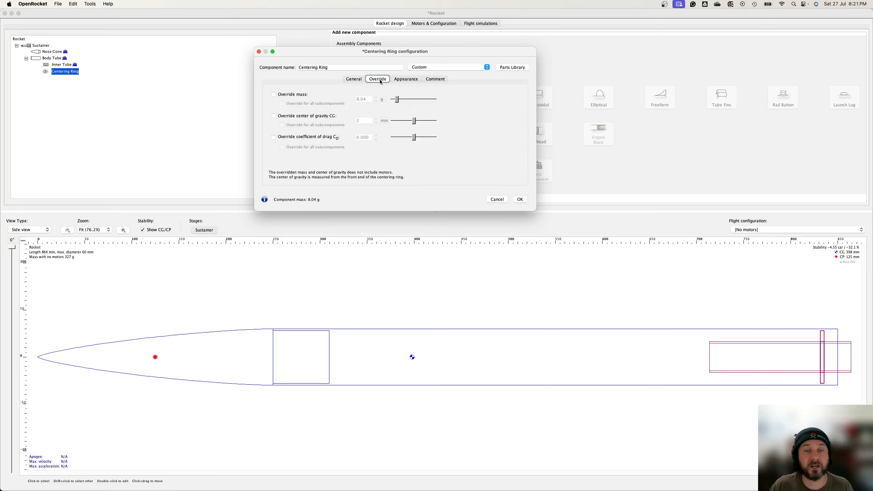
left_click(273, 94)
double_click(373, 99)
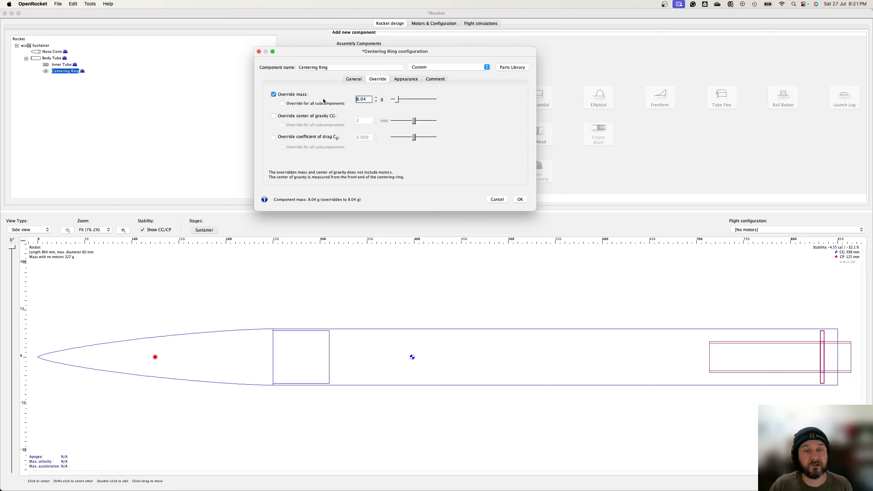
type("4")
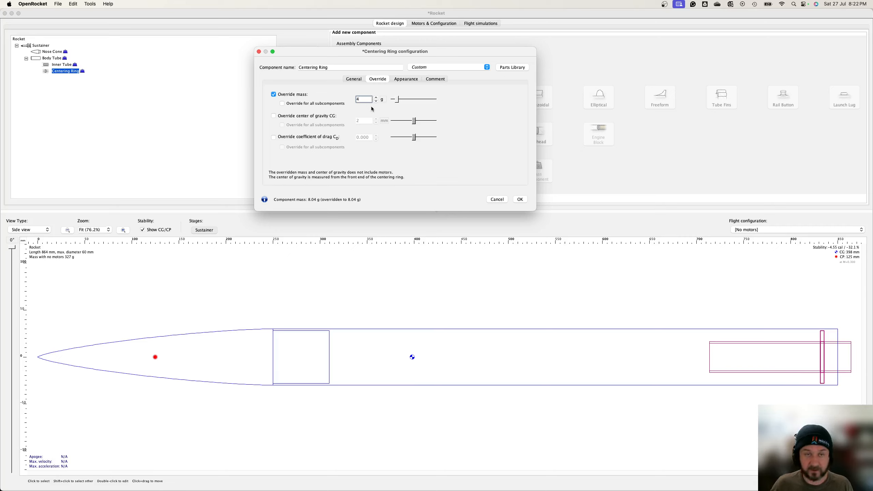
left_click(520, 199)
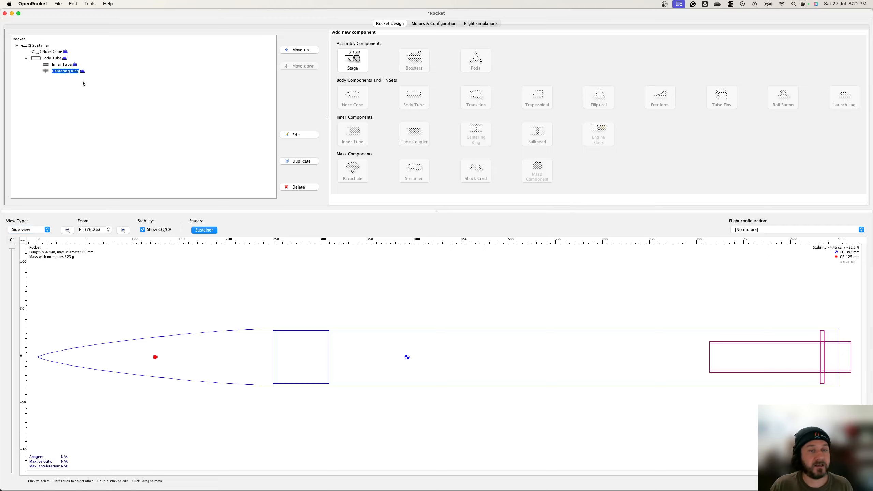
Step: Duplicate the centering ring and move the copy to -112 mm from the bottom of the body tube
left_click(301, 161)
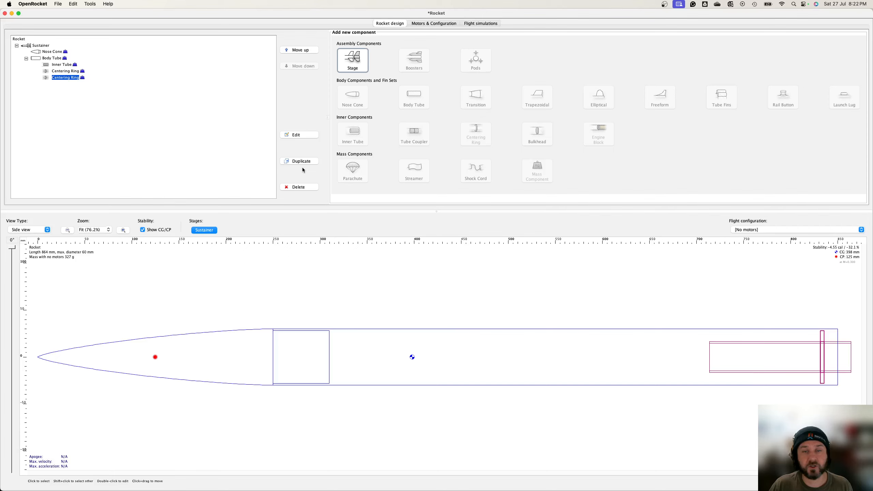
left_click(56, 77)
double_click(64, 79)
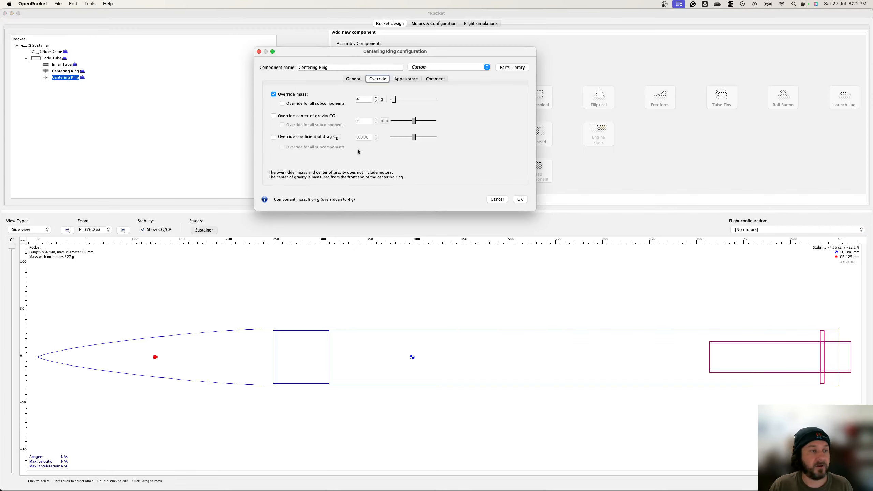
left_click(355, 80)
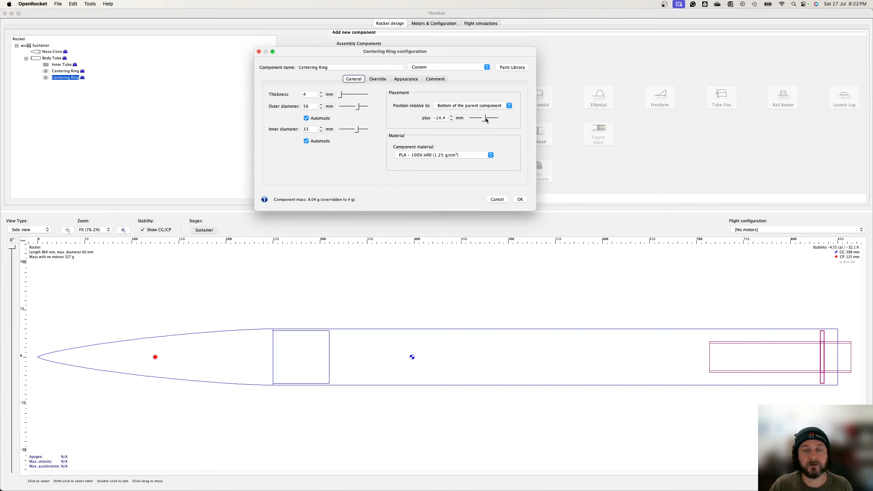
left_click_drag(486, 118, 482, 118)
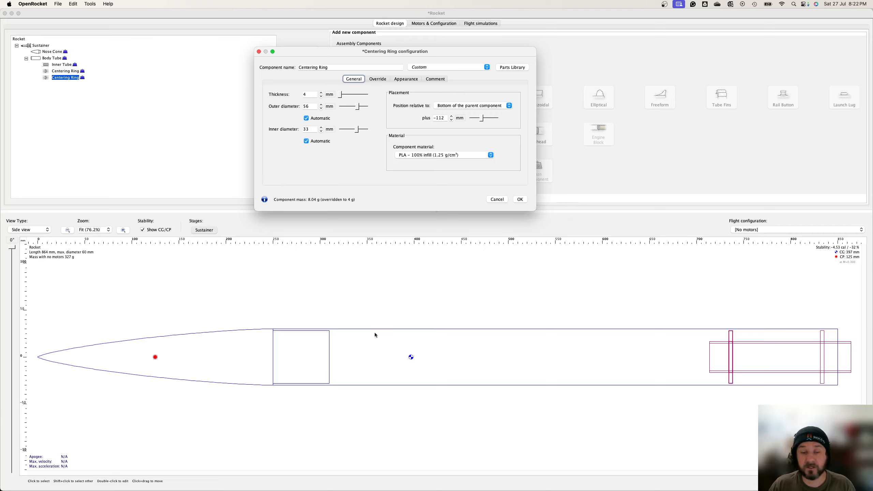
left_click(520, 199)
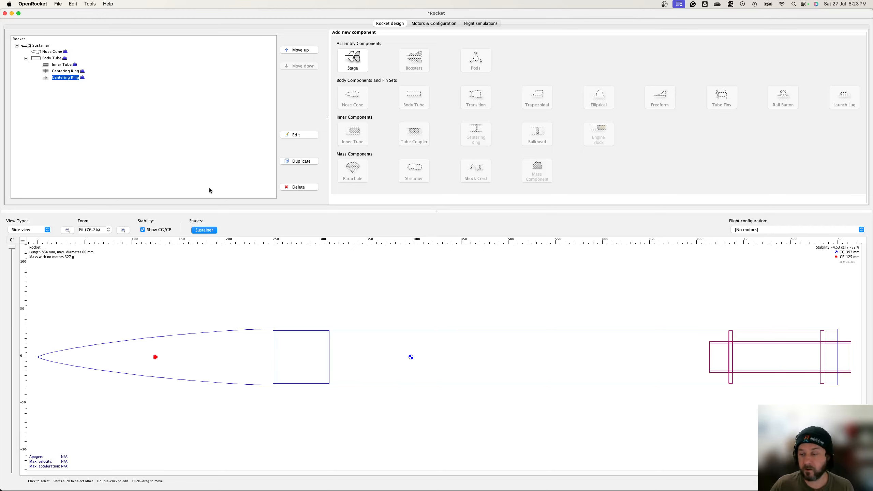
left_click(52, 58)
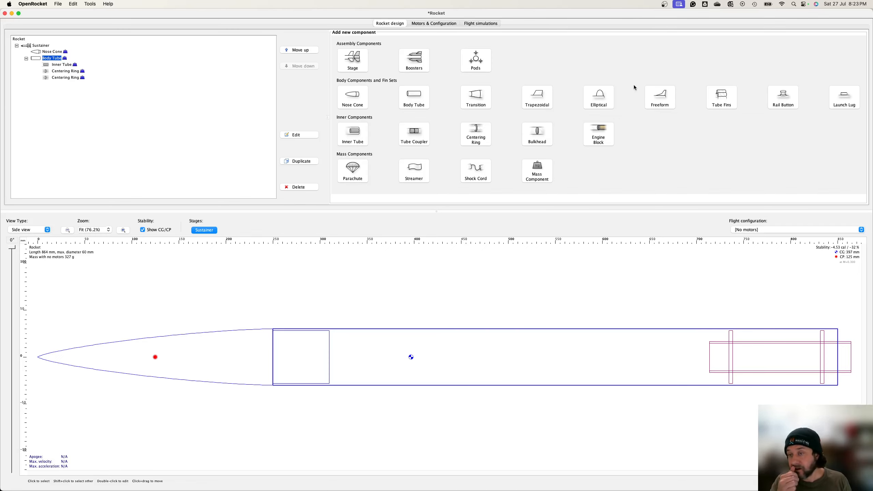
left_click(659, 97)
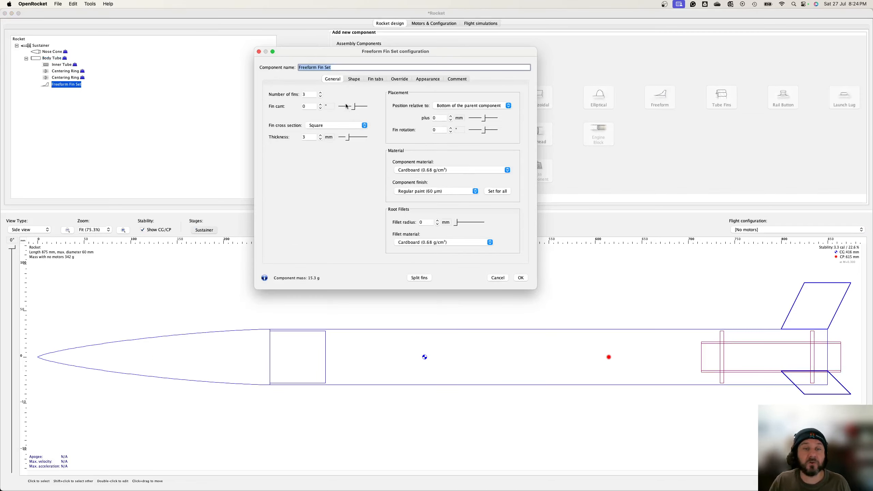
left_click(354, 80)
left_click_drag(377, 136, 445, 167)
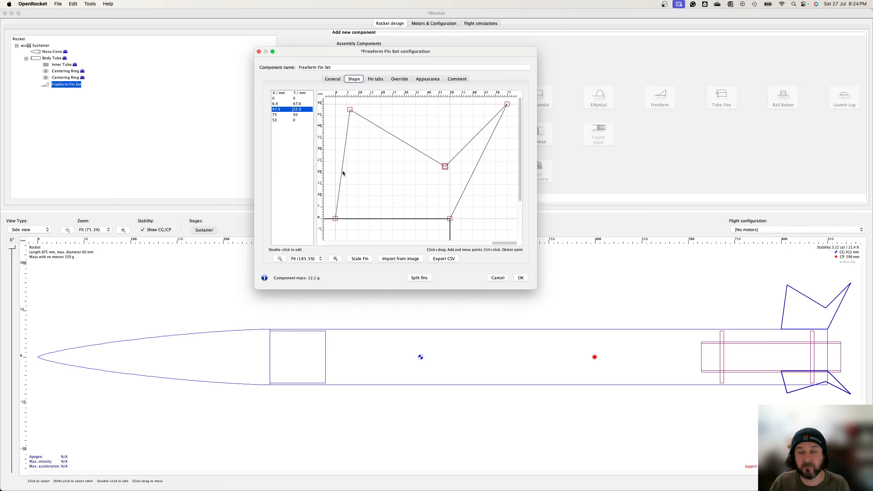
left_click_drag(342, 171, 380, 206)
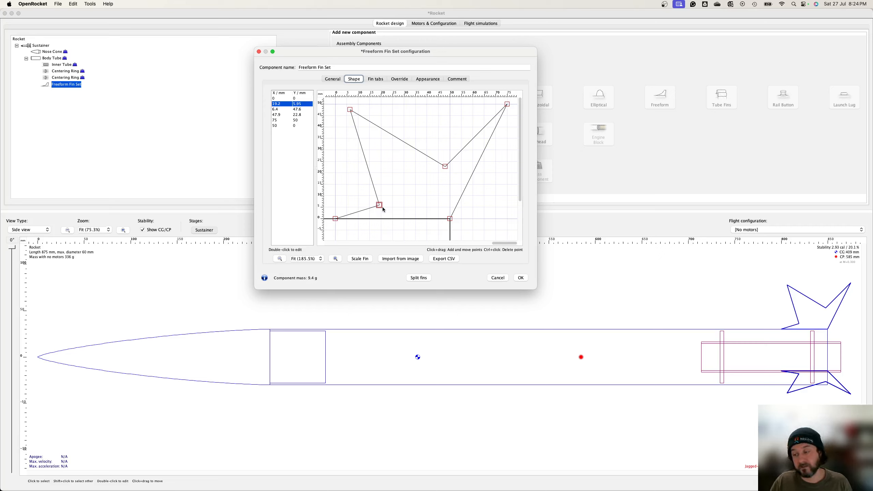
left_click(500, 280)
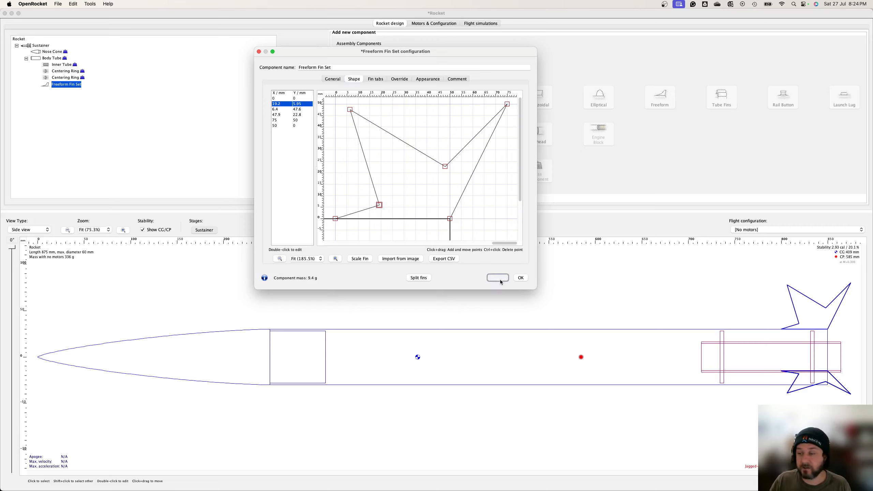
left_click(460, 195)
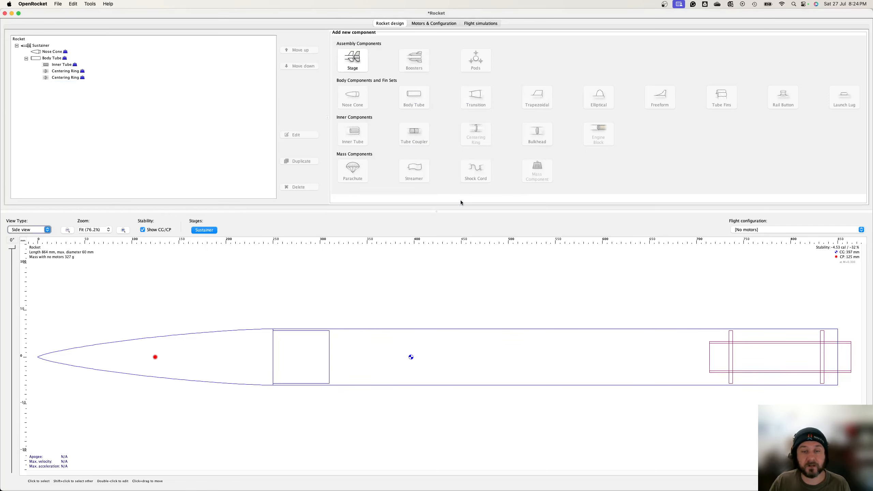
Step: Add a trapezoidal fin set to the body tube with an 80 mm root chord and 80 mm height
left_click(55, 59)
left_click(549, 93)
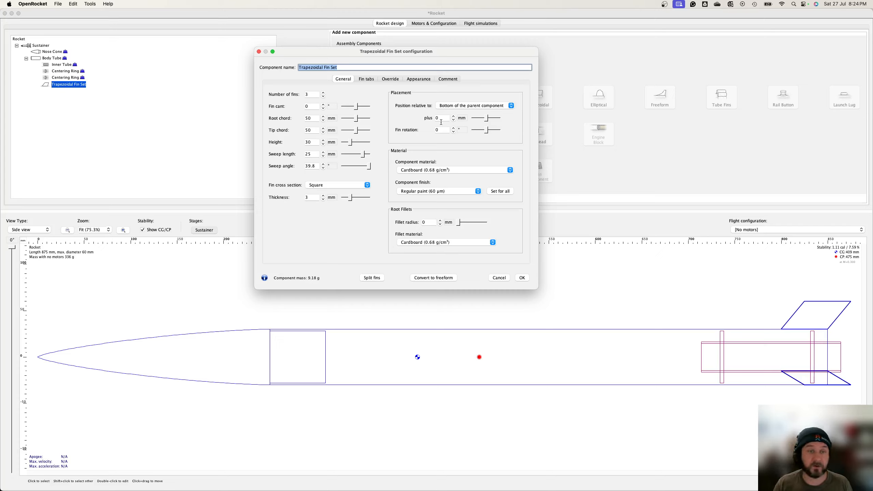
left_click(313, 119)
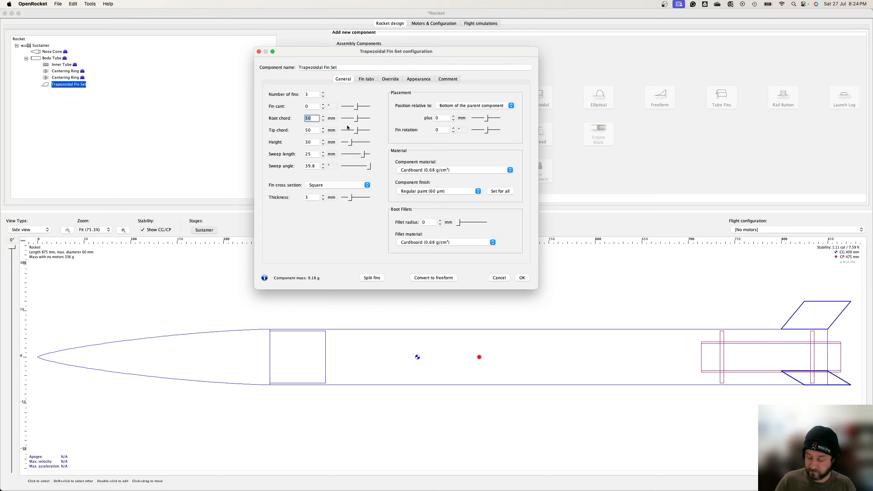
type("80")
key("Tab")
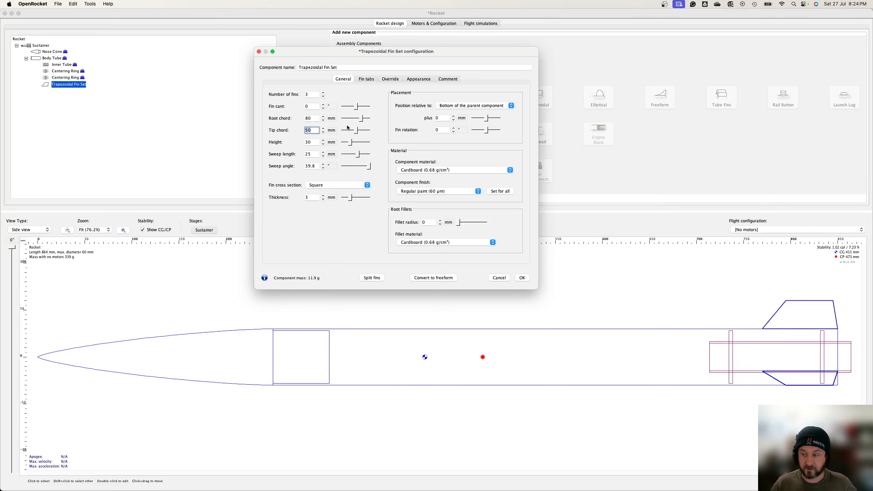
left_click(315, 143)
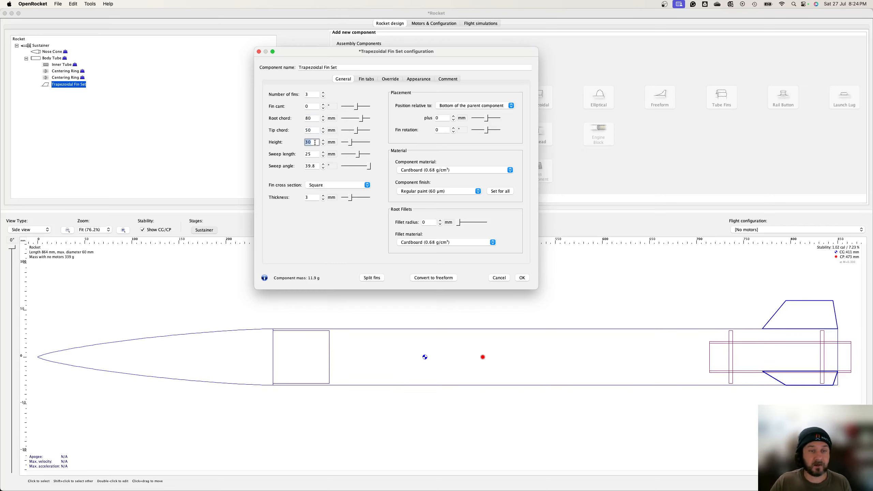
type("80")
key("Tab")
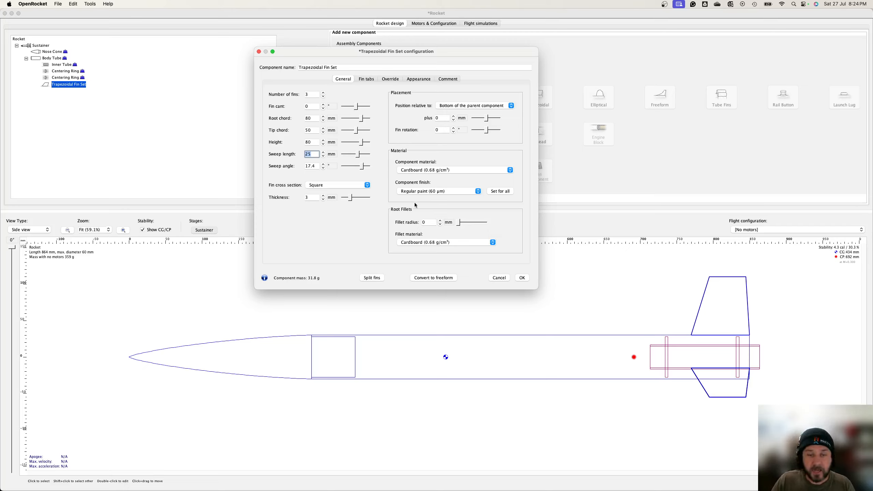
Step: Offset the fin set -15 mm from the bottom of the body tube
left_click_drag(486, 118, 488, 120)
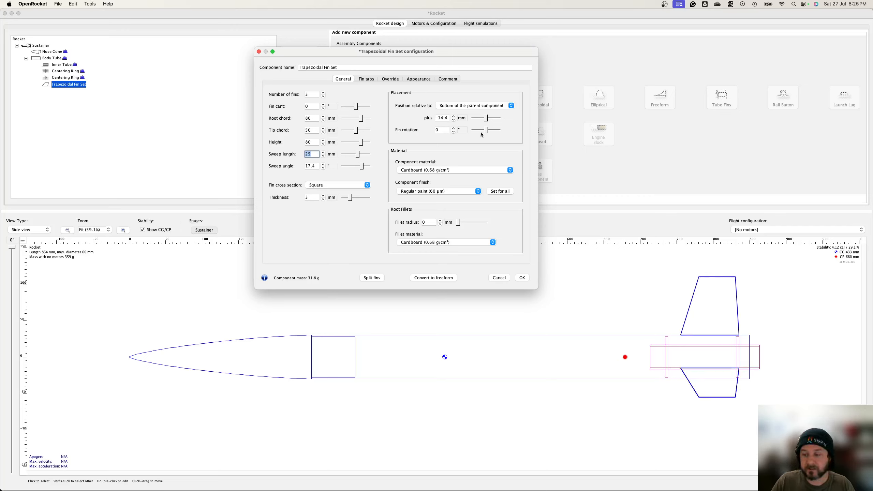
double_click(440, 118)
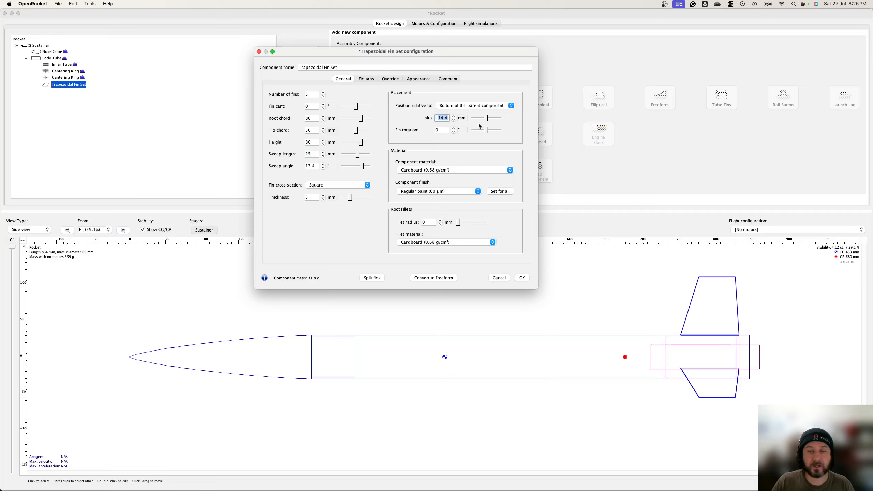
type("15")
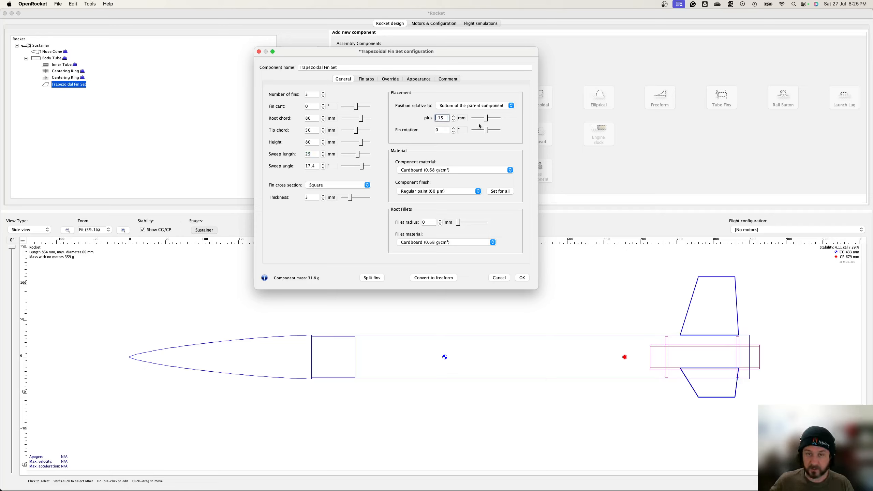
Step: Set the fin set's material to PLA – 100% infill
left_click(424, 171)
scroll(447, 206, "down", 3)
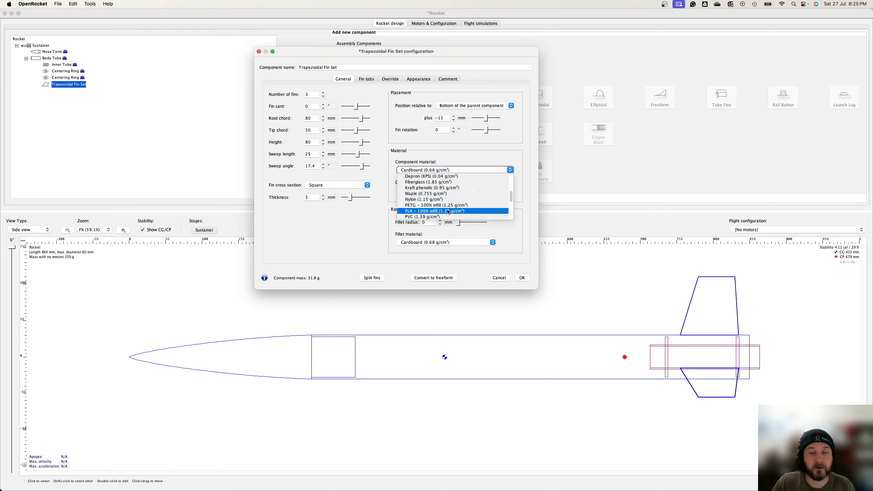
left_click(448, 211)
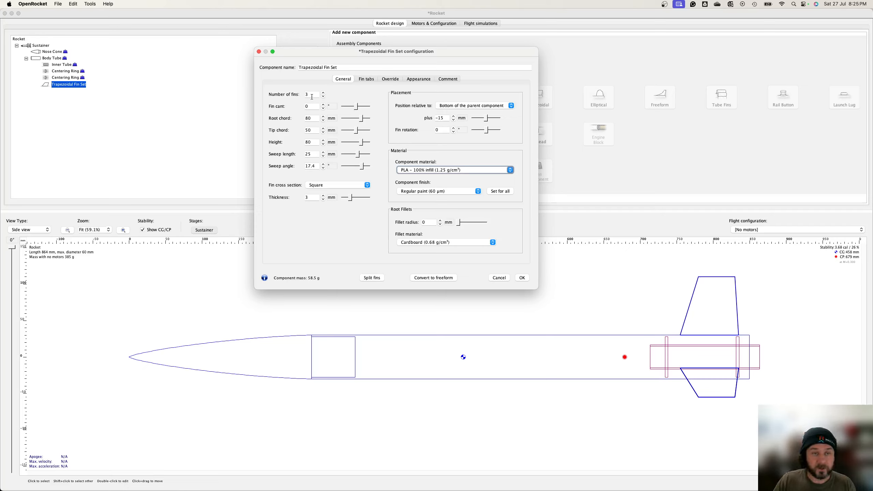
Step: Set the fin cross section to Rounded and the root fillet radius to 1 mm
left_click(313, 195)
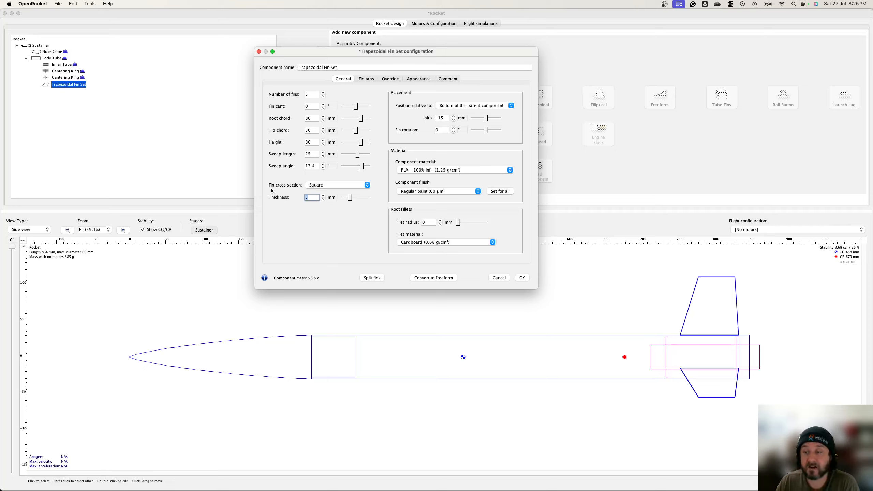
left_click(326, 186)
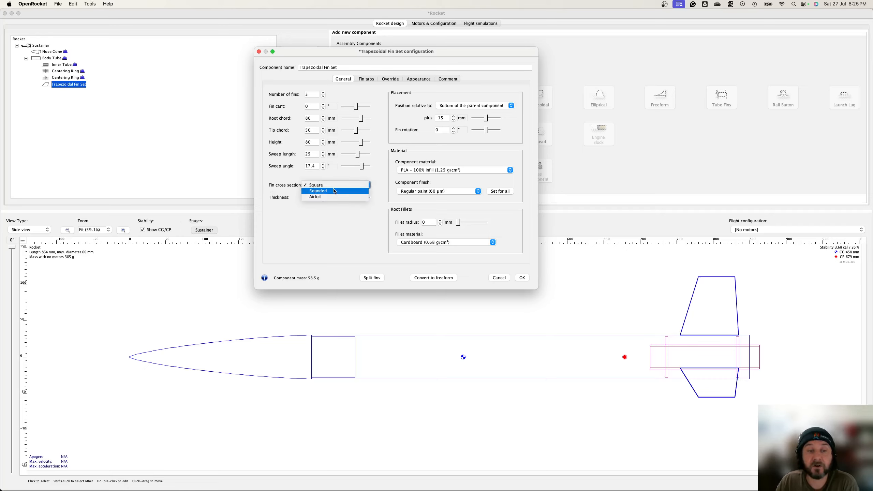
left_click(335, 191)
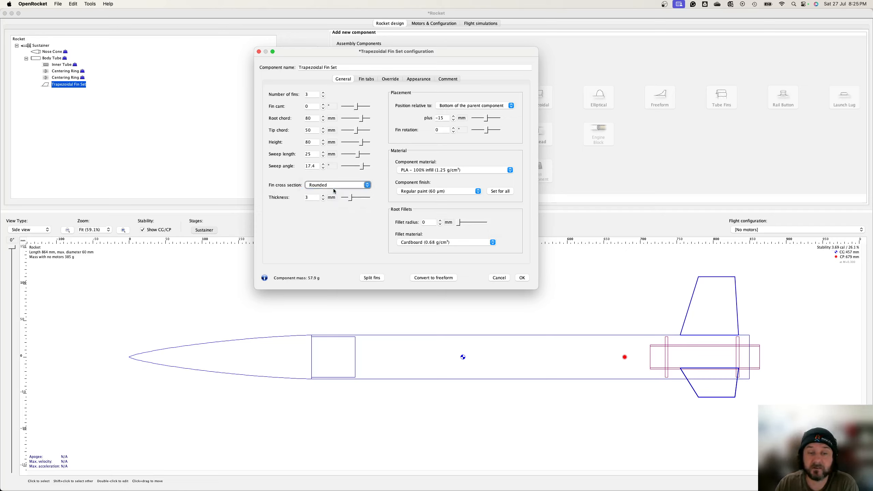
left_click(334, 191)
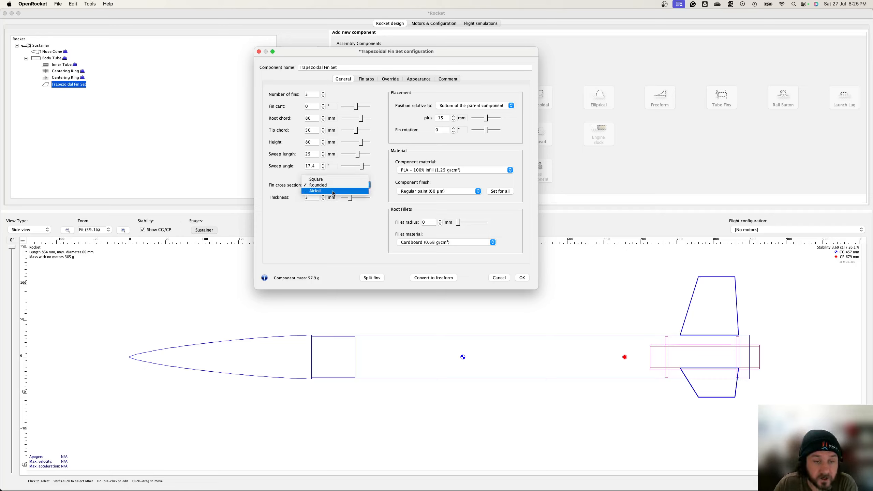
left_click(336, 187)
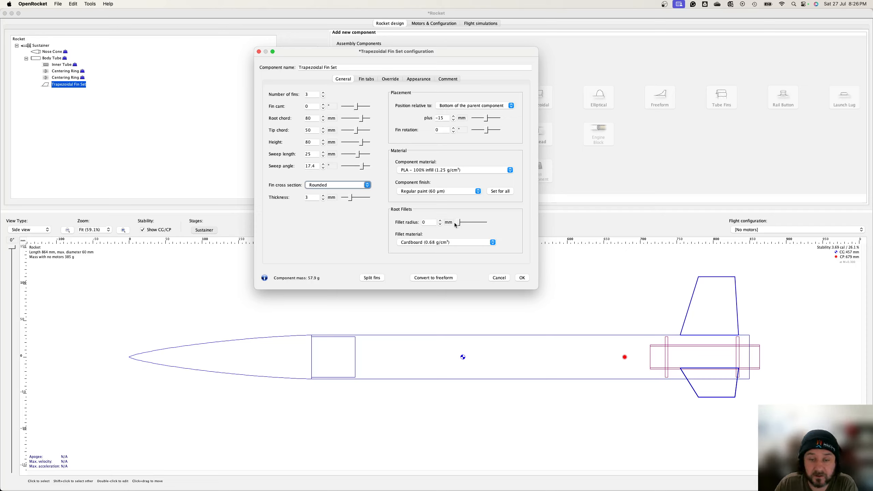
left_click(427, 223)
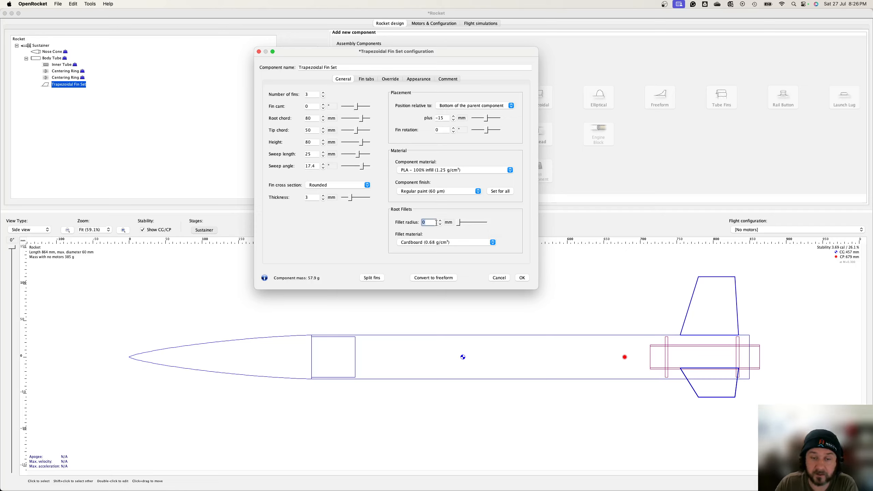
type("1")
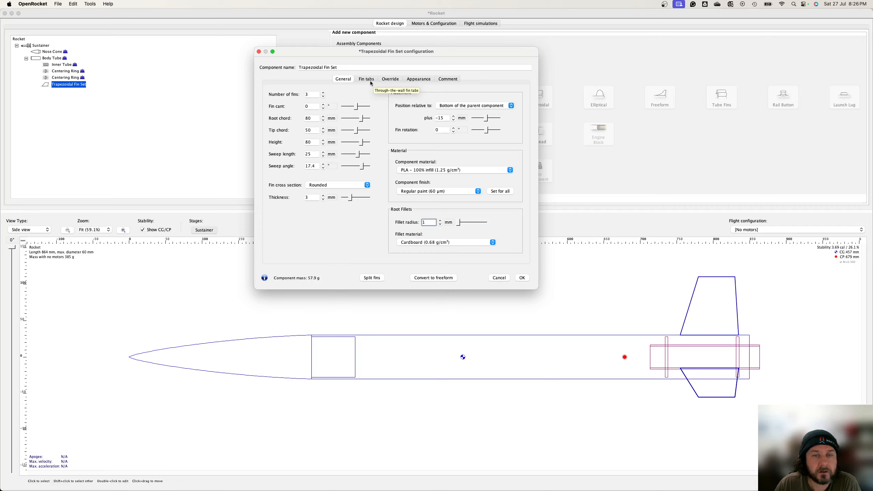
Step: Override the fin set's mass to 60 g
left_click(392, 80)
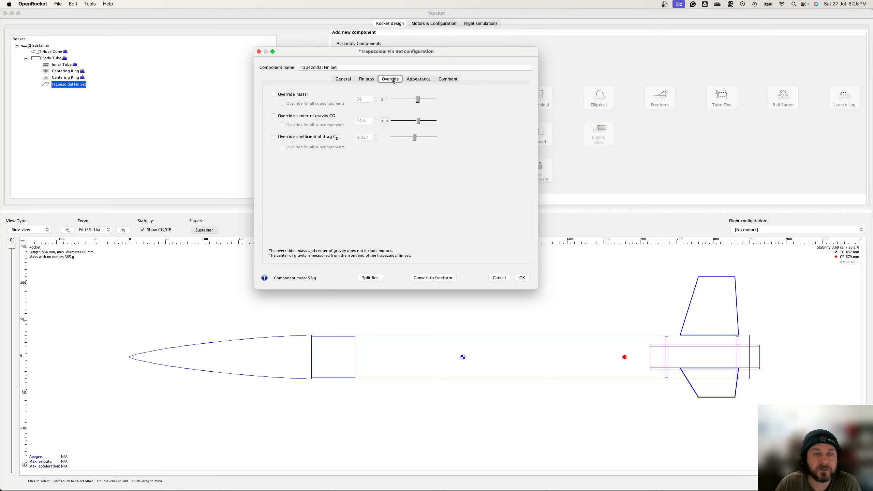
left_click(297, 98)
left_click(365, 99)
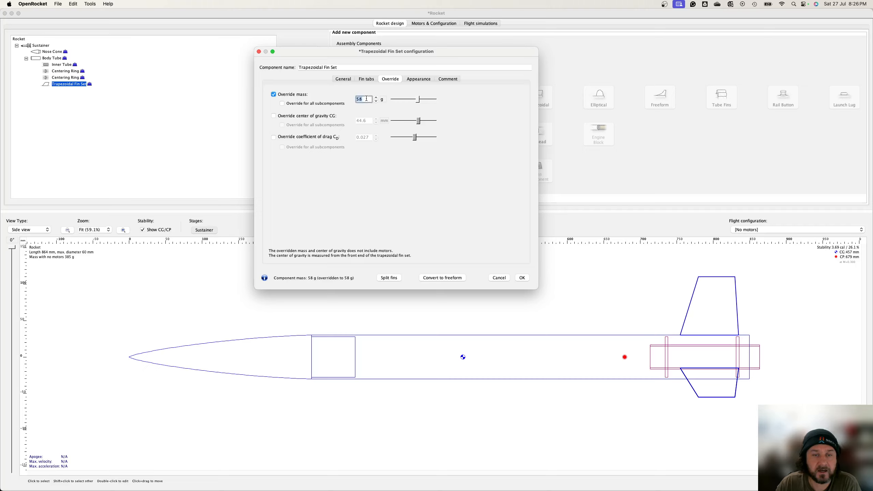
type("6")
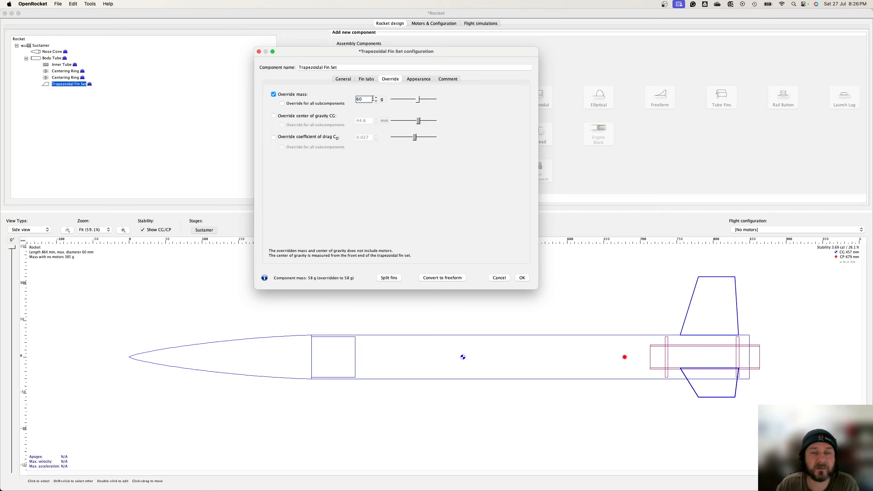
type("0")
Step: Try through-the-wall fin tabs about 12 mm high and 60 mm long at tab position 0 mm
left_click(366, 80)
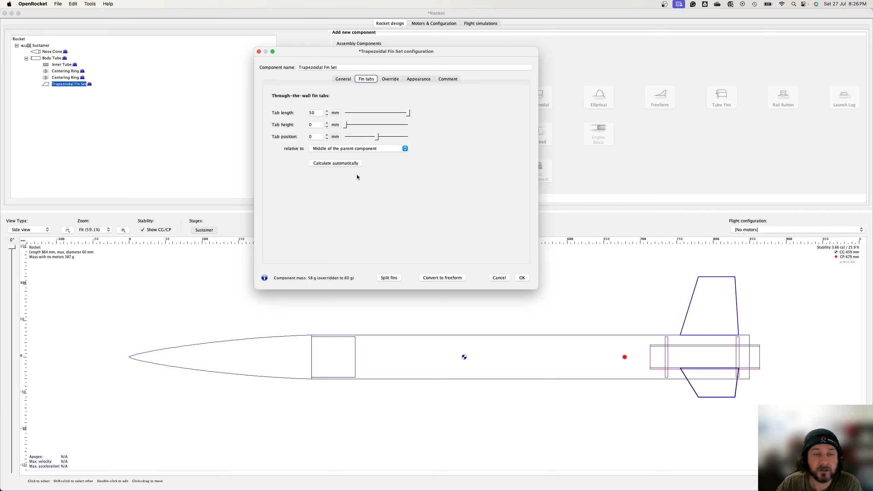
left_click_drag(346, 129, 372, 129)
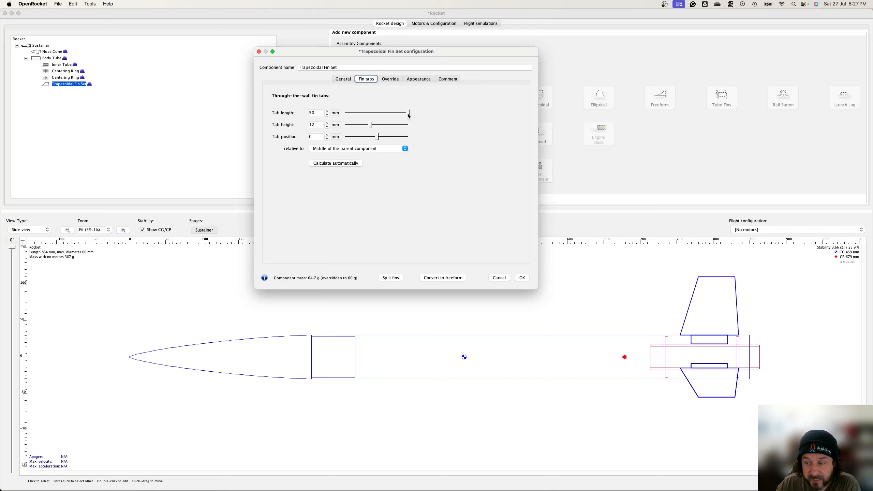
left_click_drag(408, 114, 353, 117)
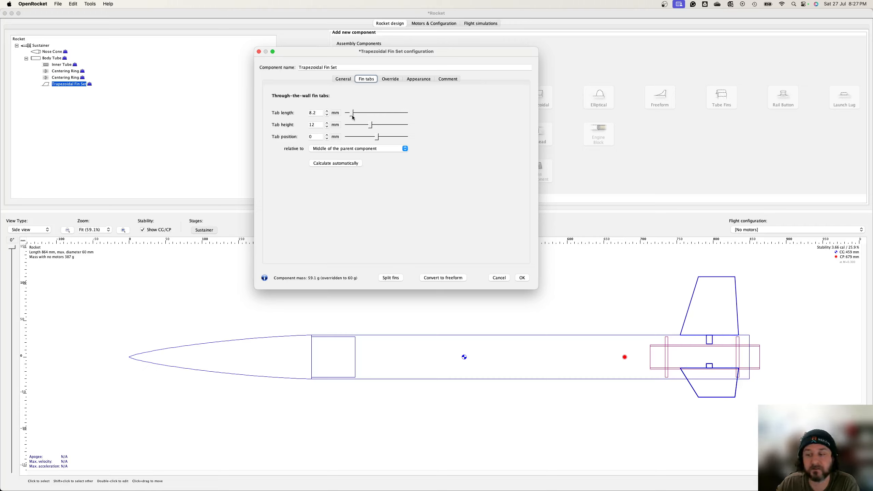
left_click_drag(353, 116, 394, 117)
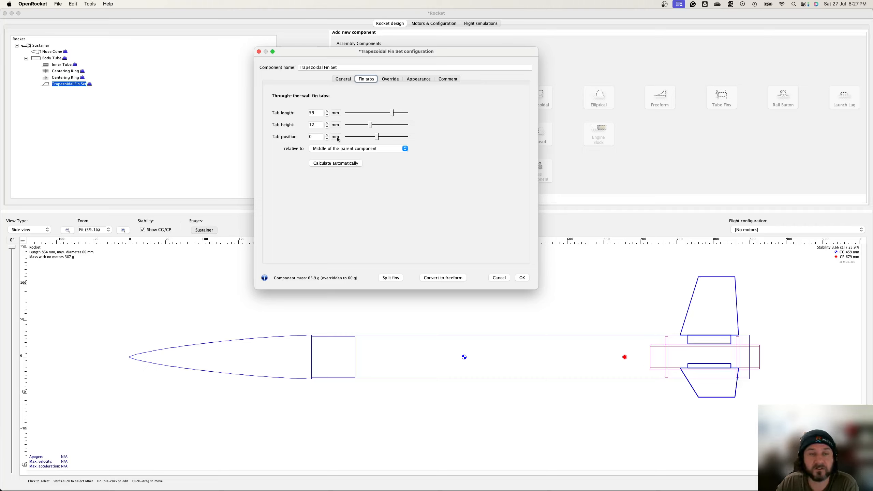
mouse_move(317, 113)
left_mouse_down()
mouse_move(298, 114)
mouse_move(324, 113)
left_mouse_up()
type("60")
key("Return")
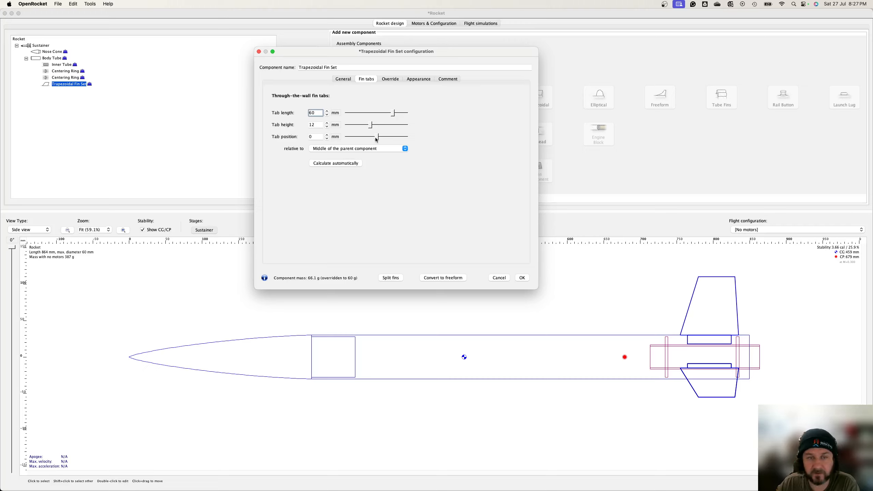
left_click_drag(377, 139, 375, 136)
left_click(321, 137)
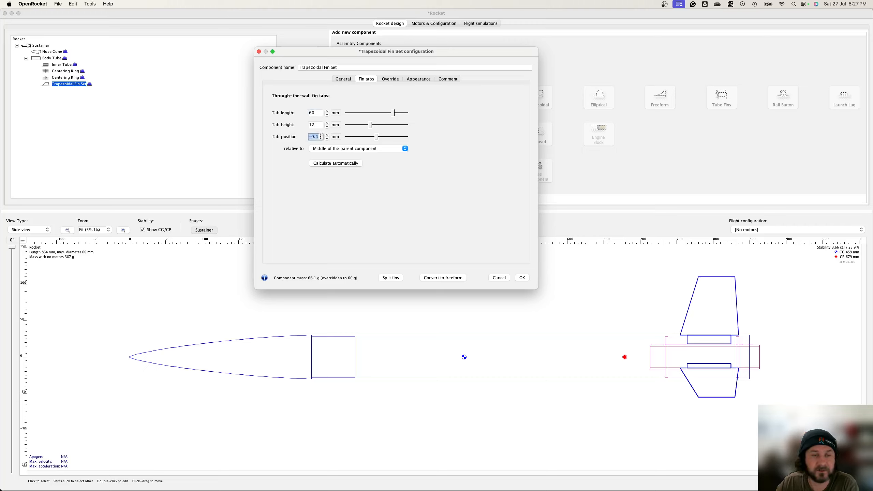
type("0")
key("Tab")
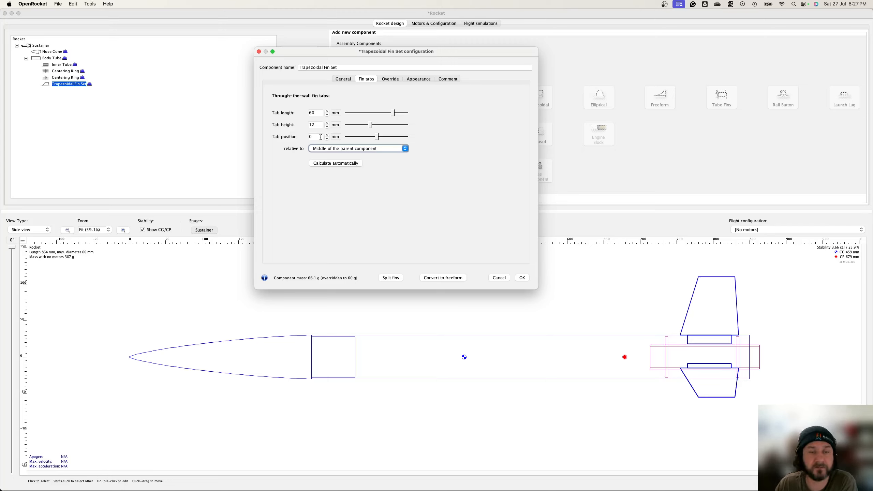
Step: Calculate the fin tabs automatically, then set the tab length to 60 mm and the tab position to 0 mm
left_click(340, 167)
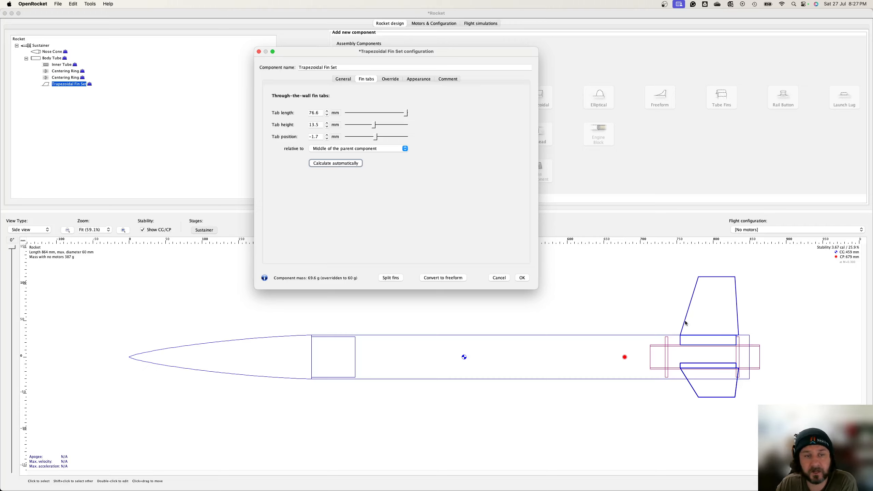
left_click(322, 113)
type("80")
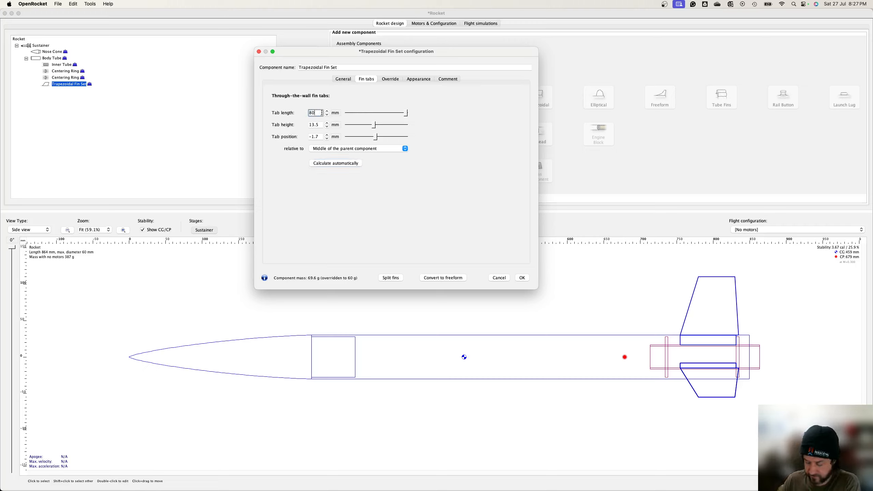
key("Tab")
key("Tab")
type("0")
key("Tab")
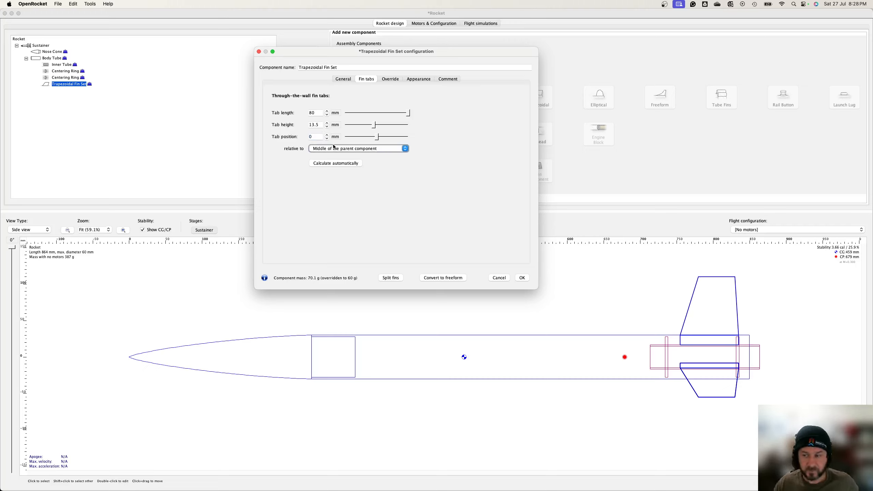
left_click(317, 113)
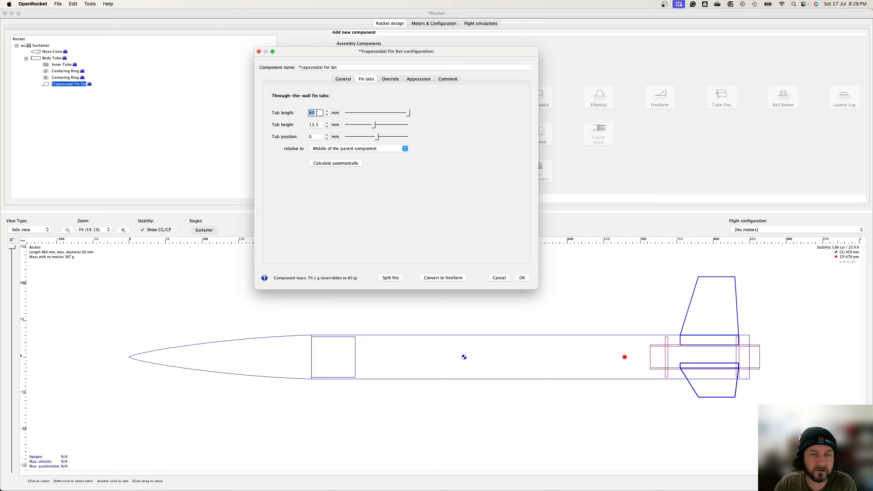
type("60")
key("Tab")
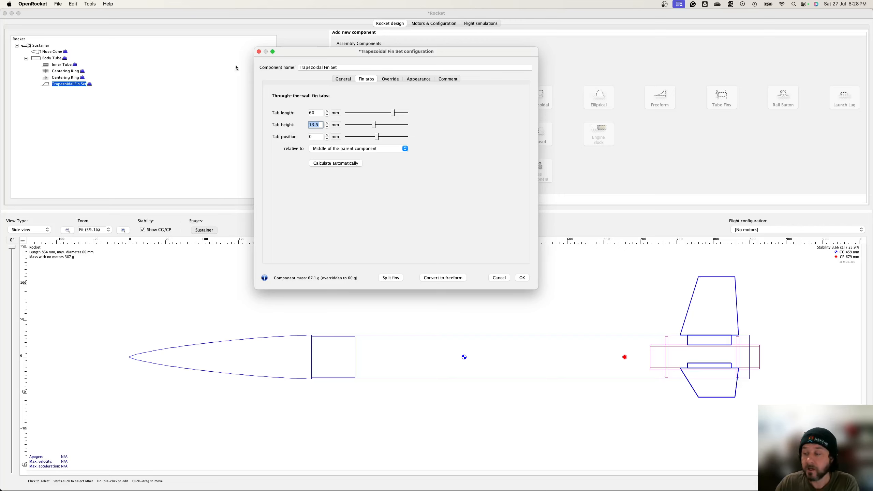
Step: Split the fin set into separate fins and select each resulting fin in the component tree
left_click(342, 79)
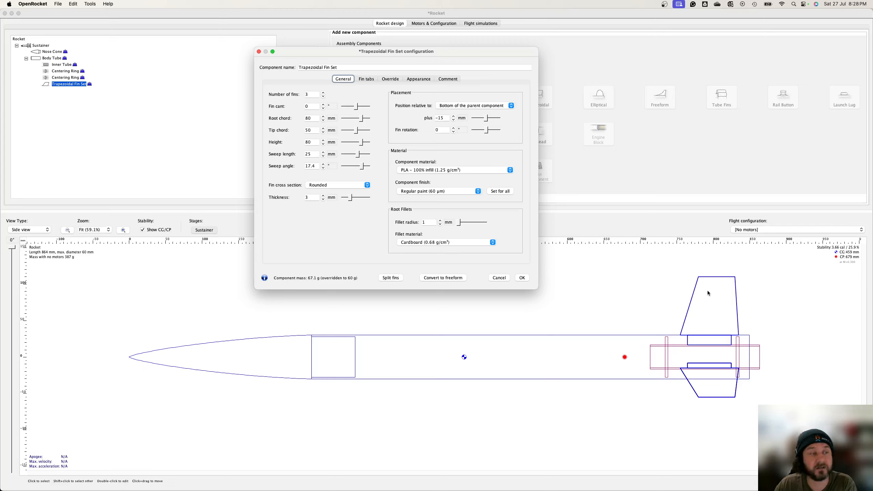
left_click(387, 280)
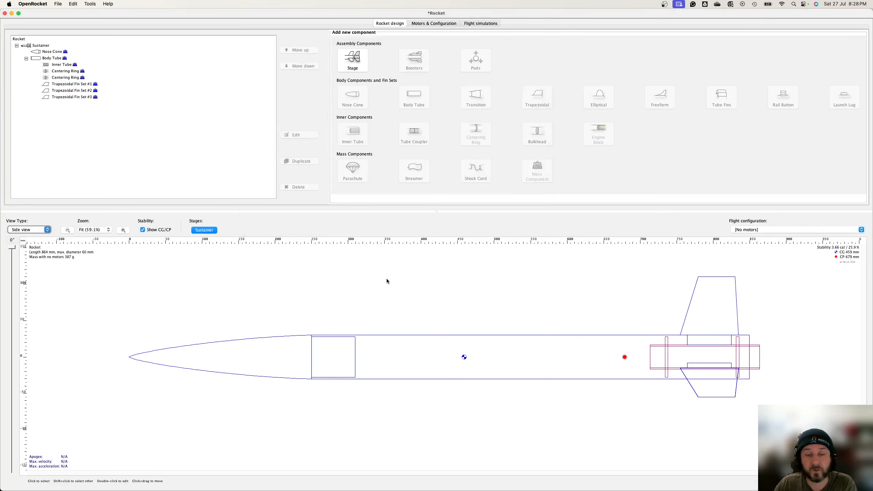
left_click(74, 85)
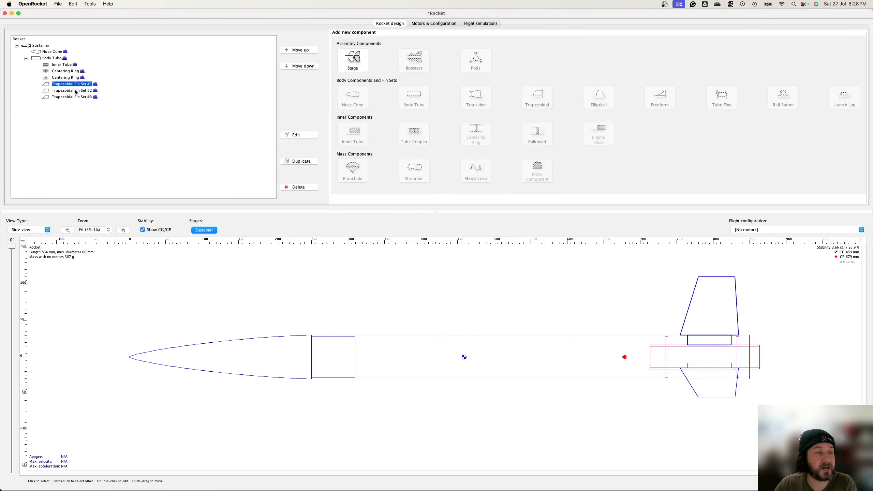
left_click(76, 91)
left_click(79, 98)
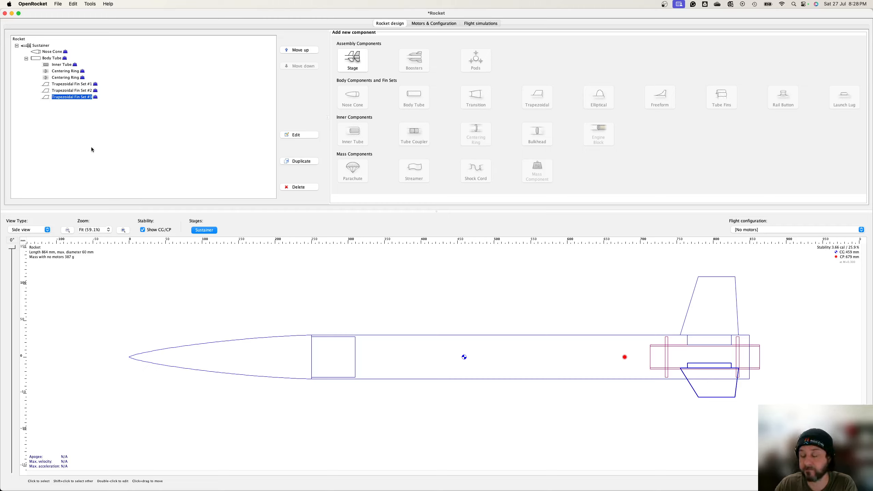
right_click(76, 99)
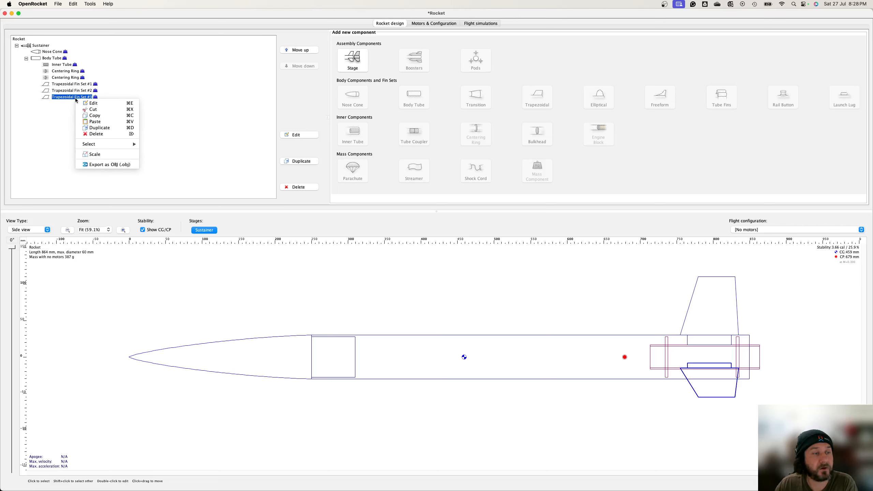
left_click(121, 164)
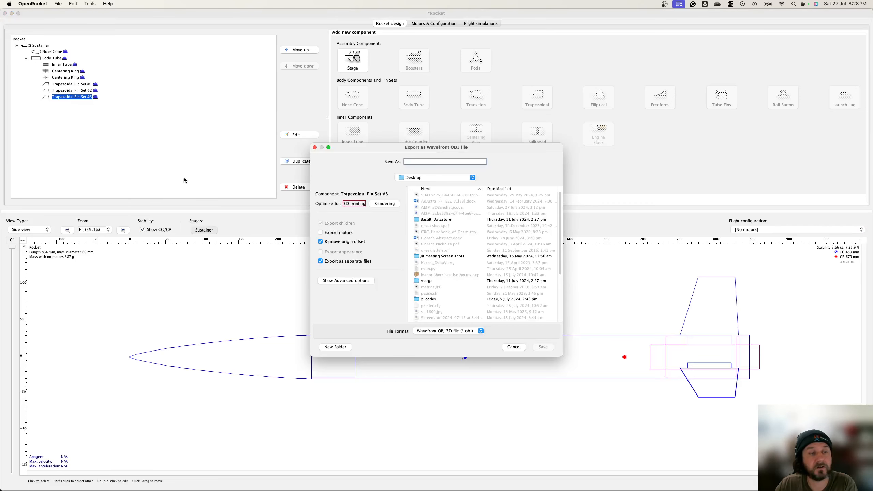
left_click(512, 346)
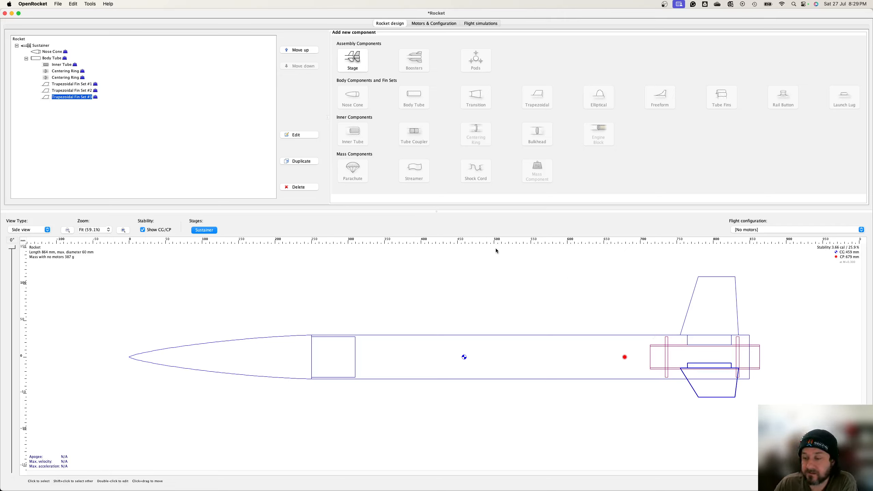
Step: Move the first centering ring to -25 mm from the bottom of the body tube
left_click(68, 74)
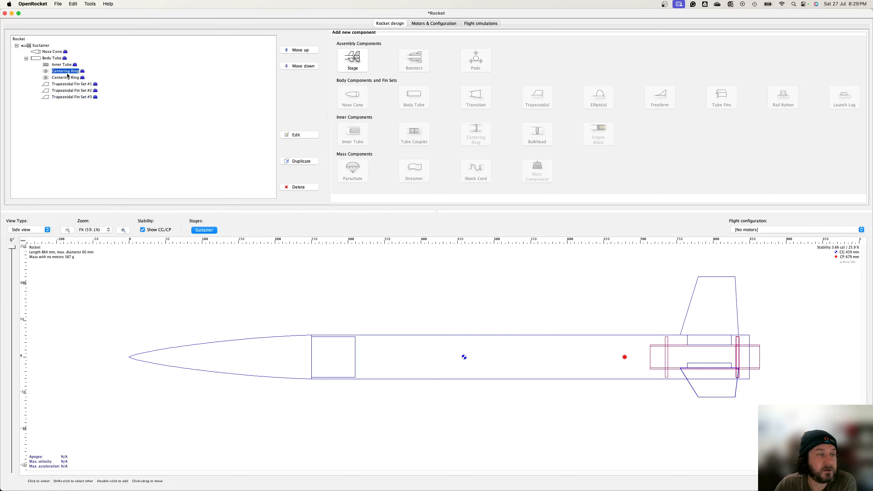
double_click(68, 74)
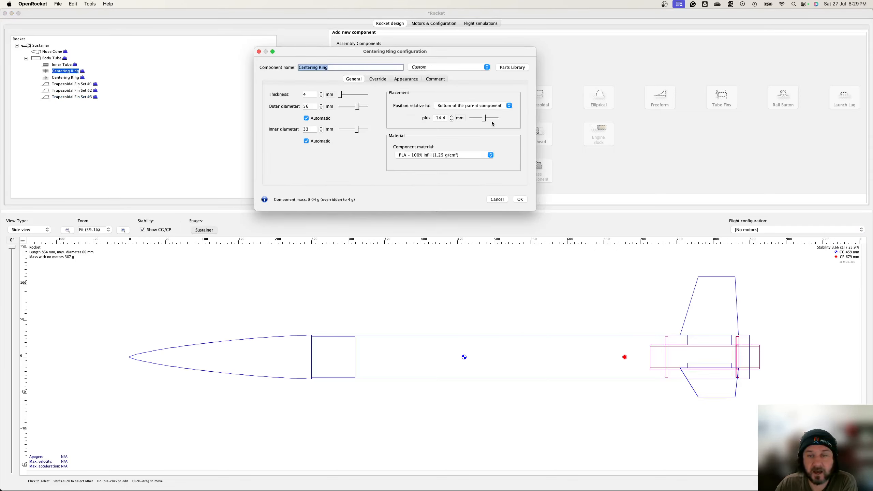
left_click_drag(484, 118, 484, 118)
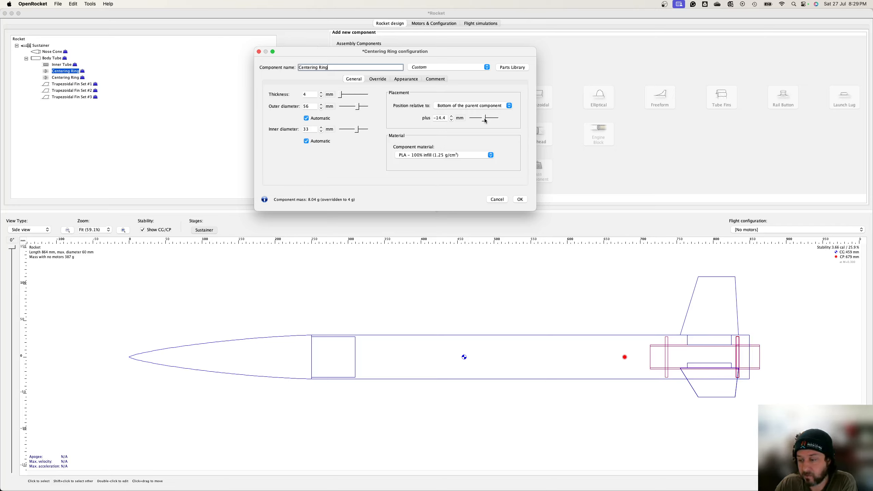
left_click(437, 118)
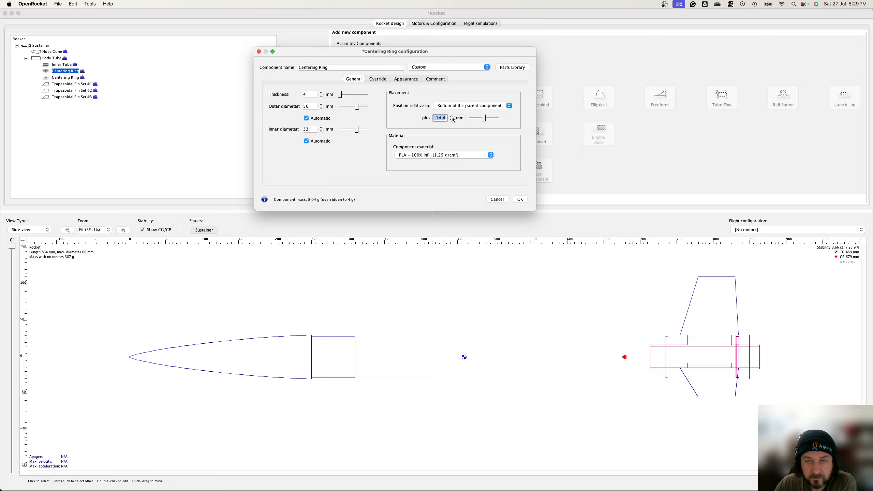
type("-25")
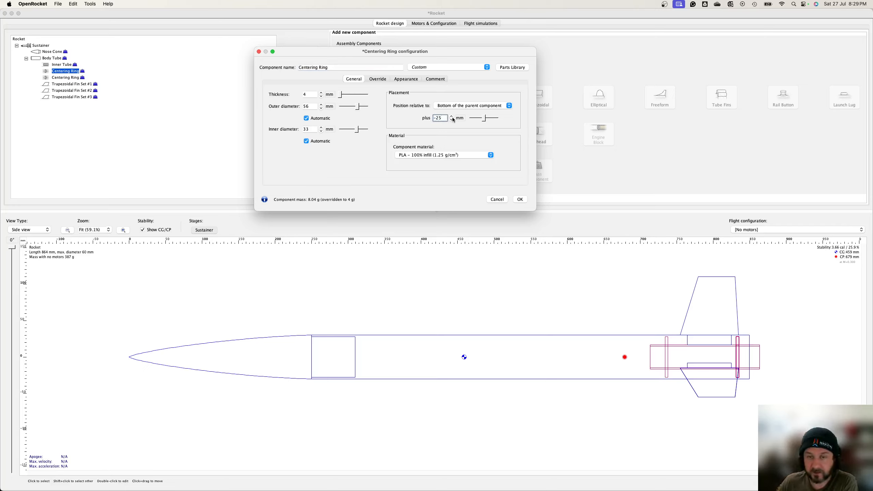
key("Tab")
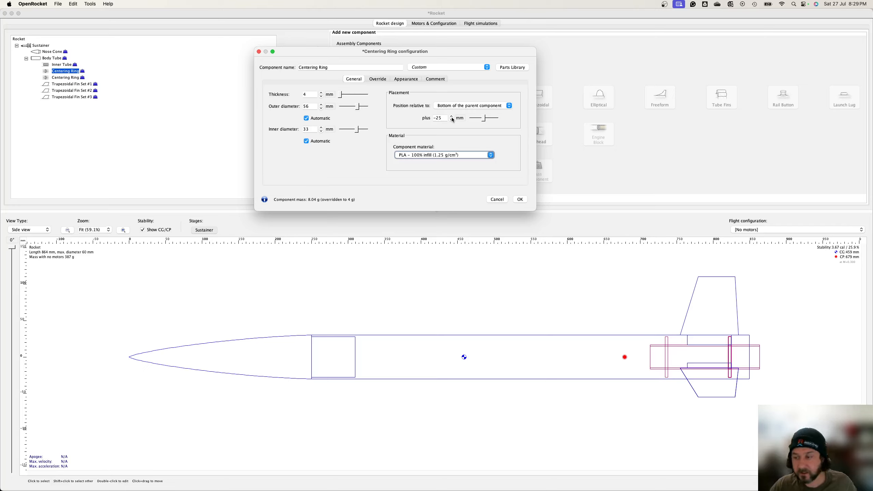
Step: Set the first centering ring's position to -21 mm from the bottom of the body tube
left_click(441, 118)
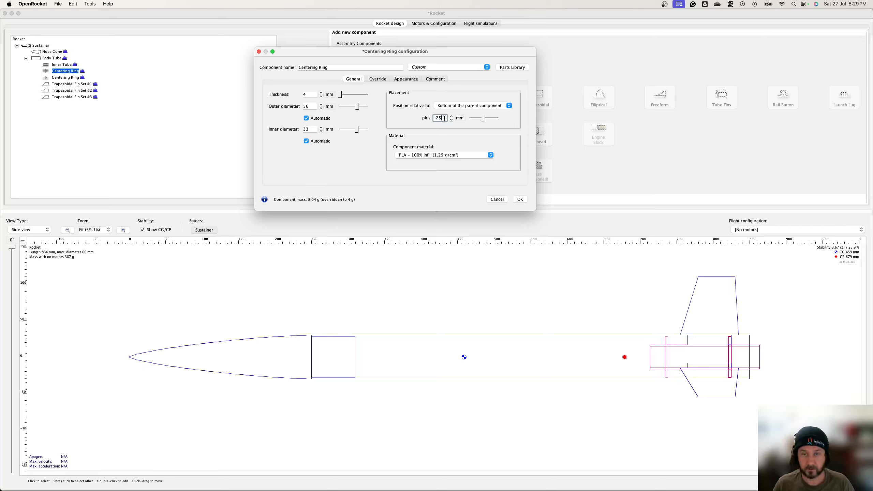
key("Tab")
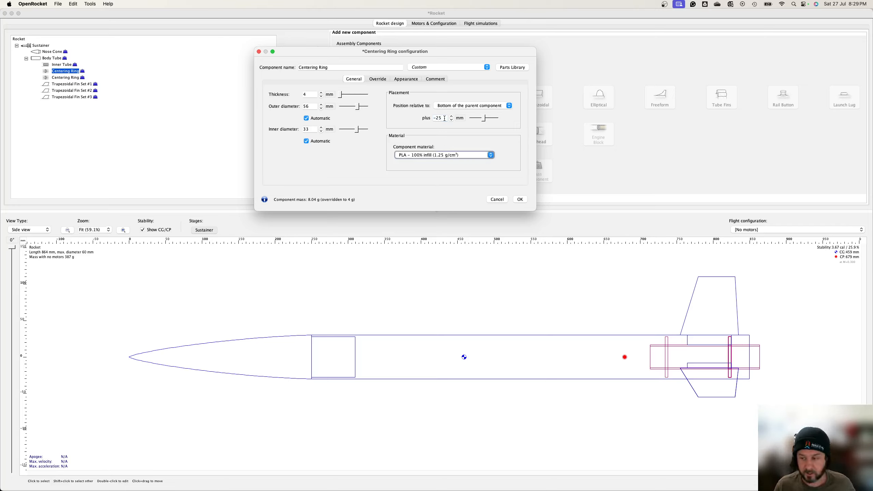
left_click(444, 118)
key("BackSpace")
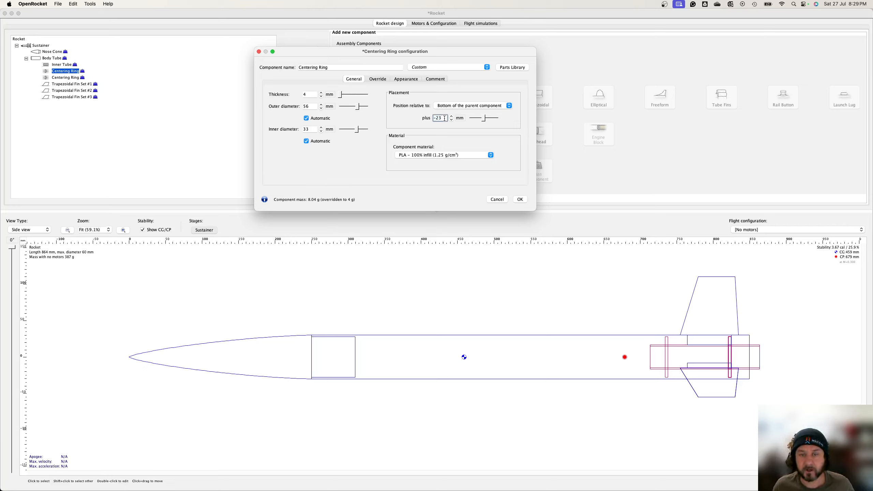
key("Tab")
double_click(444, 118)
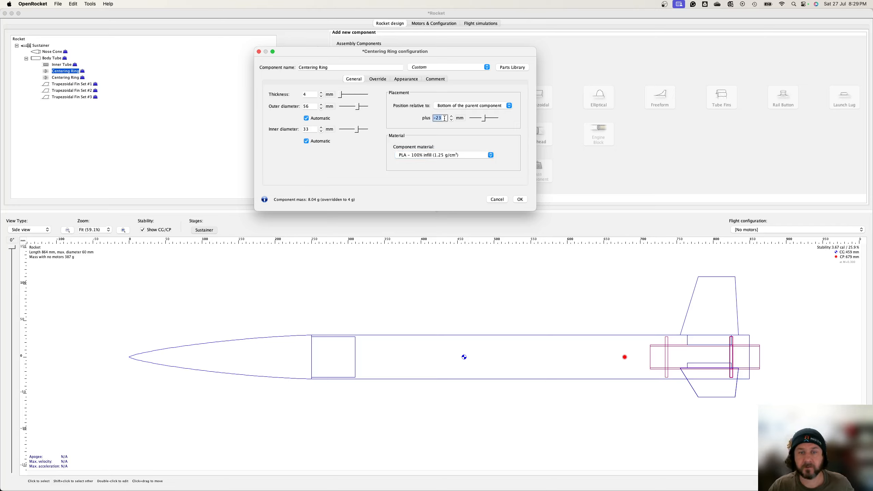
type("-21")
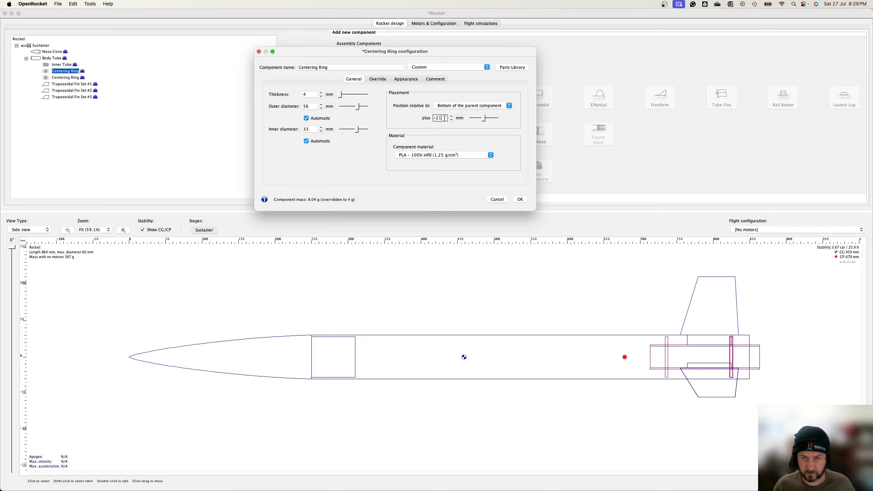
key("Tab")
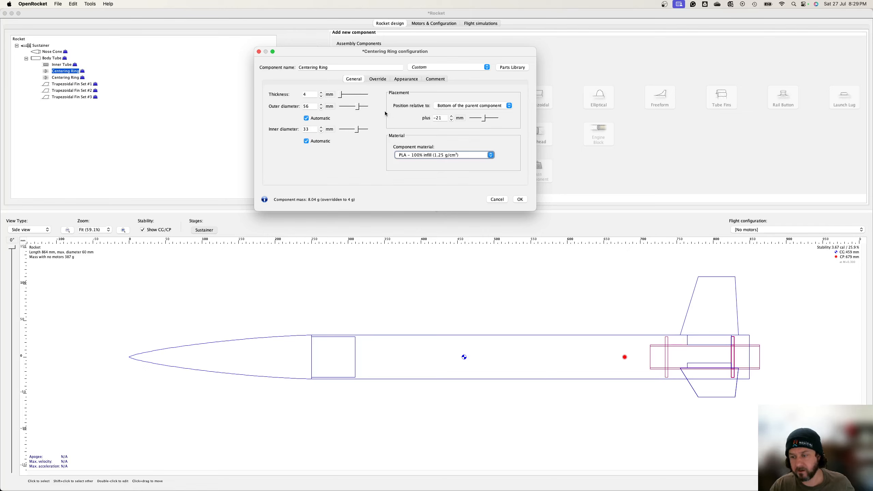
left_click(520, 201)
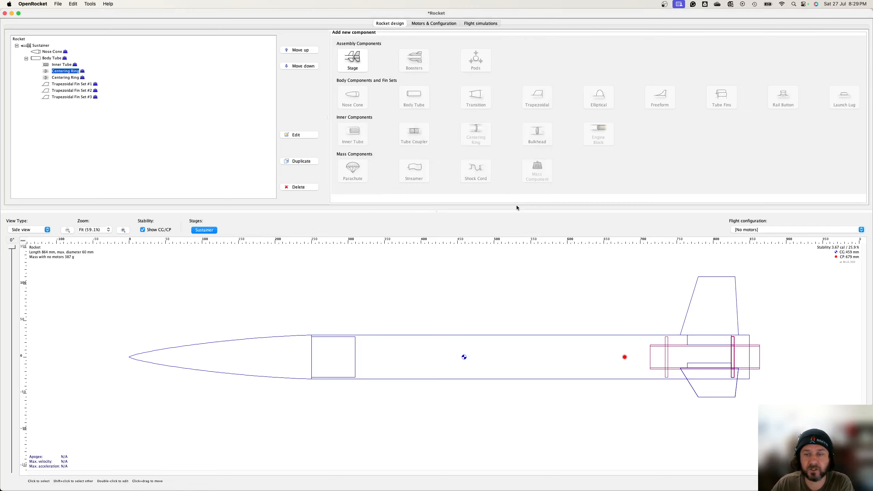
Step: Position the second centering ring at -85 mm from the bottom of the body tube
double_click(67, 77)
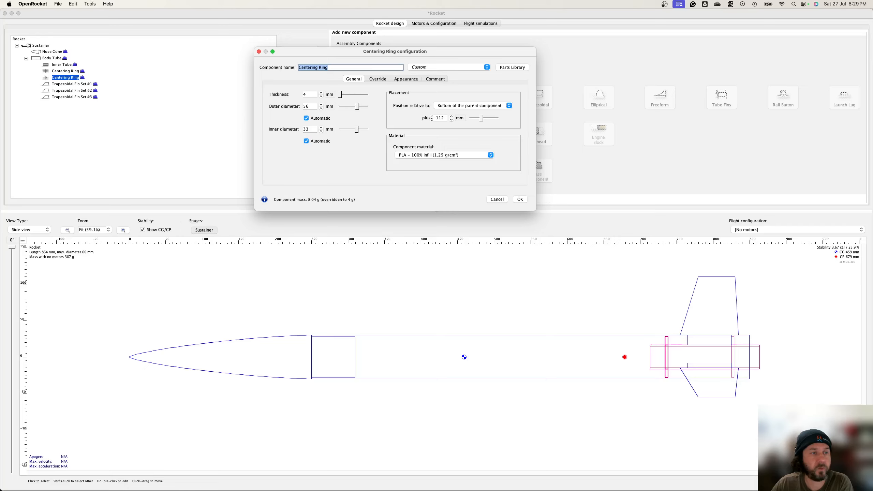
left_click_drag(483, 120, 482, 120)
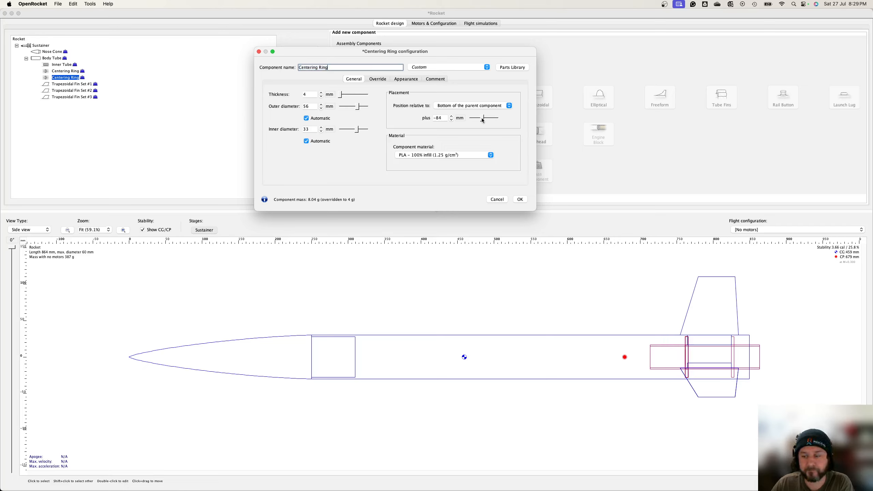
left_click(443, 118)
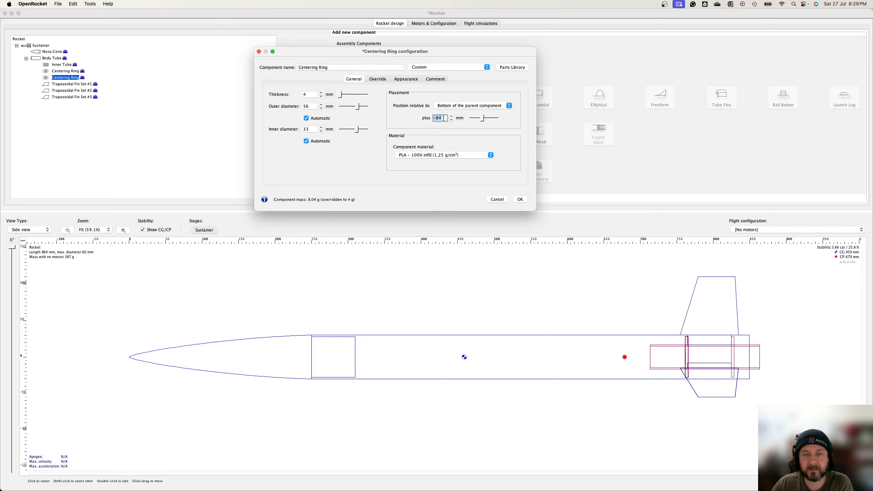
left_click(443, 118)
type("5")
key("Tab")
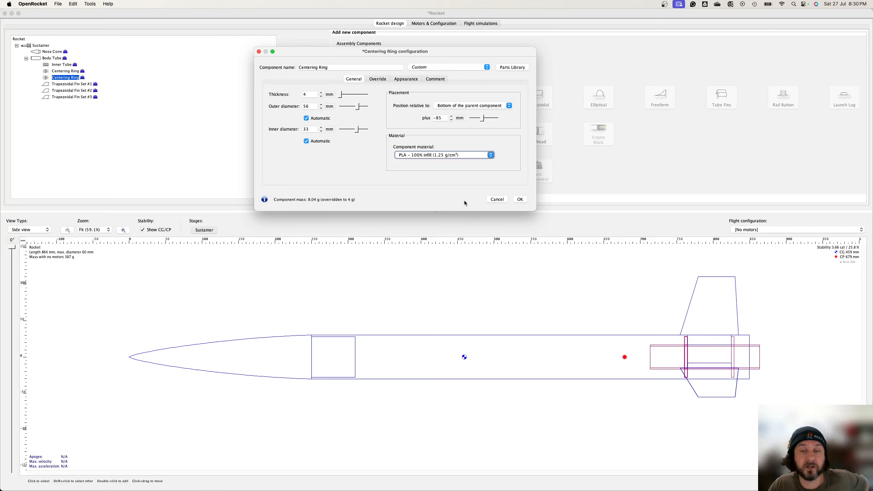
left_click(520, 199)
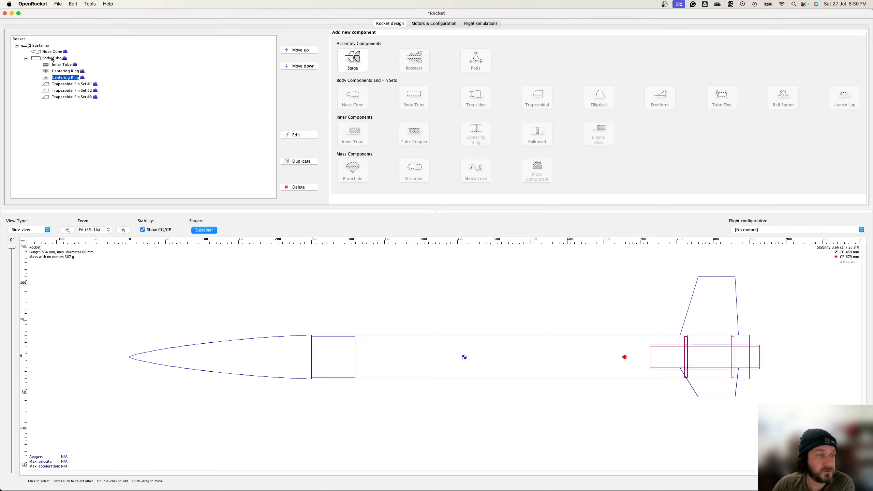
Step: Add a mass component inside the inner tube and set its mass to 20 g
left_click(62, 66)
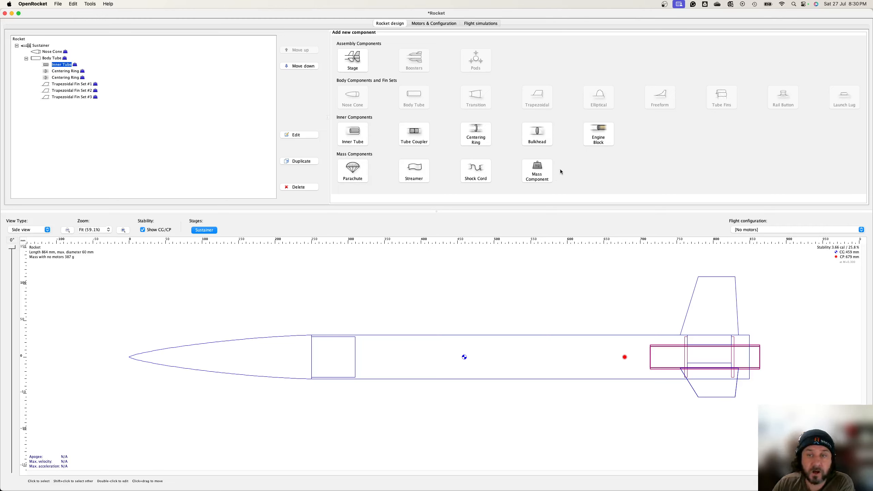
left_click(536, 171)
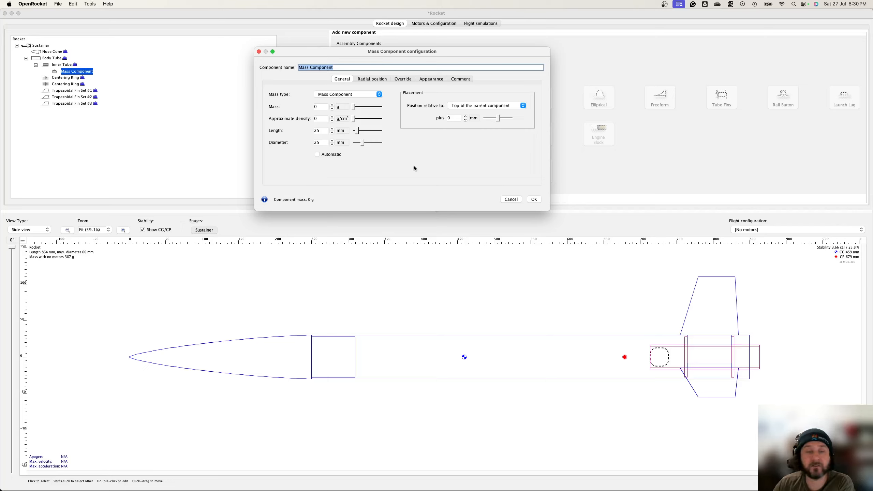
left_click(317, 107)
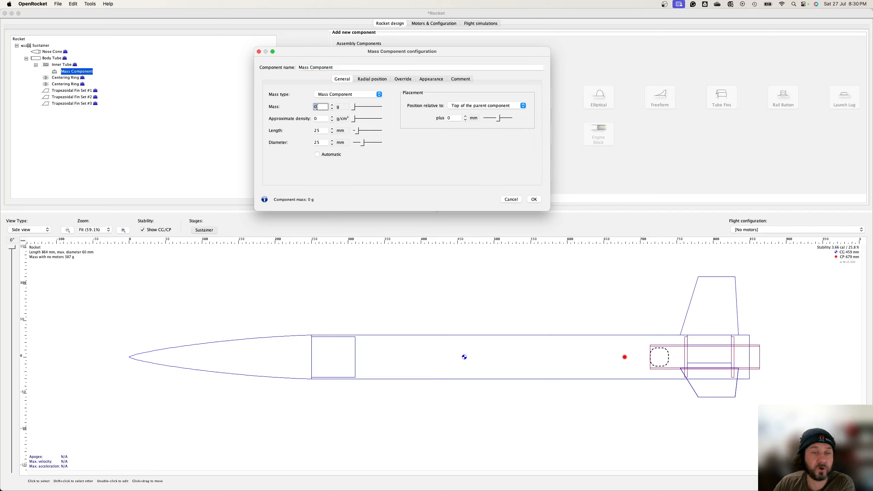
type("20")
key("Tab")
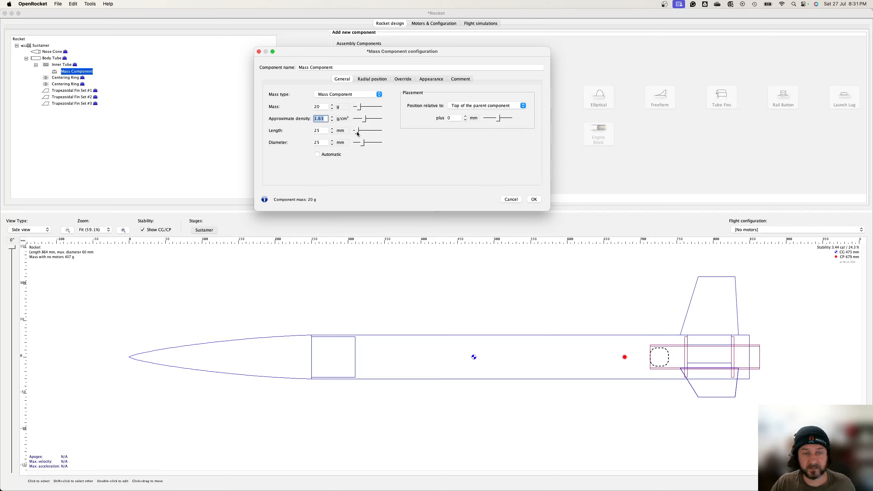
Step: Resize the mass component to about 52 mm diameter and place it 5 mm from the bottom of the parent component
left_click_drag(358, 134, 371, 145)
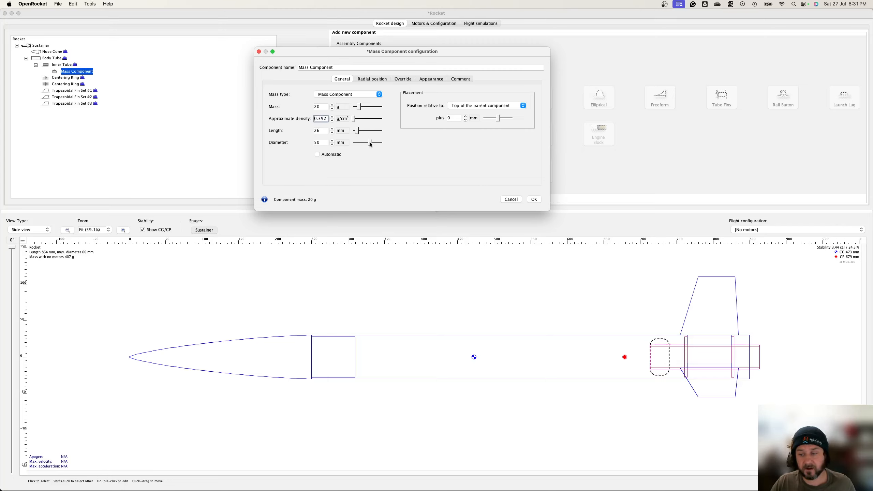
left_click(461, 105)
left_click(465, 117)
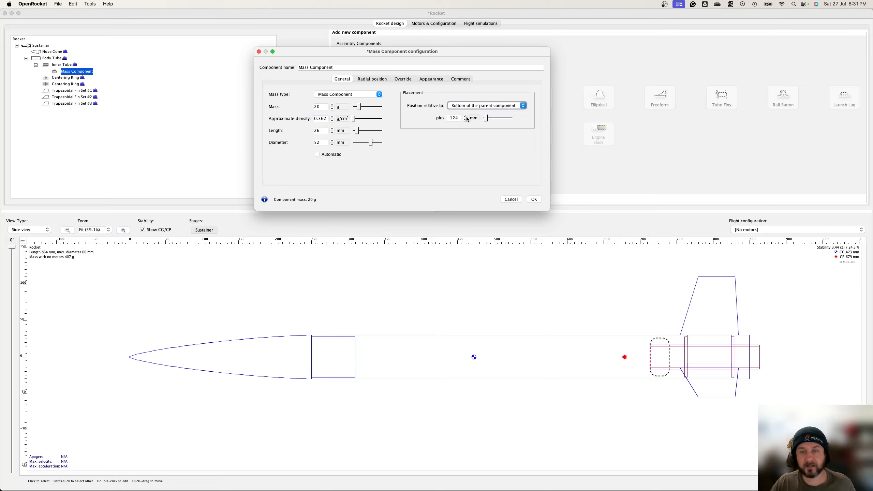
left_click(459, 118)
type("0")
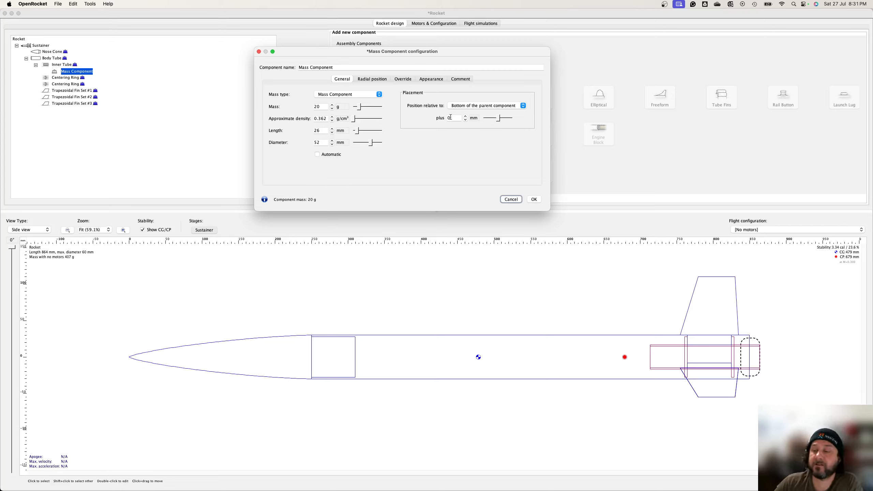
double_click(459, 117)
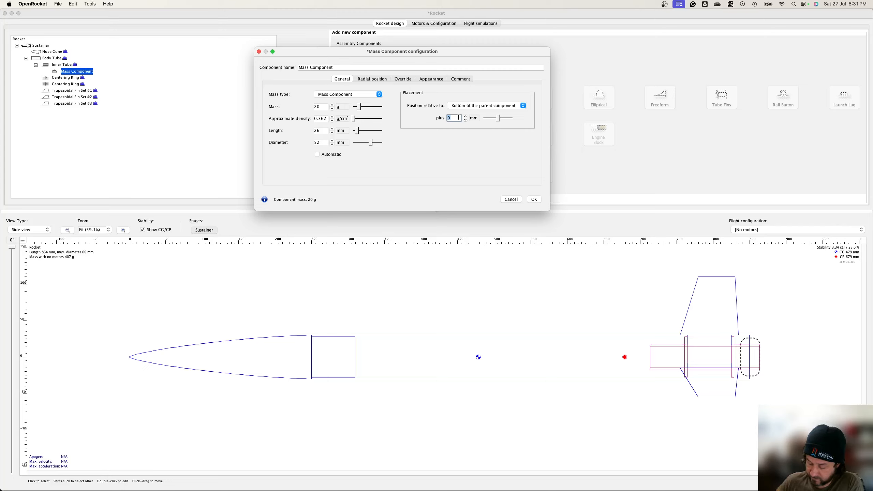
type("5")
key("Tab")
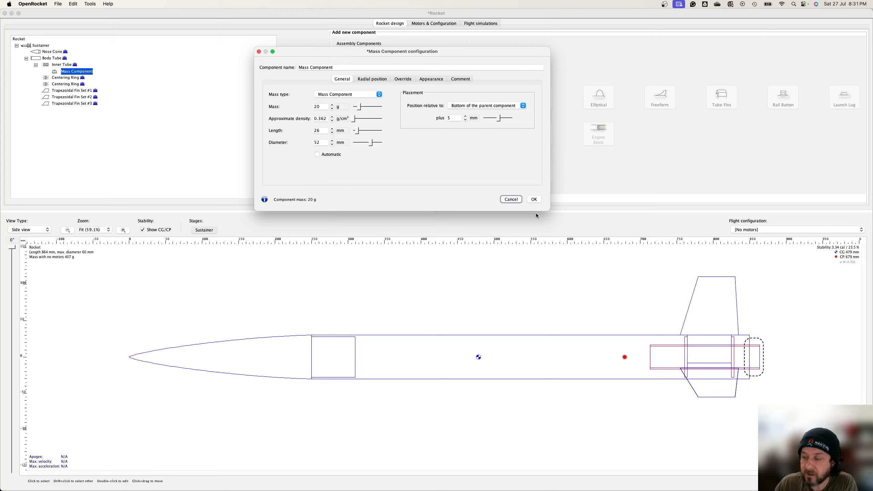
Step: Rename the mass component to Motor Retainer and confirm the configuration
left_click(345, 68)
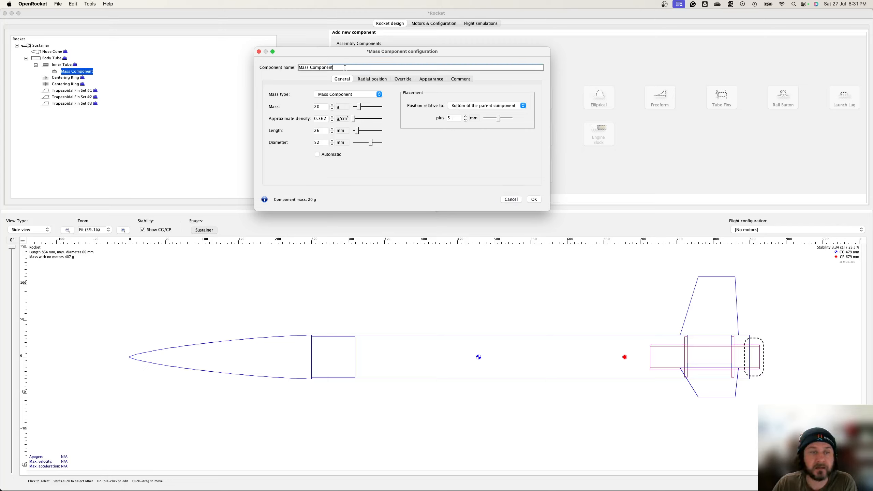
key("super+a")
type("M")
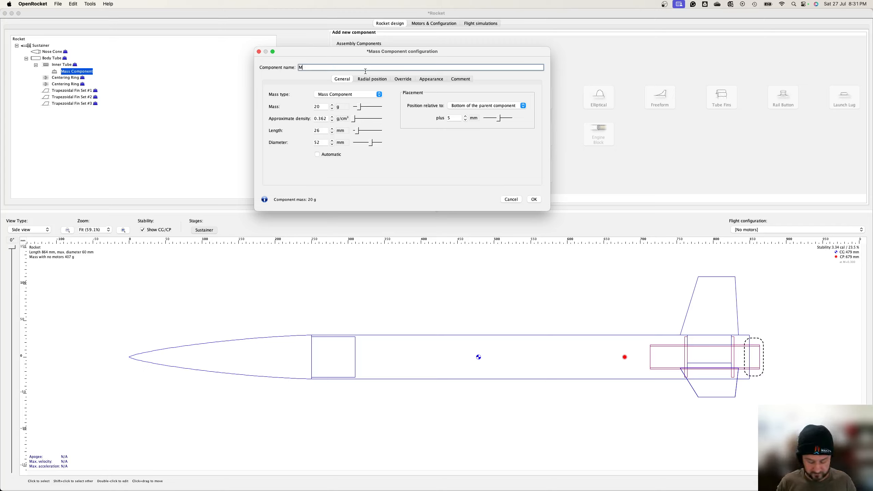
type("oto")
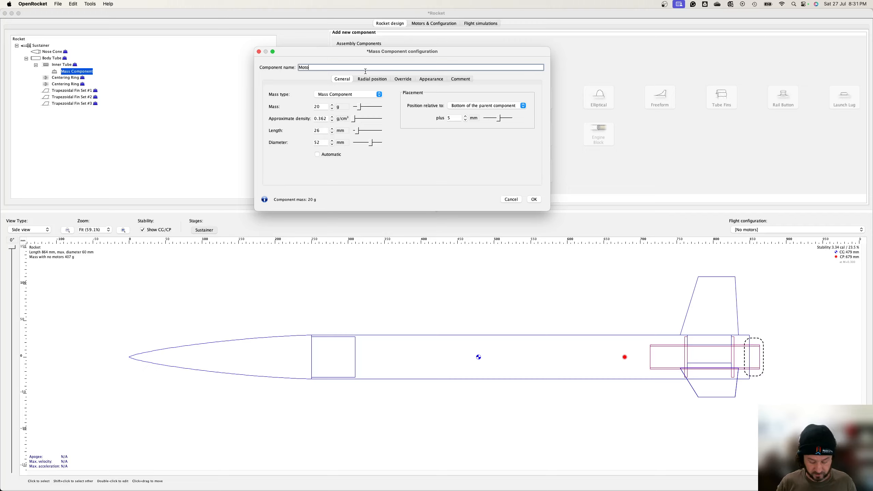
type("r Retainer")
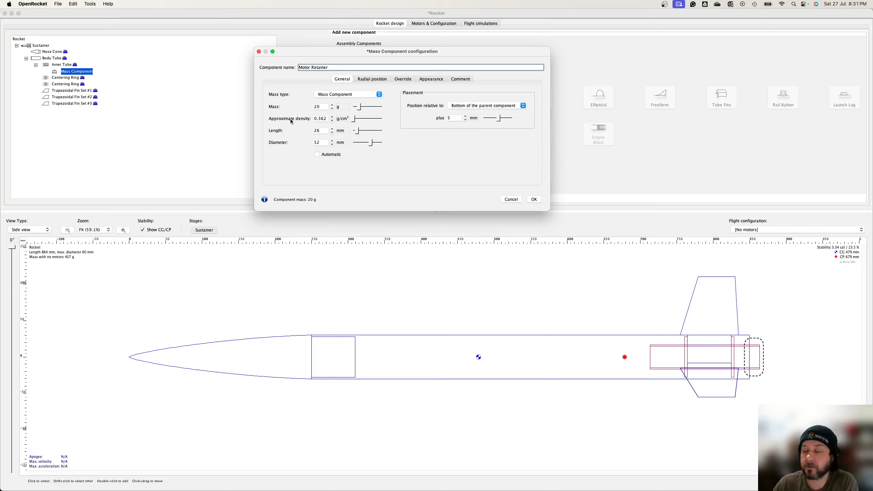
left_click(534, 200)
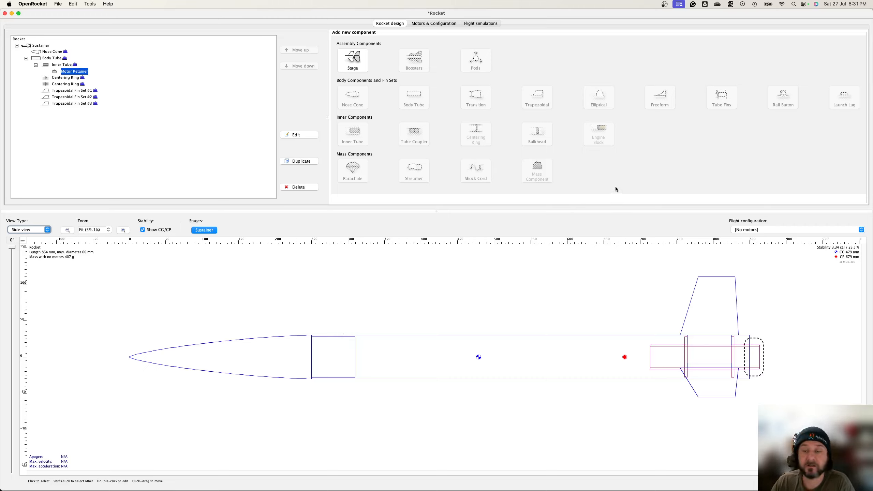
Step: Add a rail button to the body tube with its default settings
left_click(46, 60)
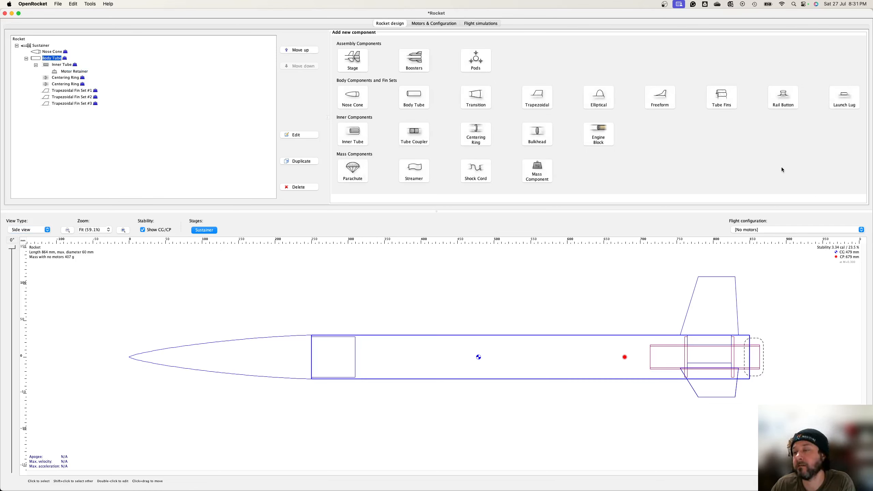
left_click(787, 103)
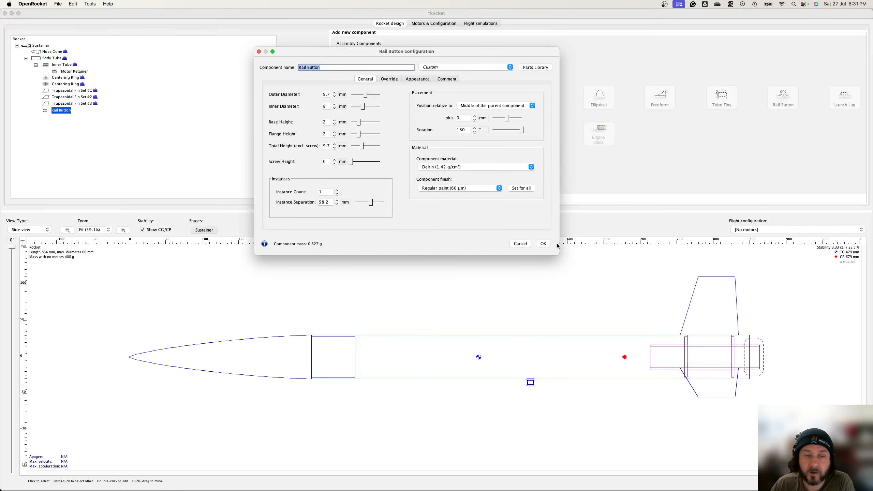
left_click(542, 245)
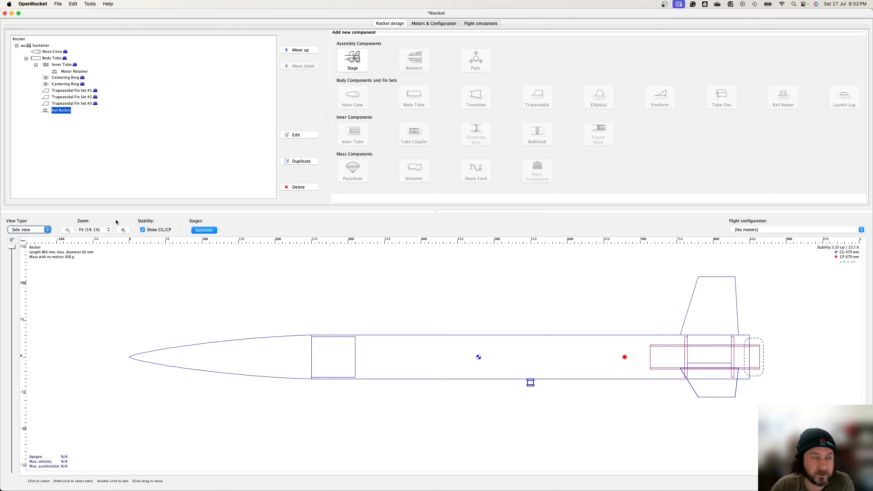
Step: Switch the rocket view to top view and back to side view
left_click(47, 230)
left_click(48, 231)
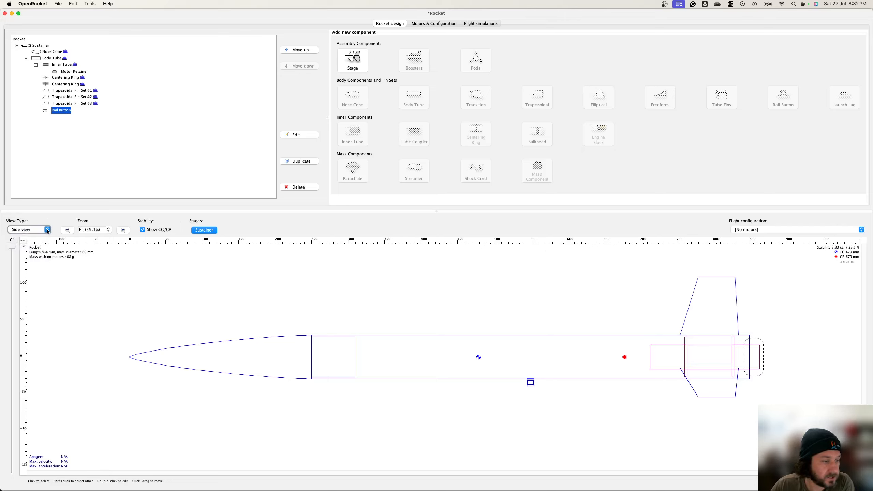
left_click(48, 230)
left_click(44, 227)
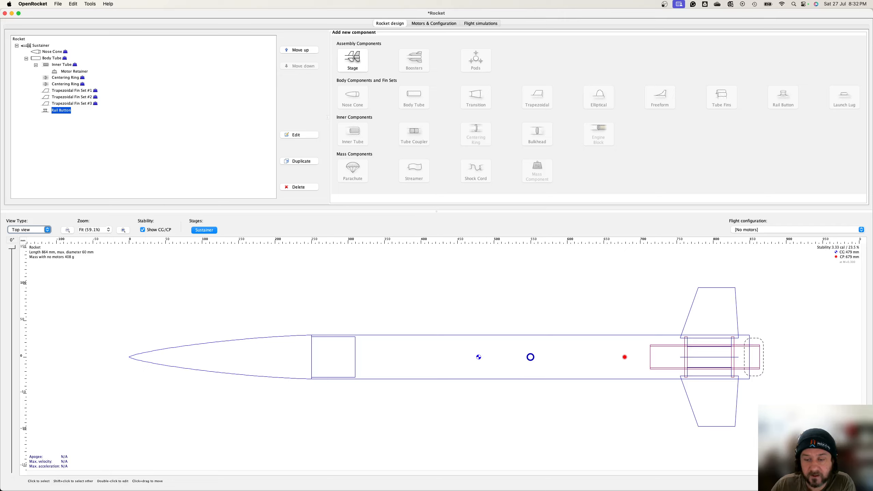
left_click(21, 228)
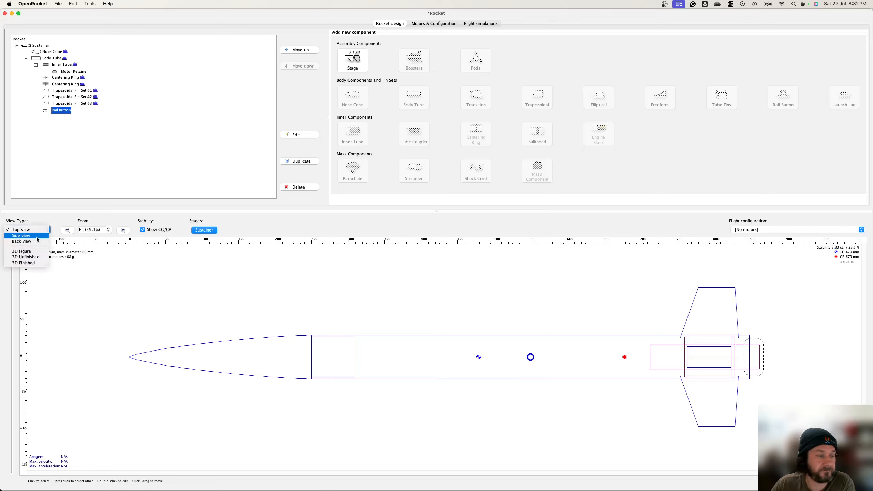
left_click(38, 238)
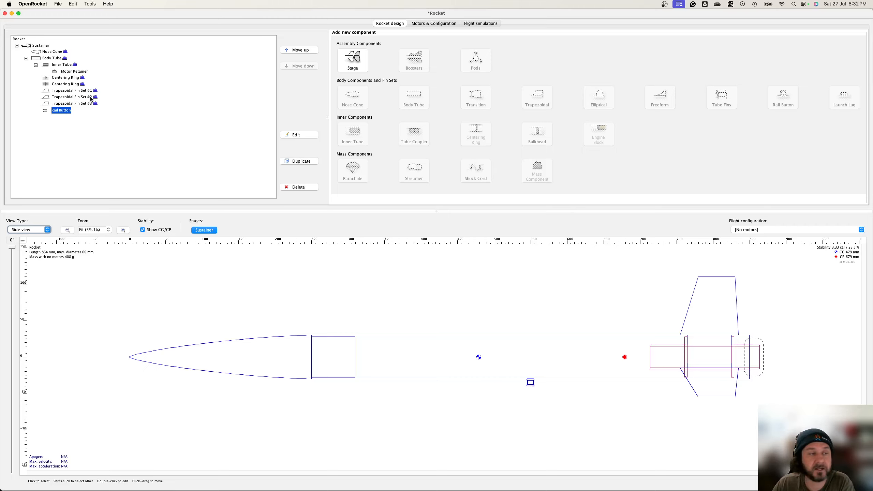
Step: Delete the rail button
left_click(57, 111)
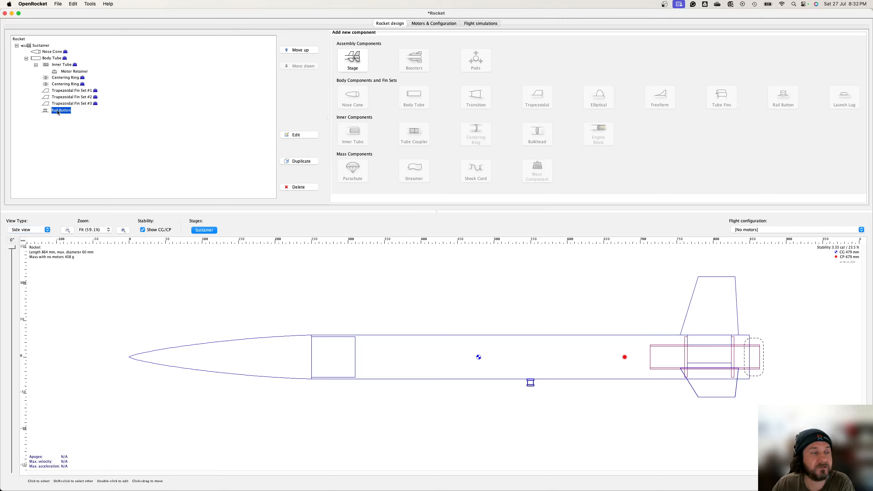
left_click(305, 188)
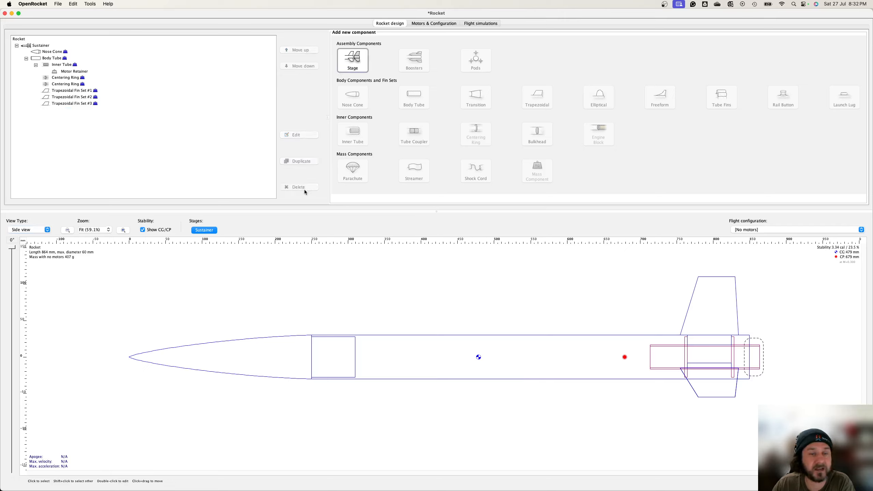
Step: Add a launch lug to the body tube with its default settings
left_click(202, 105)
left_click(58, 62)
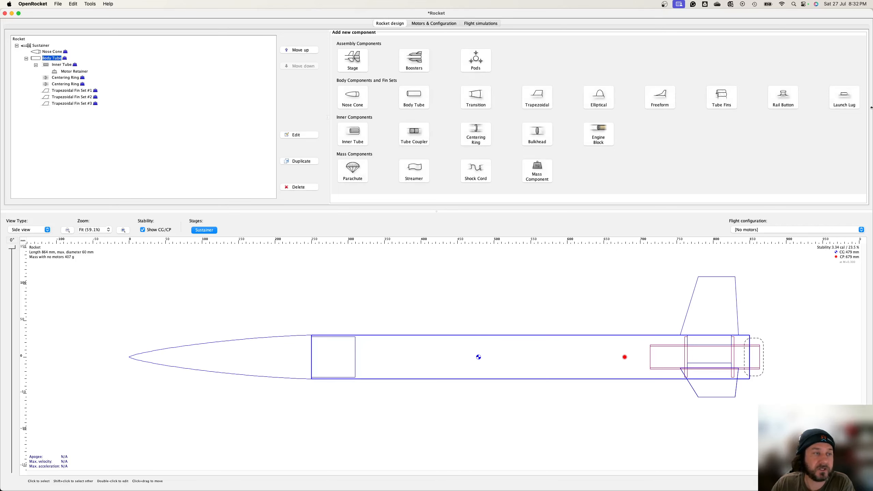
left_click(844, 97)
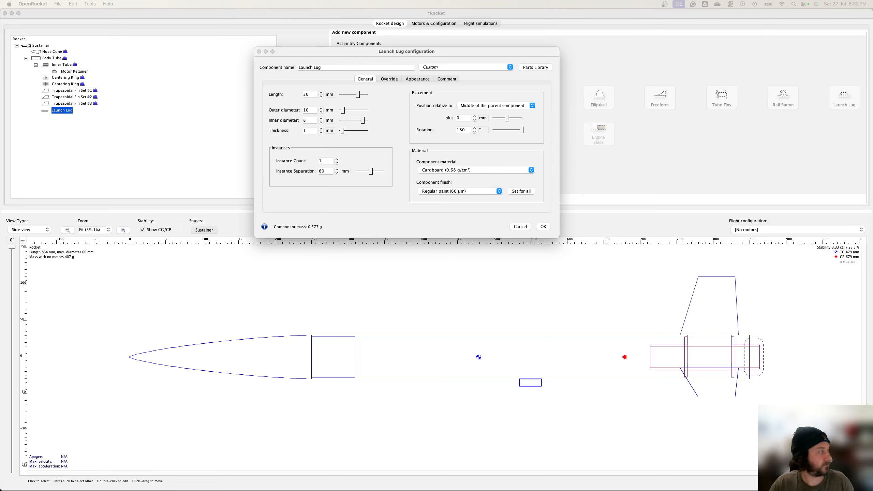
key("super+Tab")
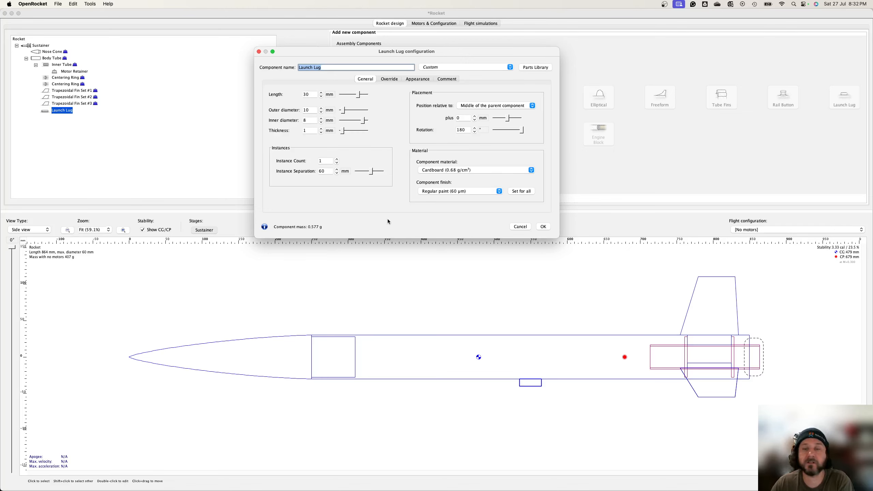
left_click(543, 227)
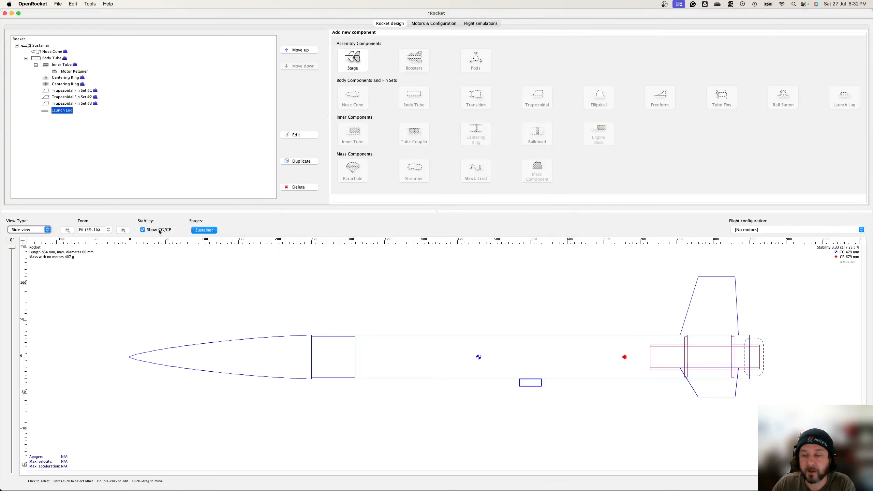
Step: Inspect the rocket in back view and top view, returning to side view
left_click(43, 230)
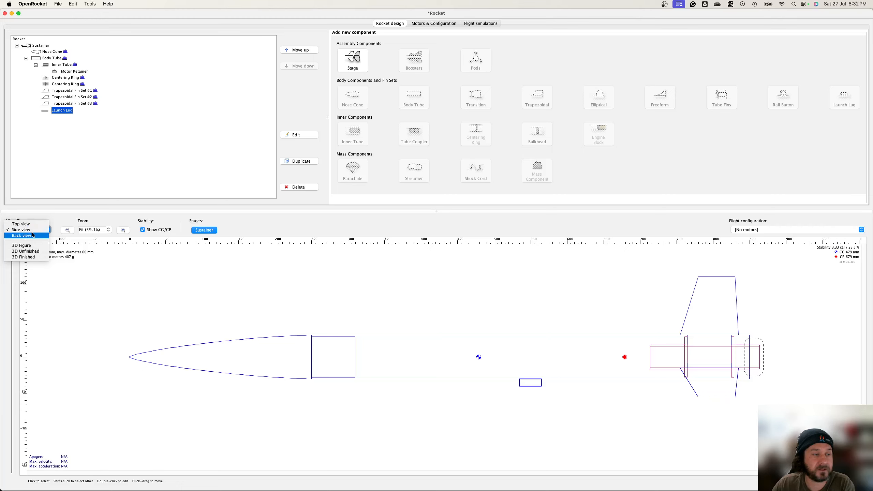
left_click(33, 235)
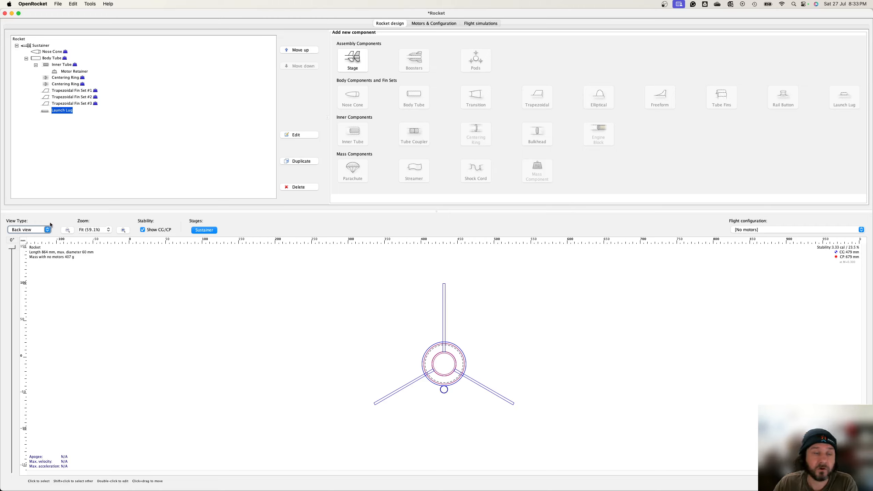
left_click(42, 231)
left_click(20, 217)
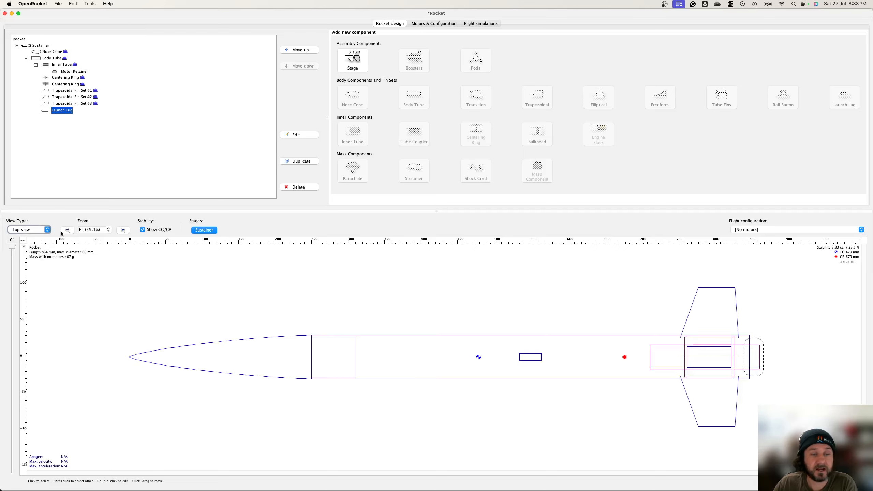
left_click(23, 233)
left_click(21, 237)
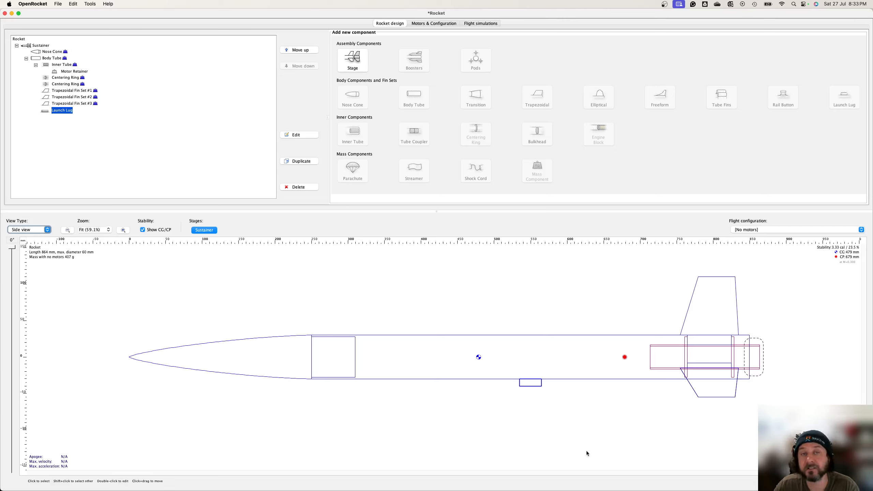
Step: Delete the launch lug
left_click(298, 187)
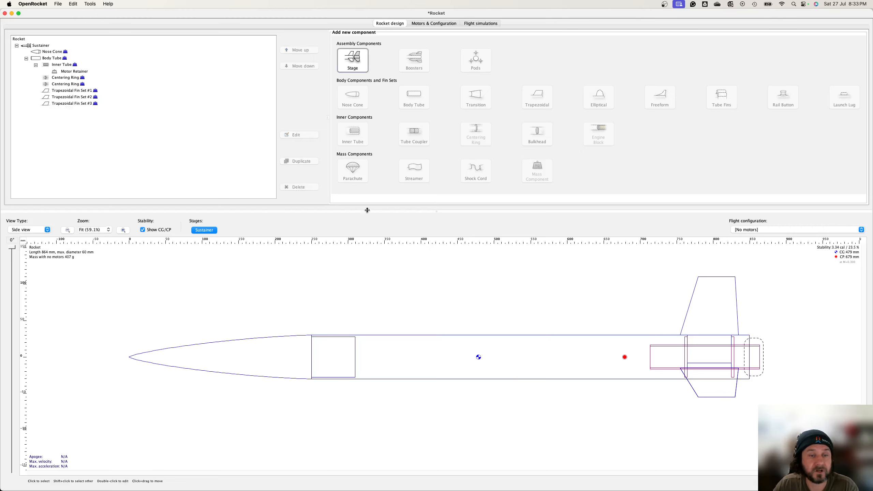
Step: Add a mass component to the body tube and set its mass to 2 g
left_click(58, 59)
left_click(532, 173)
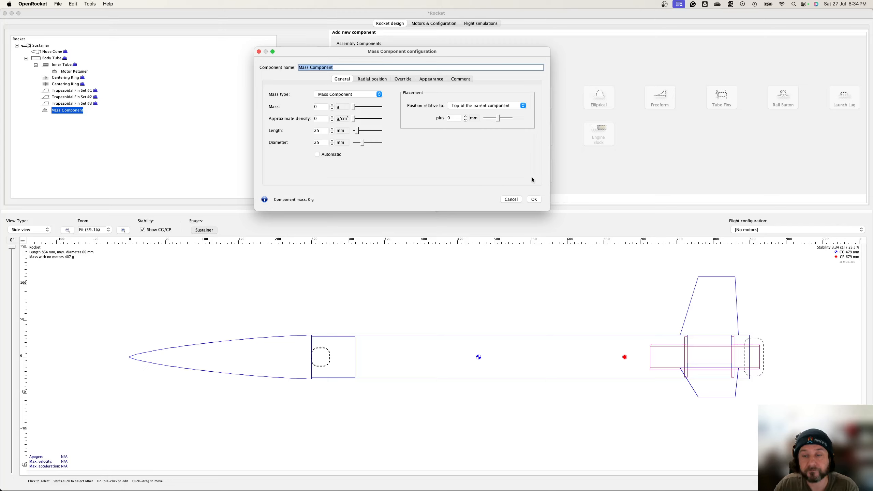
left_click(323, 106)
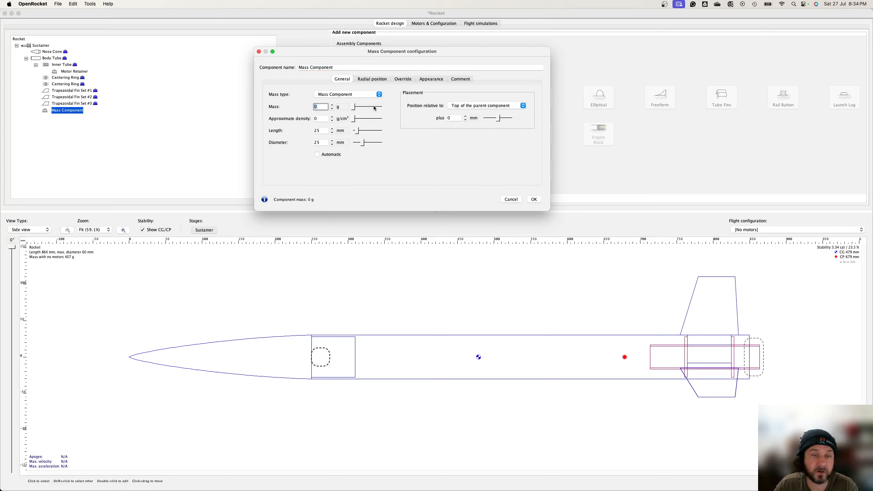
key("Tab")
key("shift+Tab")
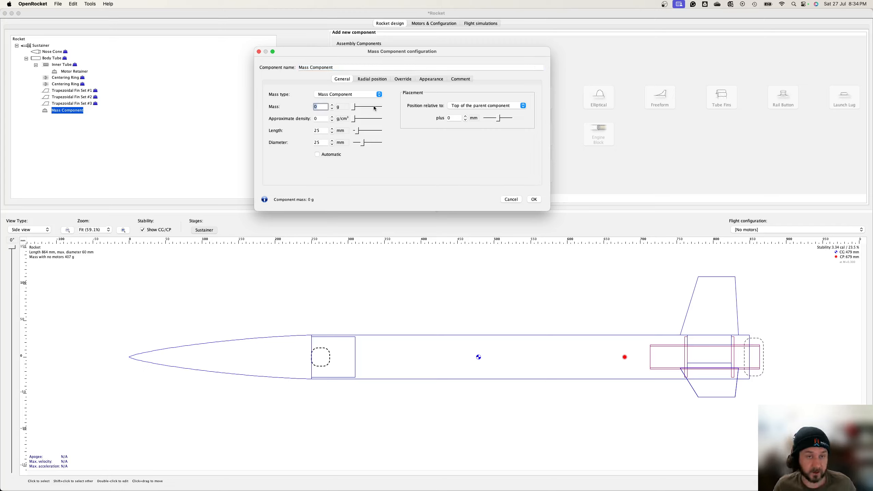
type("2")
key("Tab")
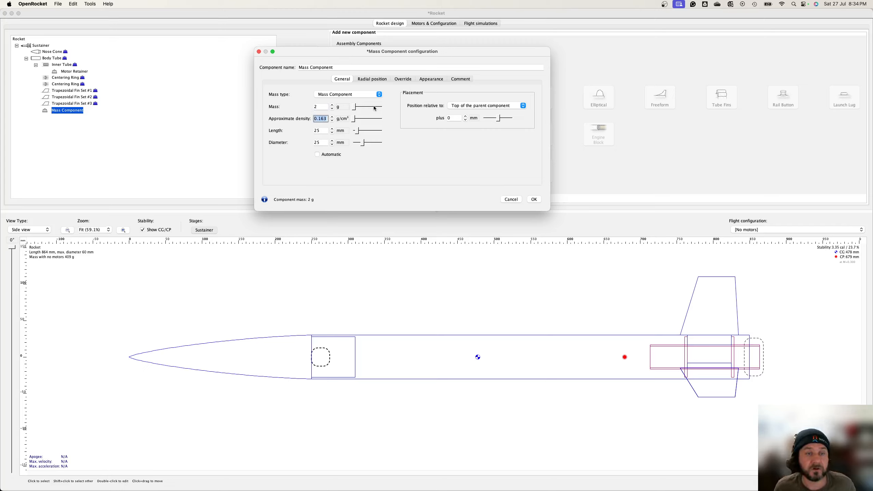
Step: Set the mass component's length to 25 mm and diameter to 10 mm
key("Tab")
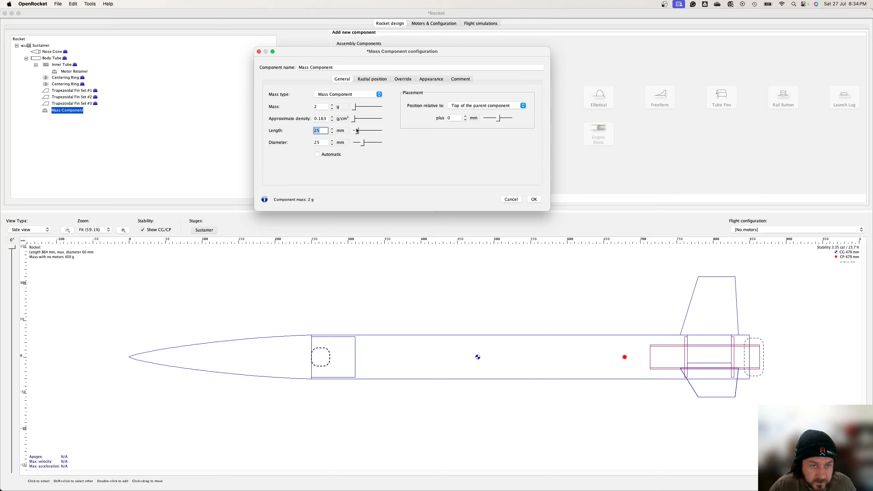
left_click_drag(356, 129, 359, 130)
double_click(320, 131)
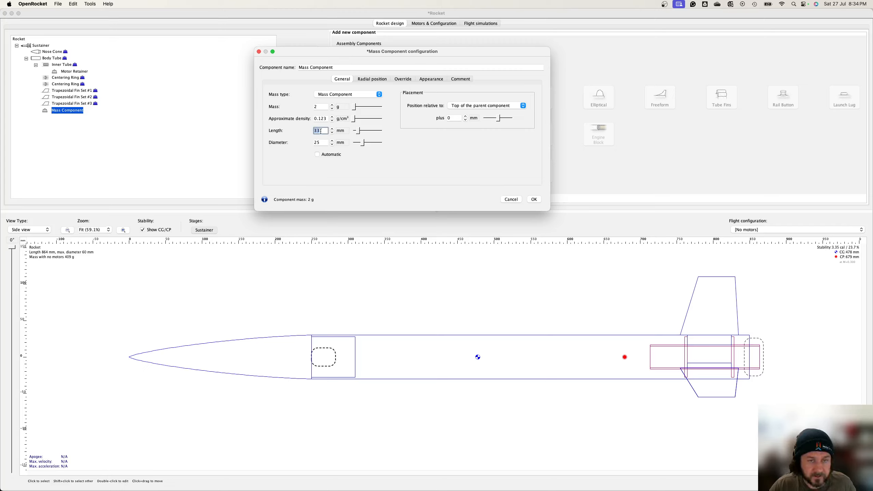
type("25")
key("Tab")
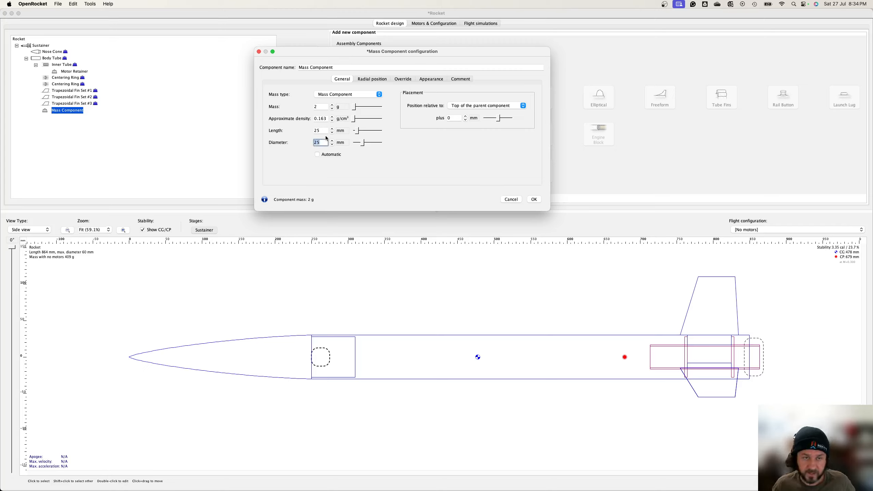
type("10")
key("Tab")
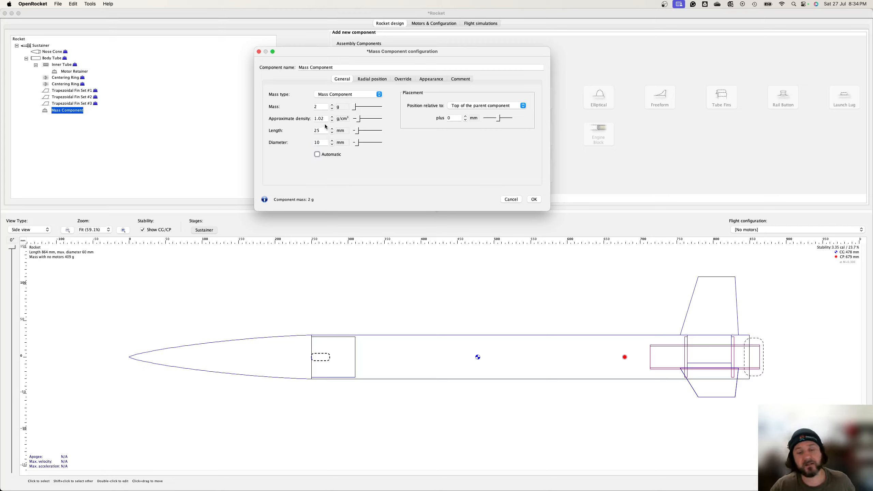
Step: Name the mass component Launch lug and set its radial direction to 180°
left_click(314, 68)
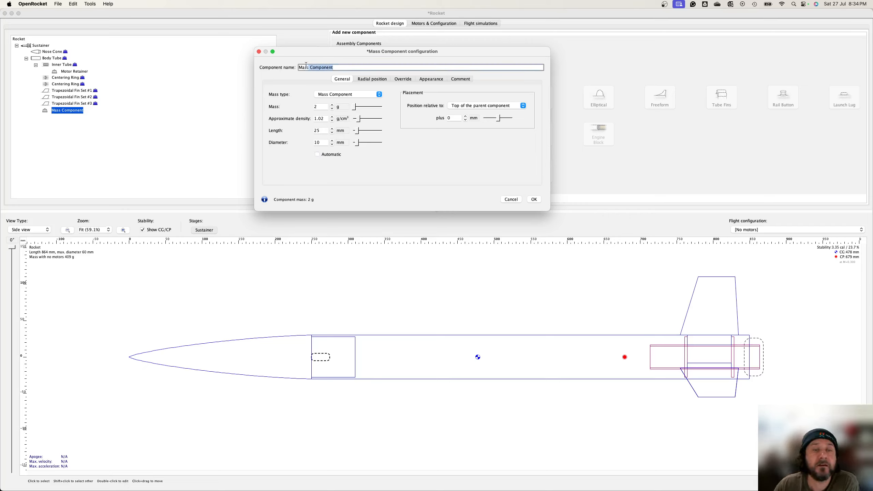
type("Launch lug")
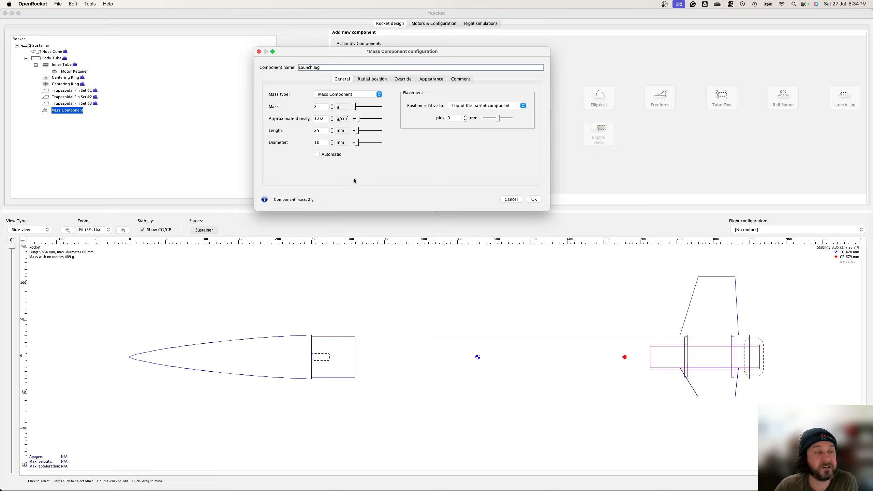
left_click(375, 79)
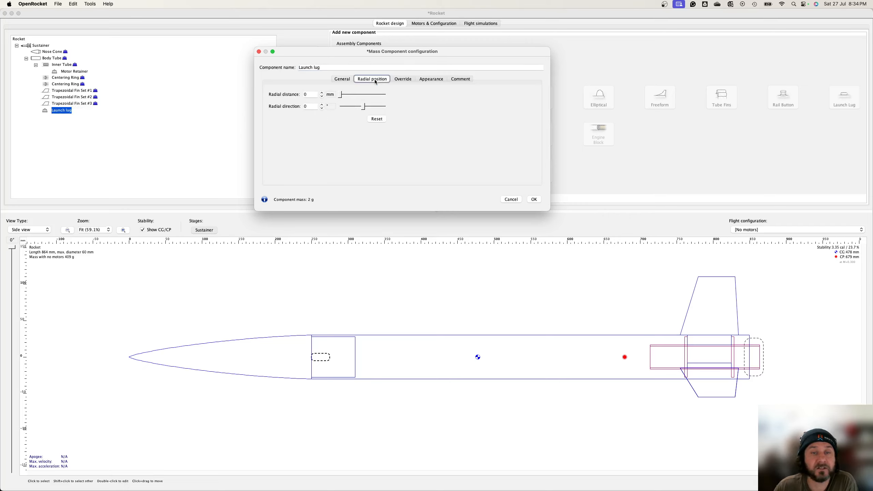
left_click(312, 107)
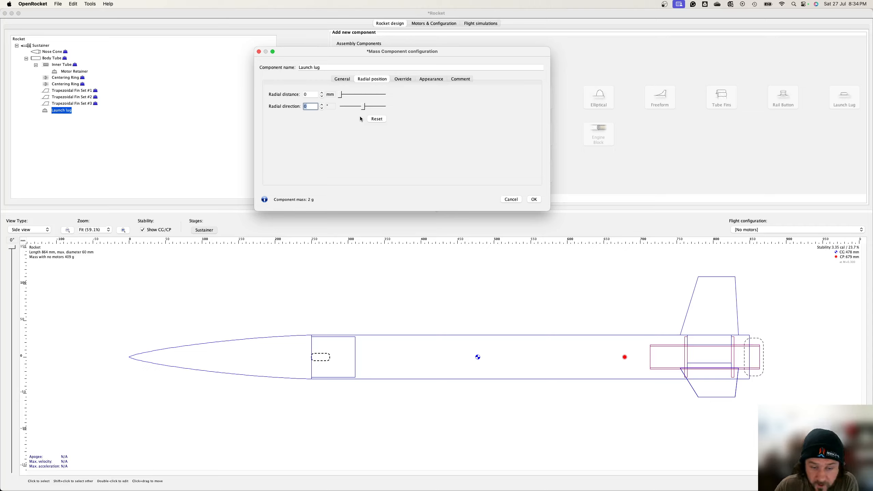
type("180")
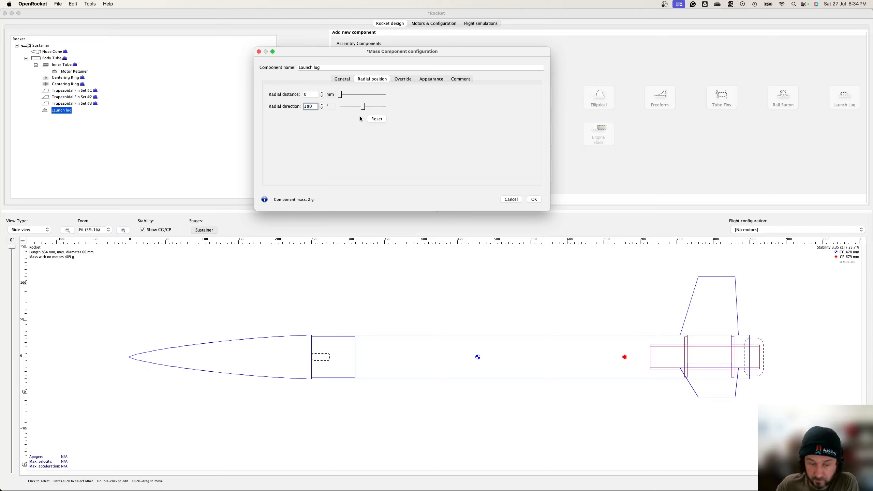
Step: Set the launch lug's radial distance to 35 mm and confirm the configuration
left_click(315, 95)
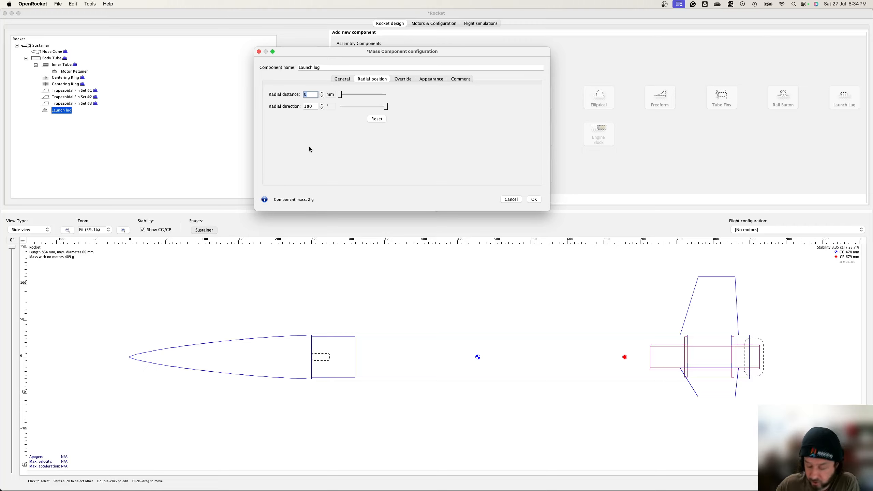
type("60")
key("Tab")
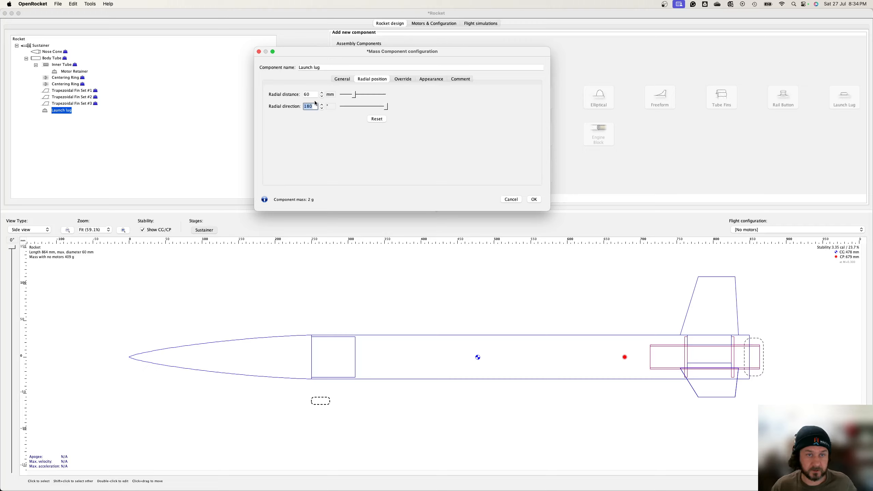
double_click(314, 95)
type("30")
key("Tab")
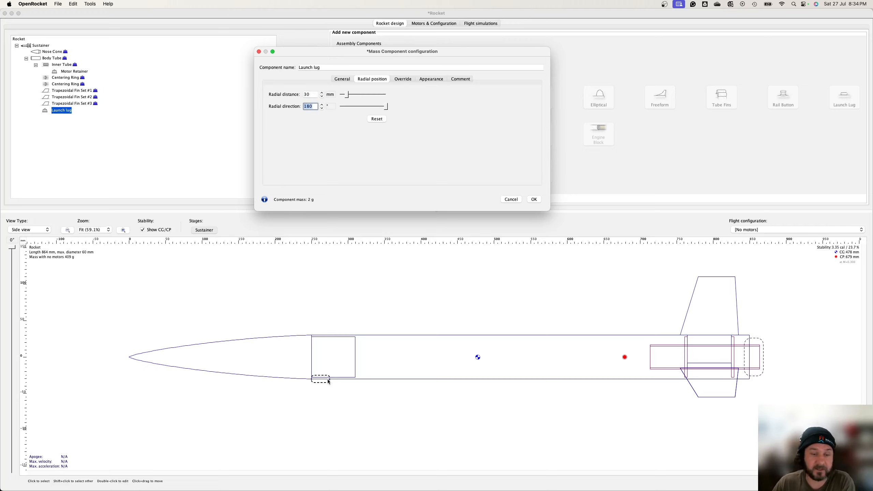
left_click(337, 80)
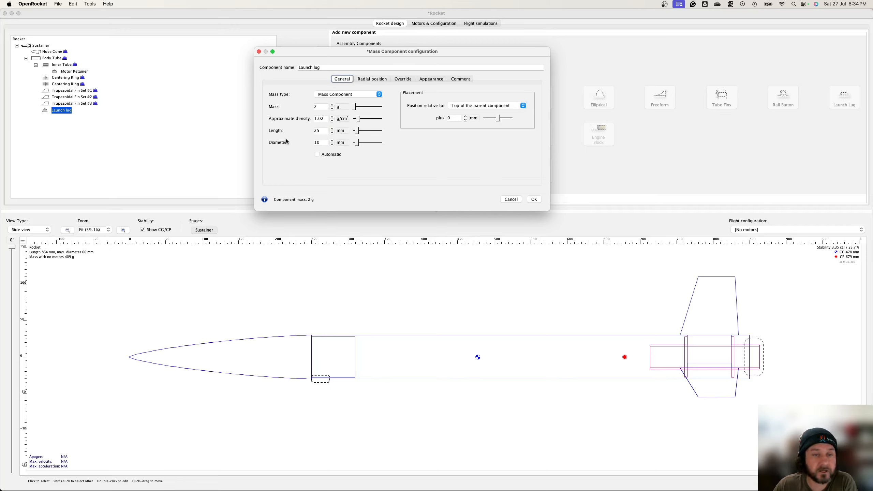
left_click(367, 79)
left_click(315, 93)
type("35")
key("Tab")
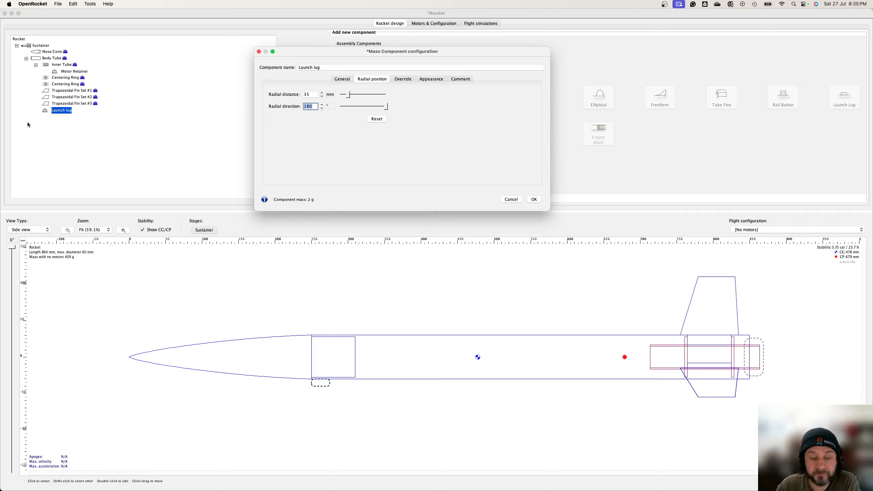
left_click(534, 200)
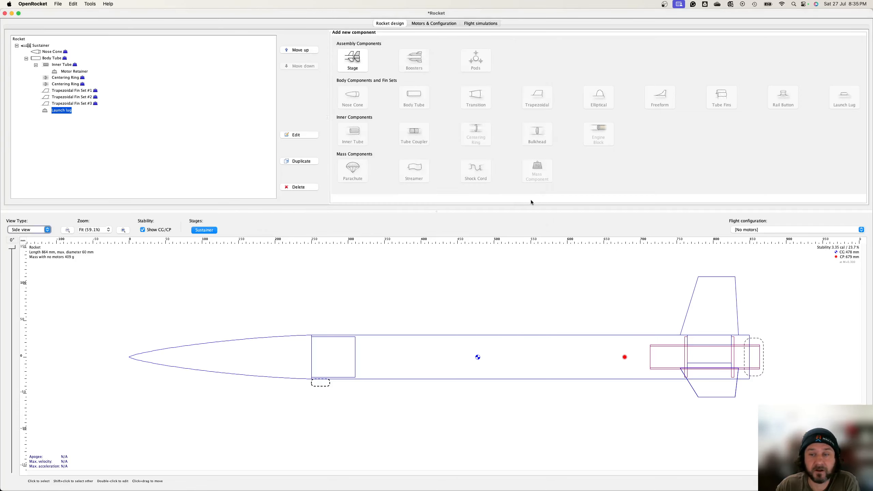
Step: Check the launch lug in back view and switch back to side view
left_click(45, 230)
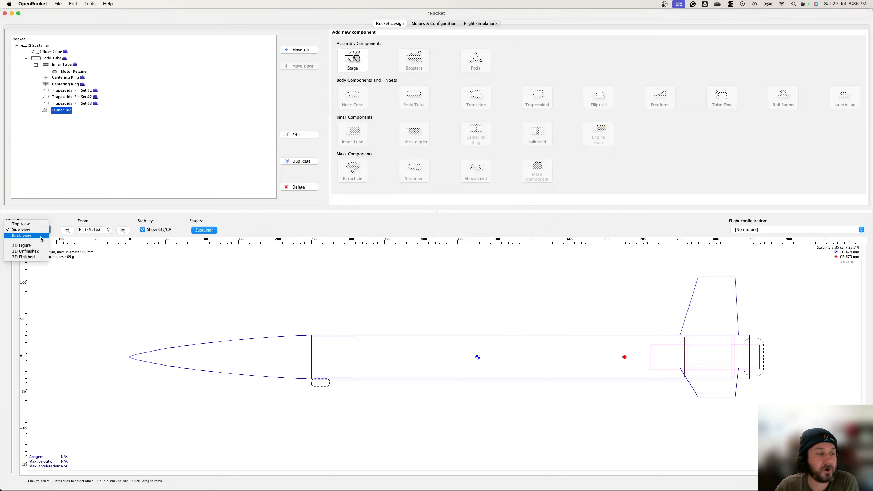
left_click(41, 239)
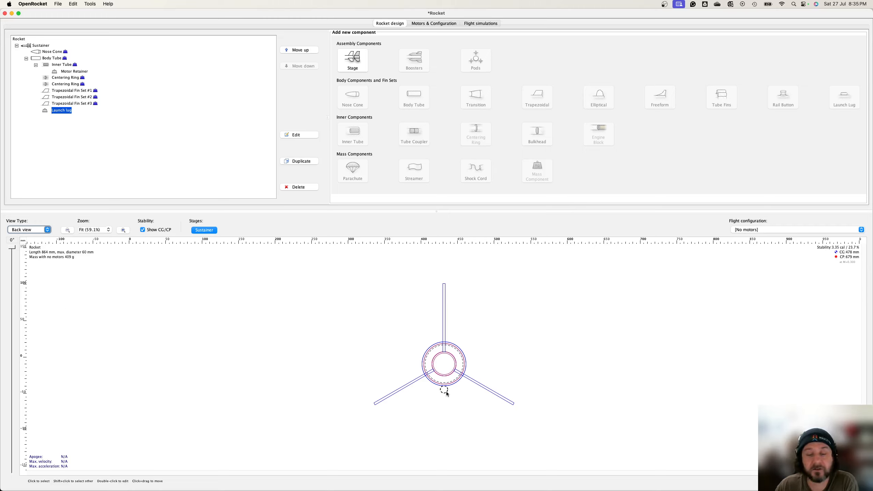
left_click(44, 230)
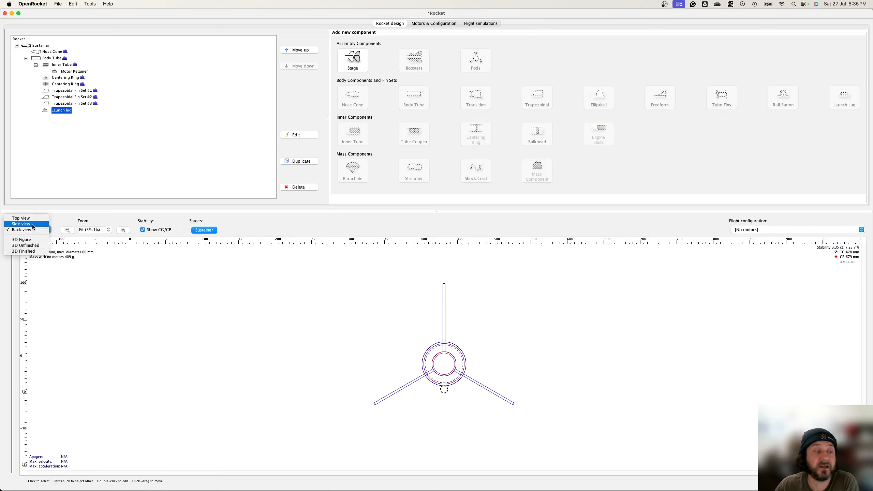
left_click(33, 226)
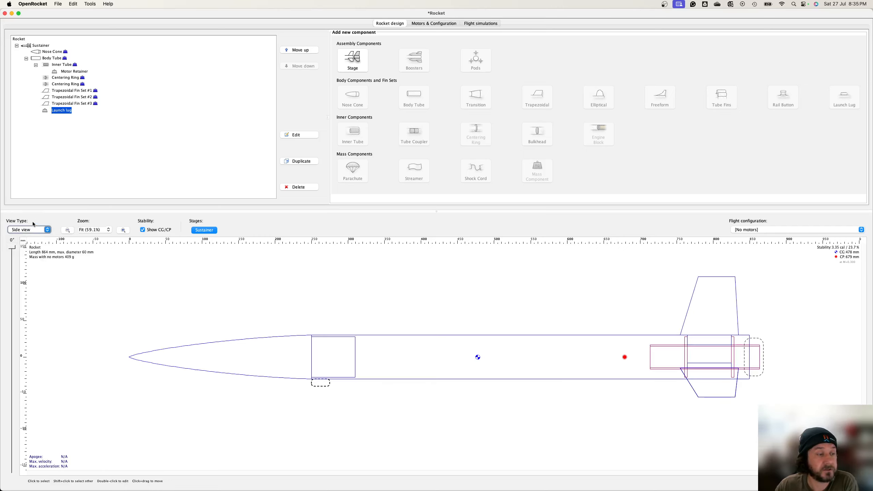
Step: Position the launch lug 220 mm from the top of the body tube
double_click(63, 112)
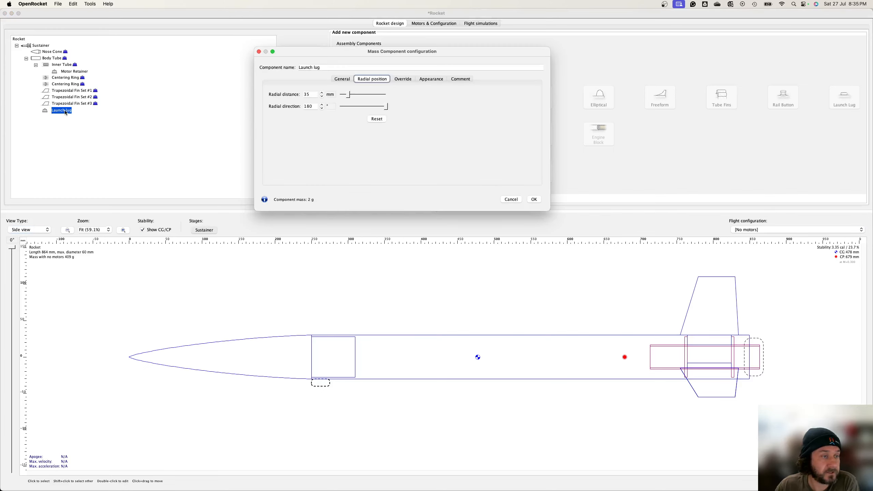
left_click(342, 80)
left_click_drag(498, 120, 504, 120)
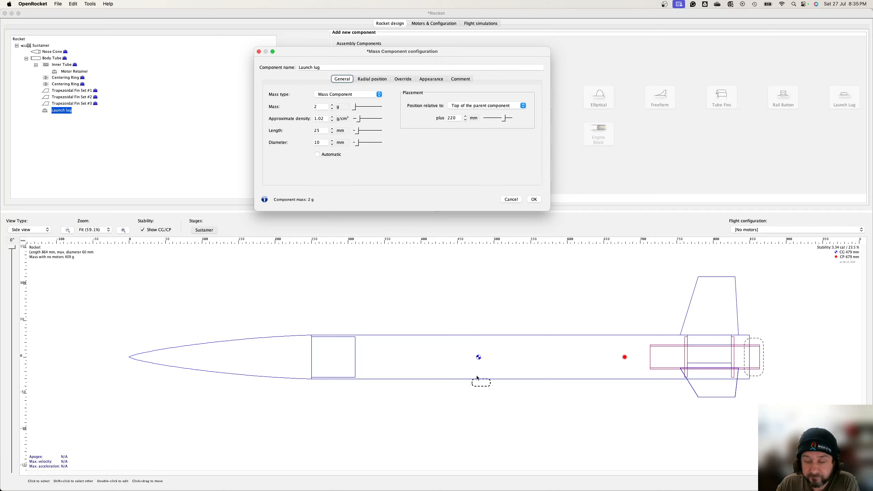
left_click(374, 80)
left_click(402, 80)
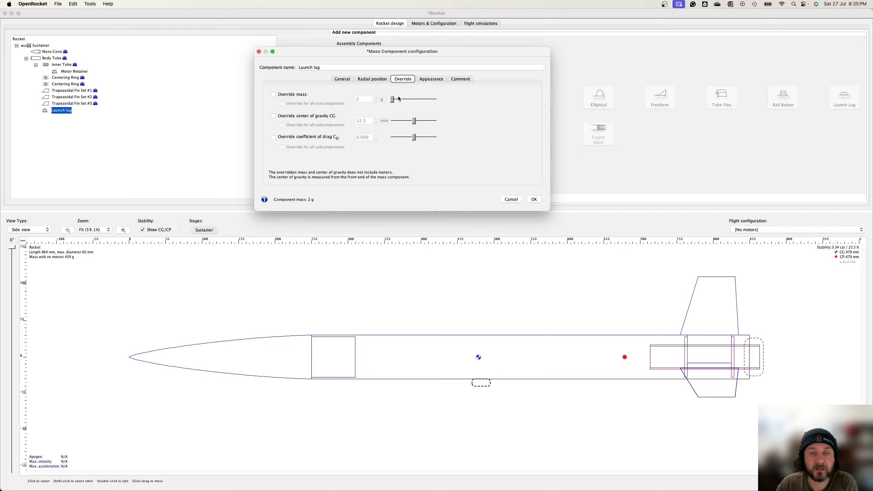
left_click(430, 79)
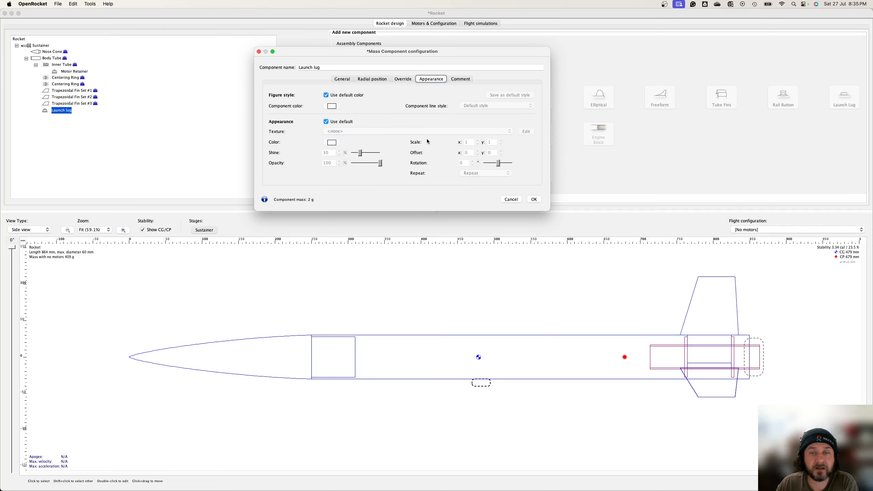
left_click(346, 81)
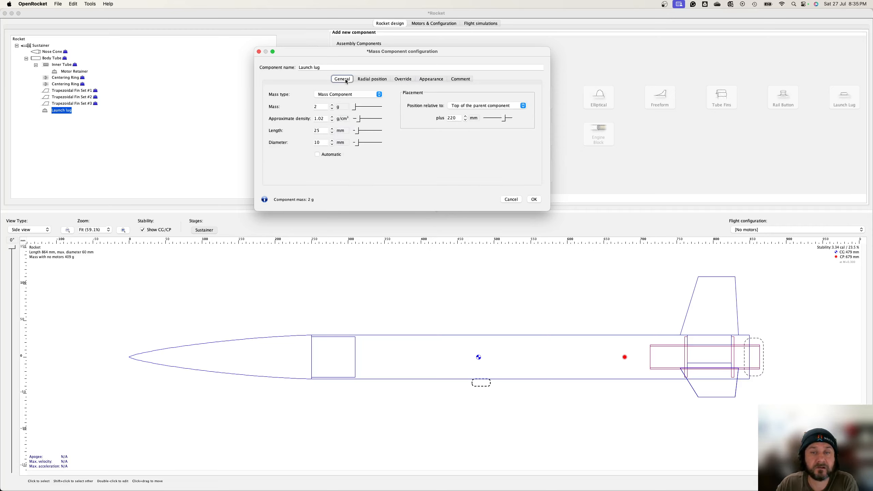
Step: Try radial directions of 0° and then 5° for the launch lug and confirm
left_click(363, 81)
double_click(313, 107)
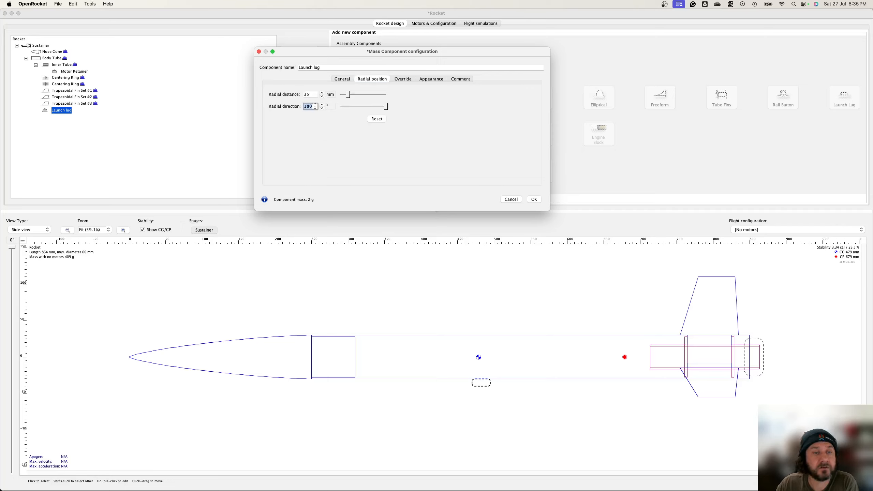
type("0")
key("Tab")
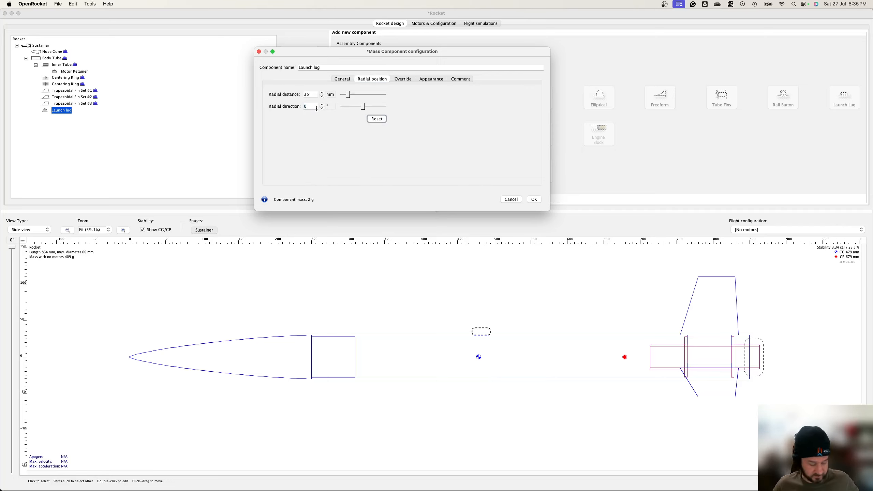
left_click(308, 106)
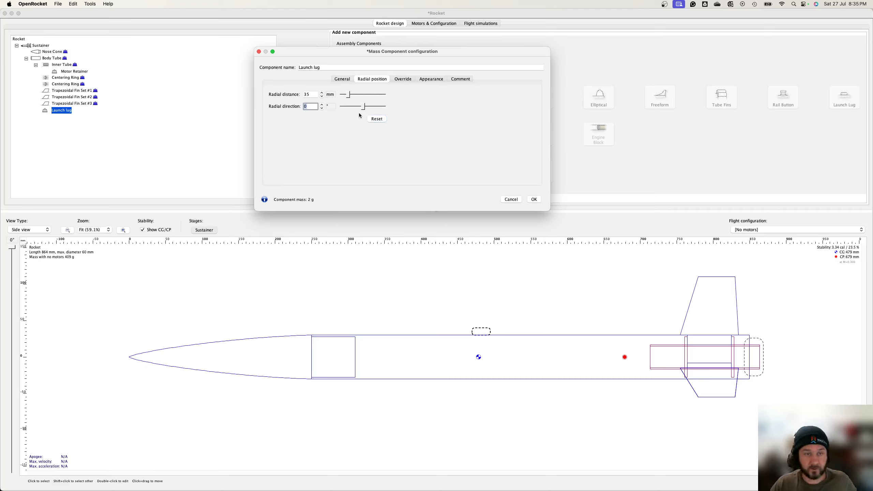
type("5")
key("Tab")
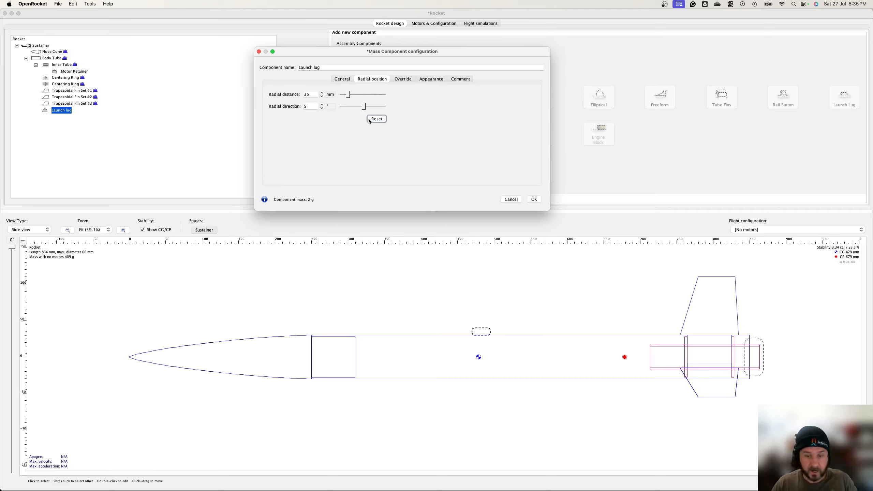
left_click(535, 201)
Step: Switch to back view and set the launch lug's radial direction to 180°, then confirm
left_click(32, 229)
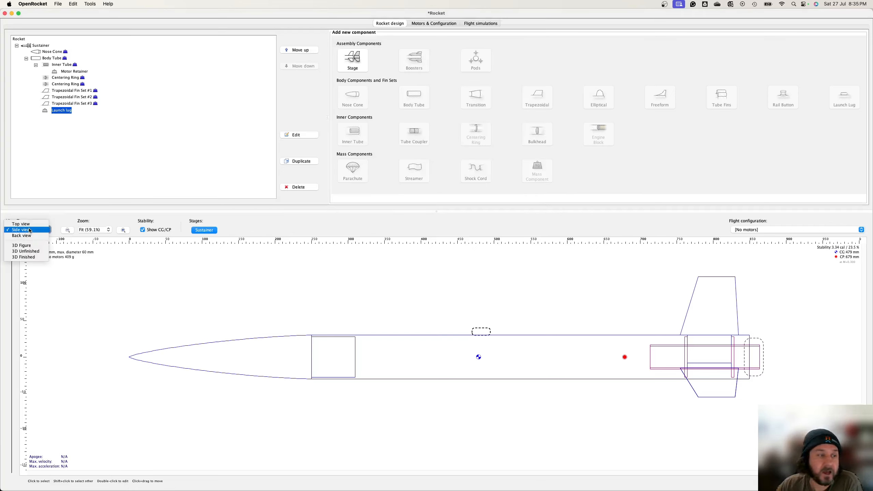
left_click(39, 237)
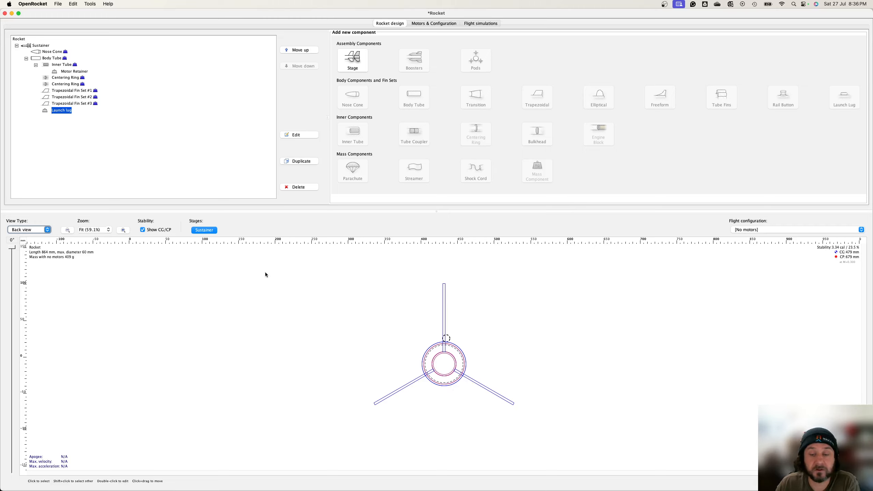
double_click(65, 111)
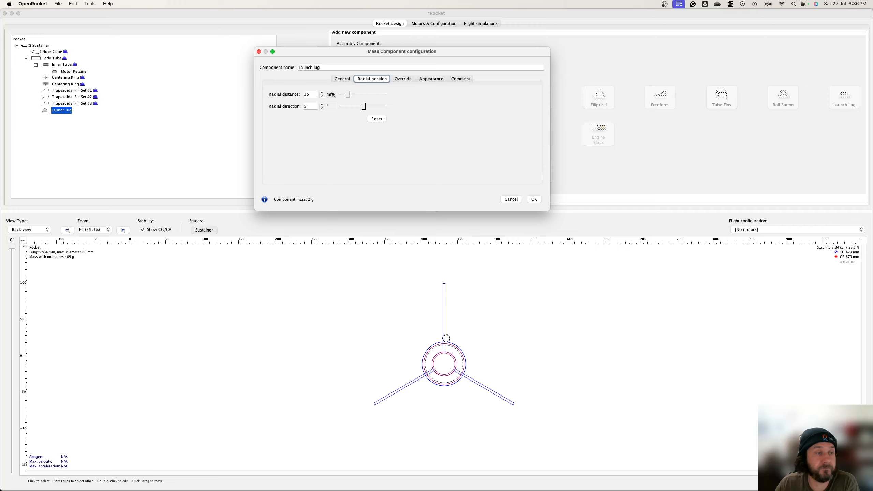
double_click(311, 107)
type("18")
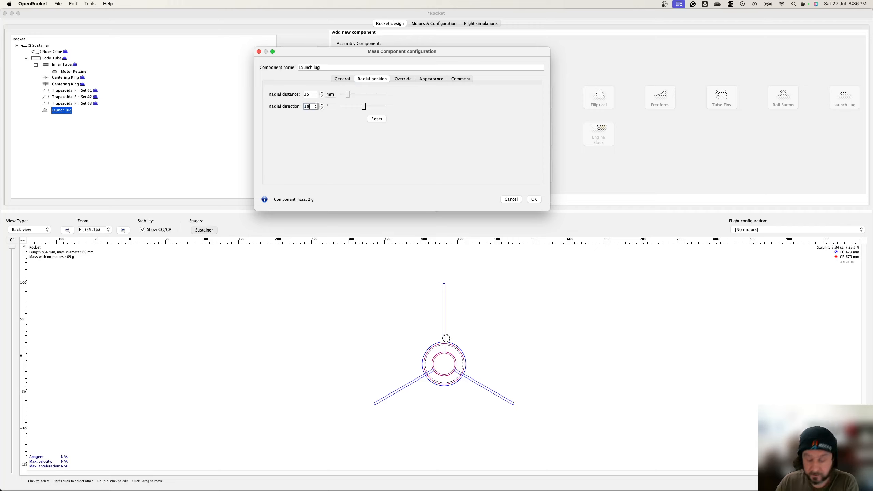
type("0")
key("Tab")
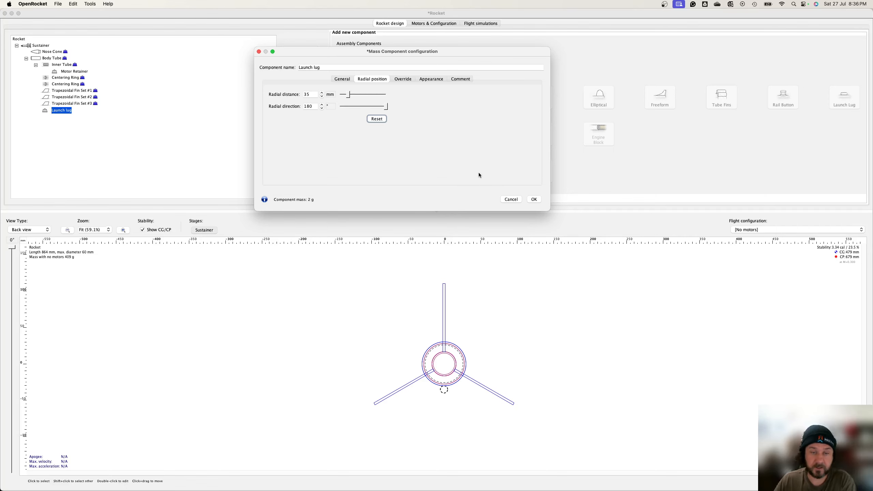
left_click(536, 200)
Step: Return to side view and duplicate the launch lug
left_click(42, 230)
left_click(42, 226)
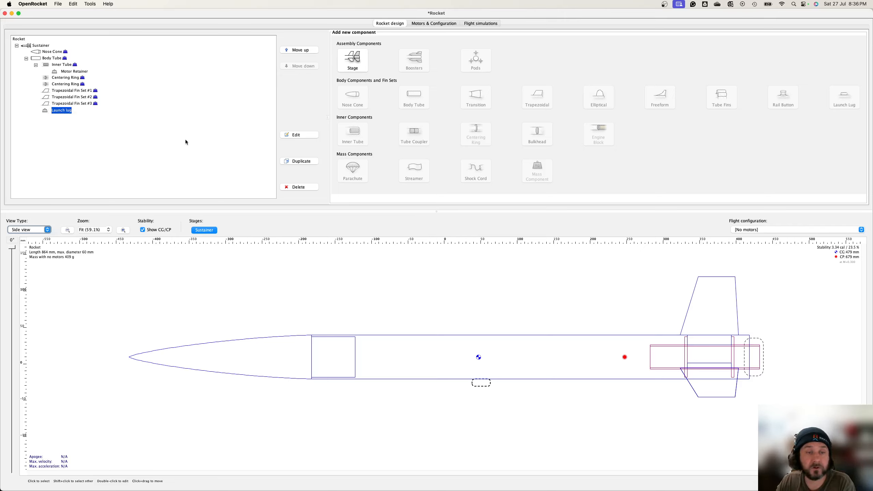
left_click(291, 161)
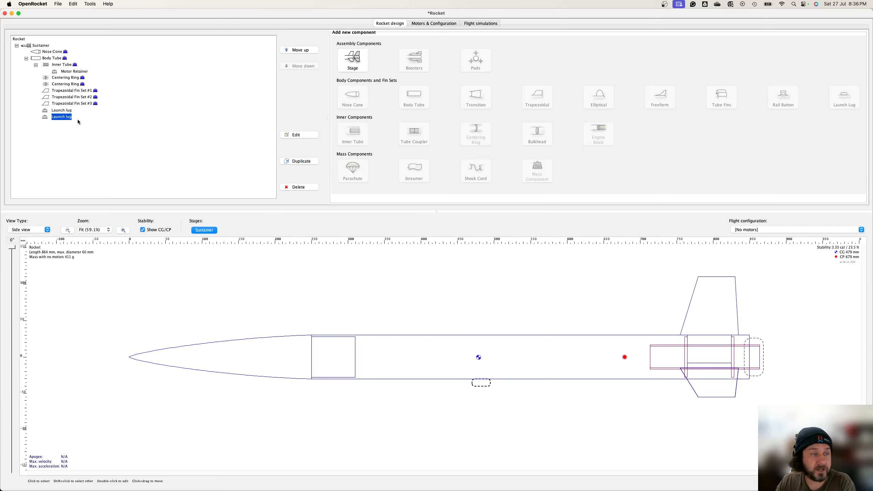
Step: Position the duplicated launch lug 560 mm from the top of the body tube and confirm
double_click(59, 119)
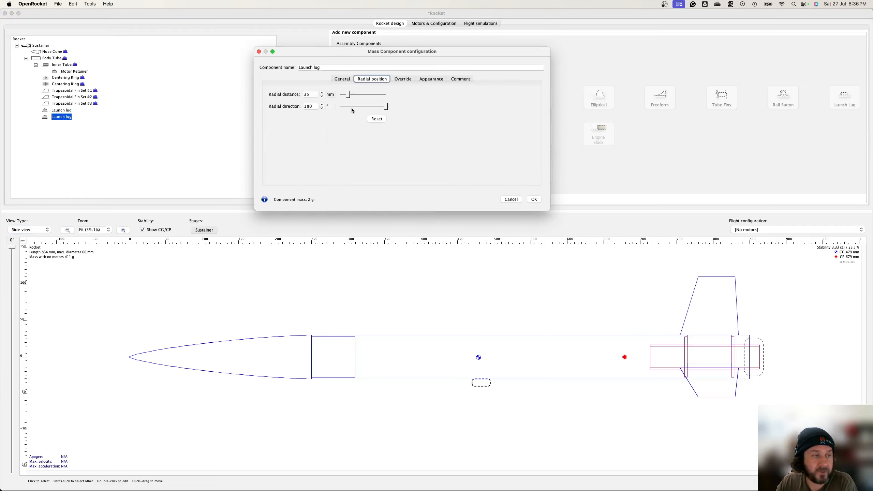
left_click(343, 80)
left_click_drag(504, 117, 513, 119)
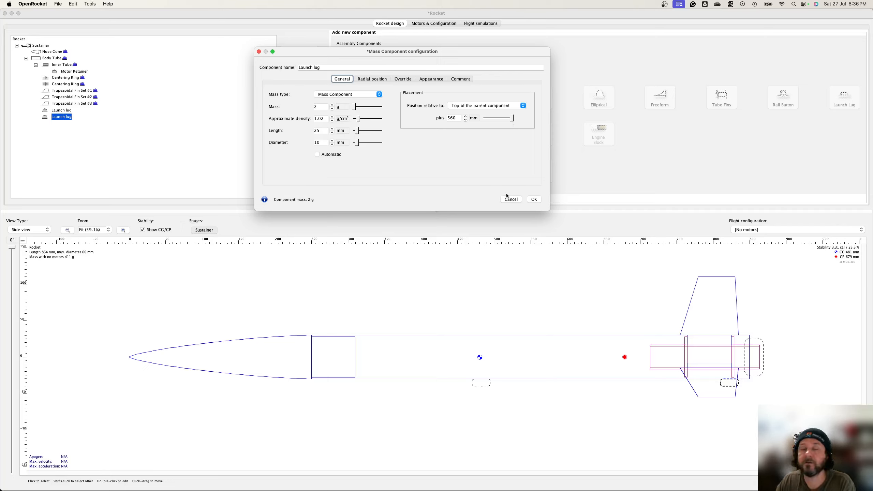
left_click(531, 198)
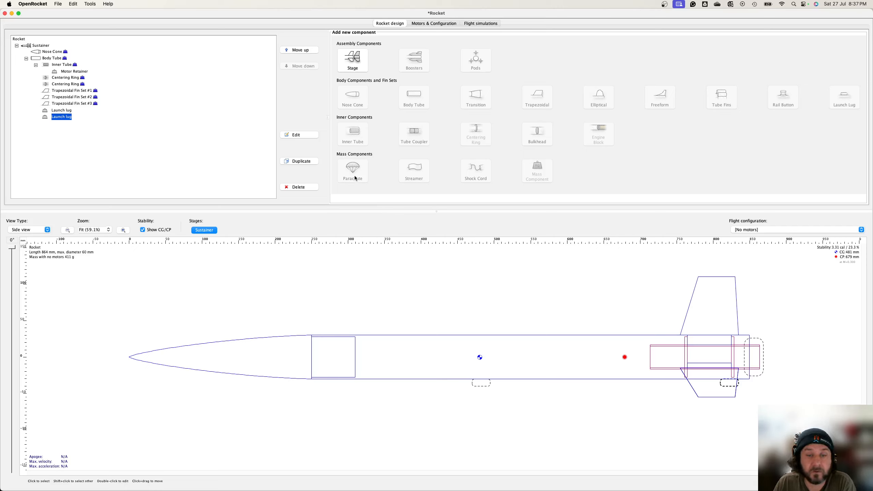
Step: Add a parachute to the body tube and set its canopy diameter to 18 in
left_click(57, 58)
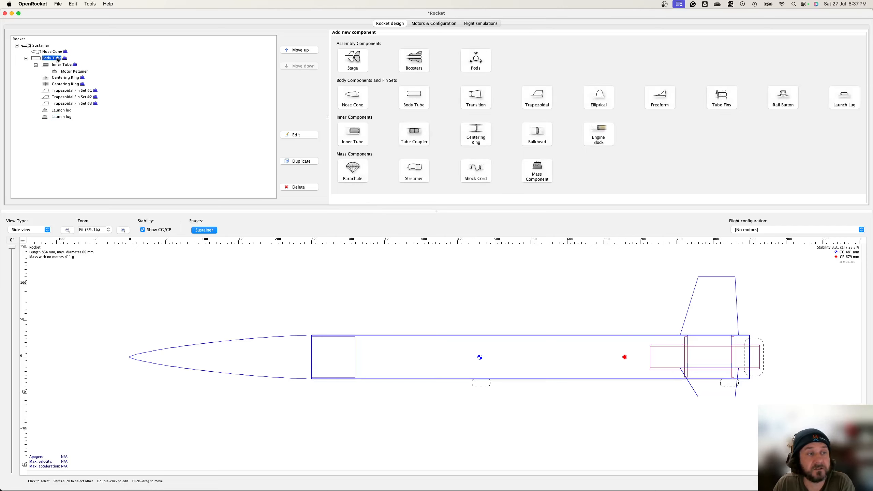
left_click(358, 170)
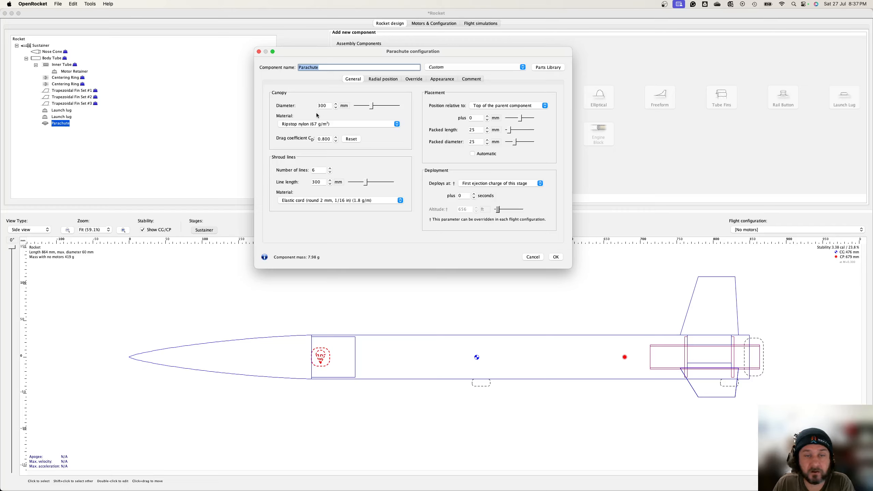
left_click(345, 106)
left_click(370, 124)
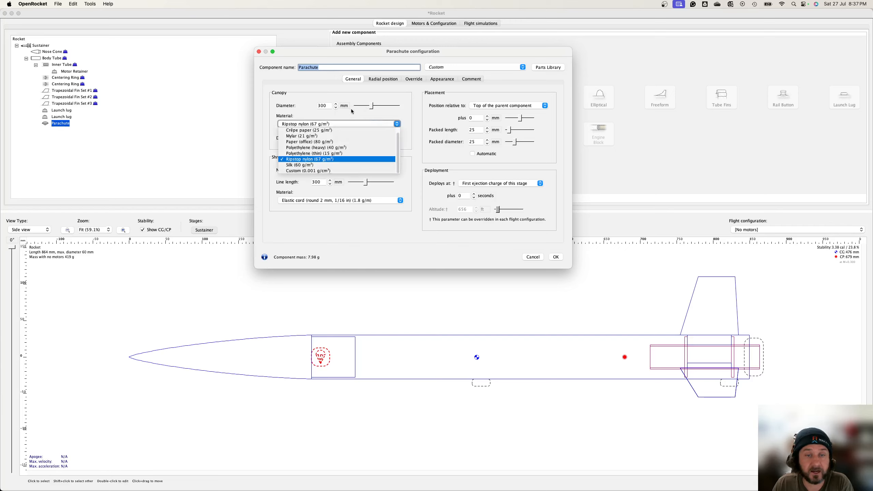
left_click(345, 111)
left_click(345, 106)
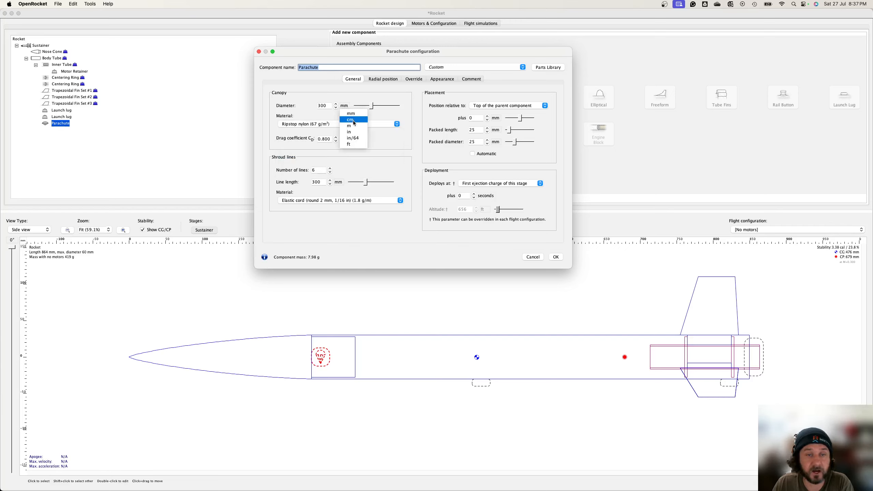
left_click(350, 131)
left_click(332, 106)
type("18")
key("Tab")
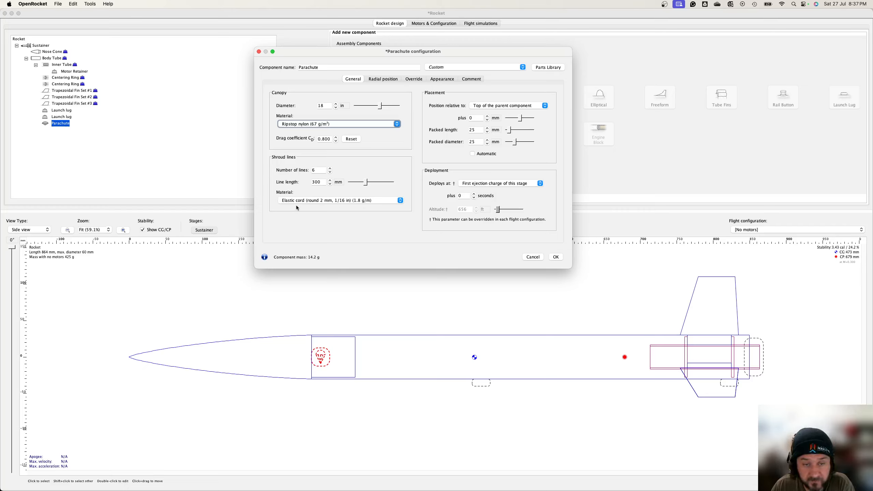
Step: Set the parachute's shroud line material to Braided nylon (2 mm, 1/16 in)
left_click(286, 202)
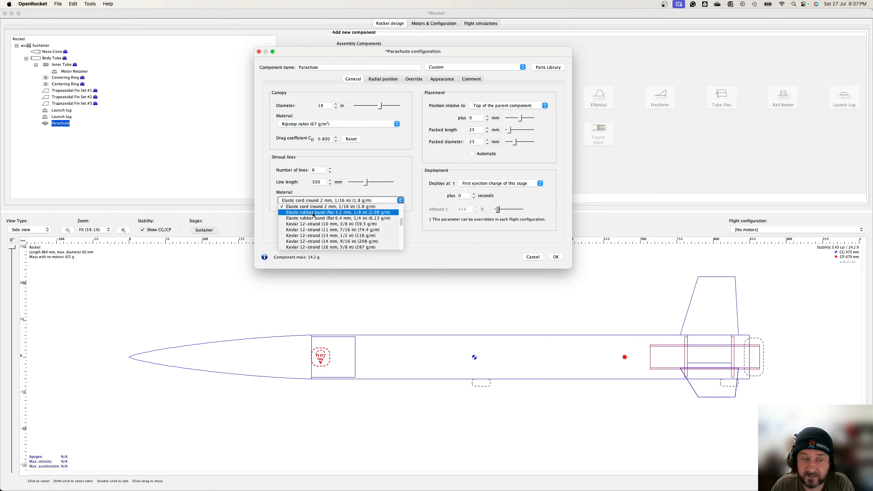
scroll(318, 217, "up", 3)
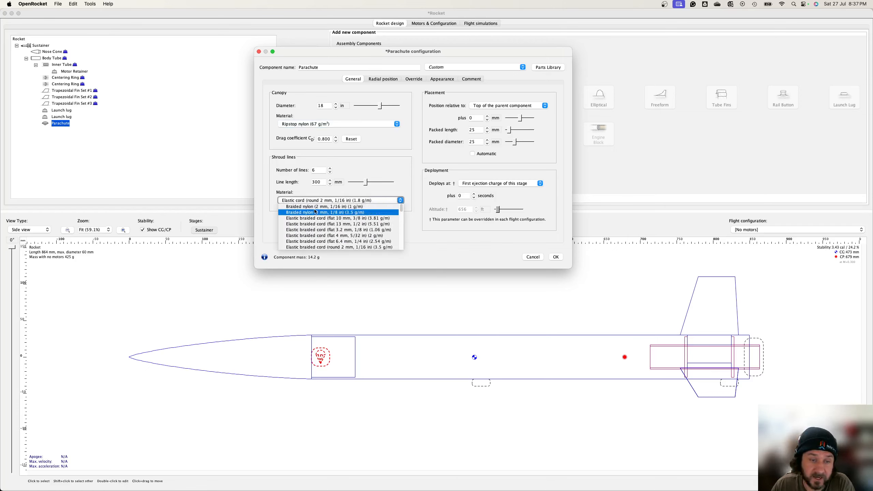
left_click(308, 207)
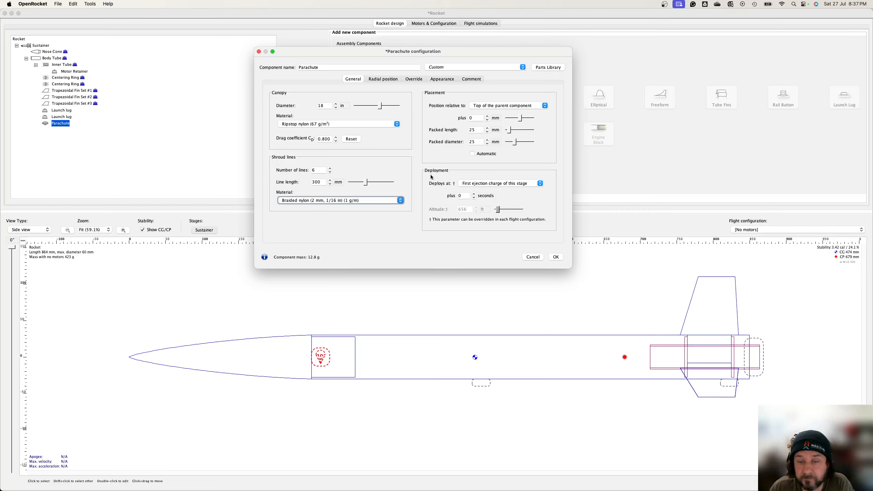
Step: Set the parachute's packed length to about 81 mm and packed diameter to about 40 mm
left_click(487, 186)
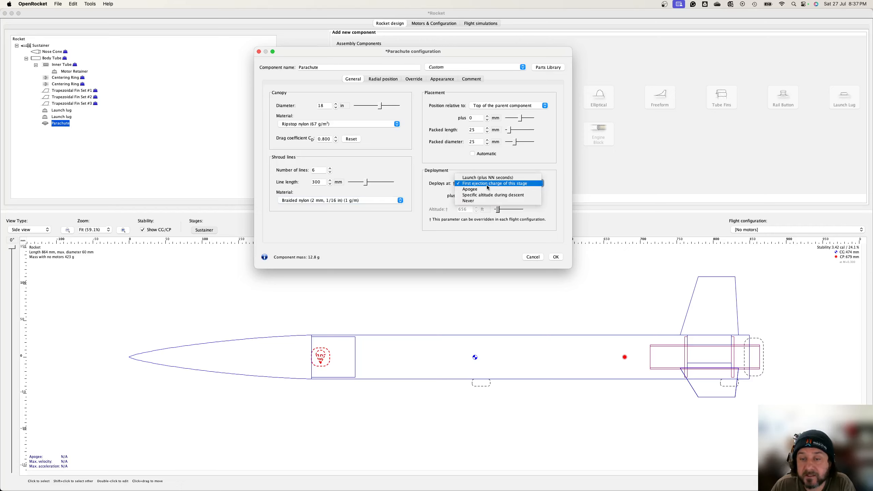
left_click(487, 185)
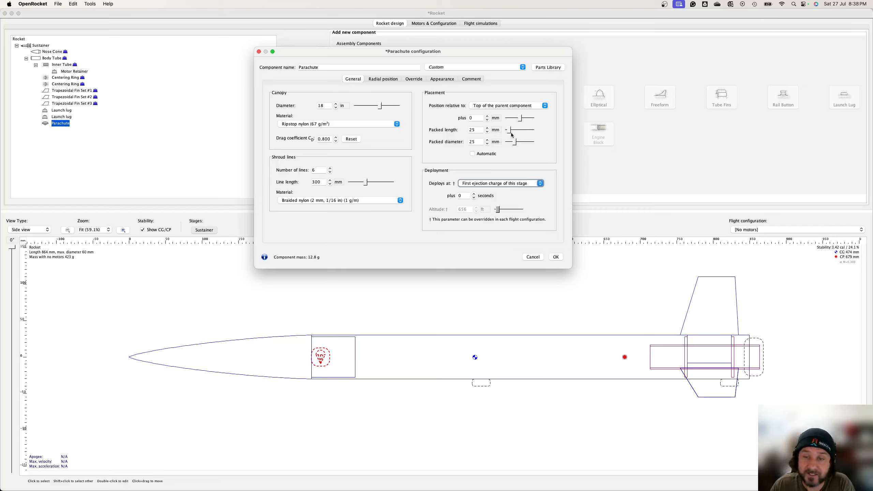
mouse_move(510, 130)
left_mouse_down()
mouse_move(522, 144)
mouse_move(515, 130)
left_mouse_up()
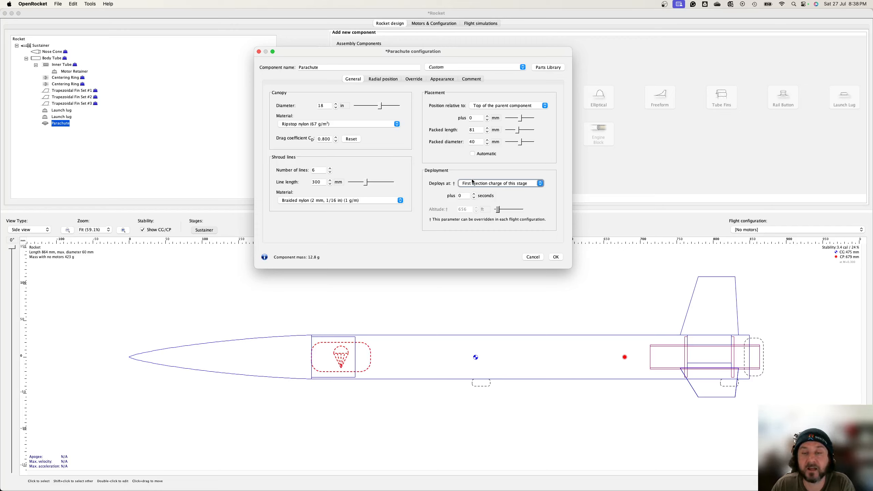
Step: Override the parachute's mass to 10 g and position it about 70 mm from the top of the body tube
left_click(417, 80)
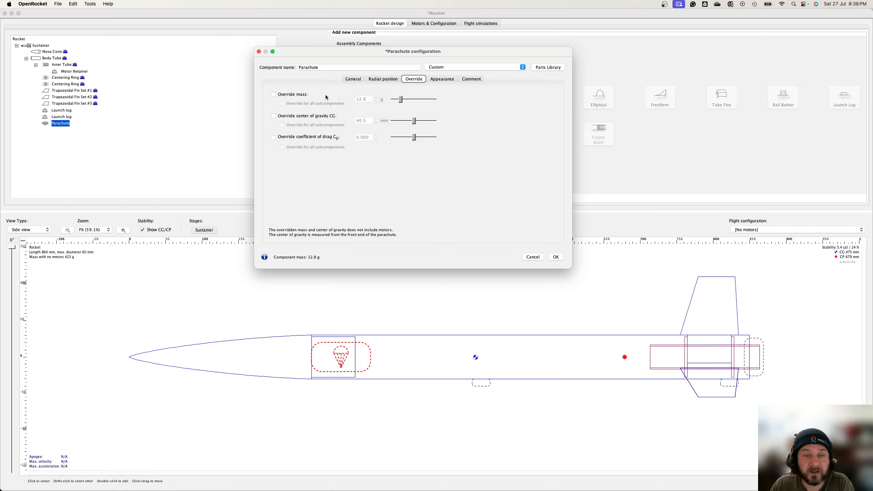
left_click(300, 94)
left_click(369, 100)
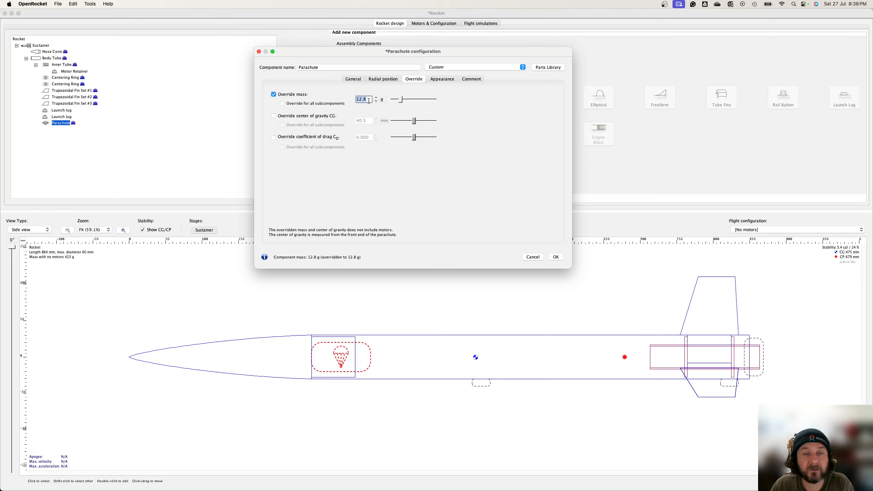
type("10")
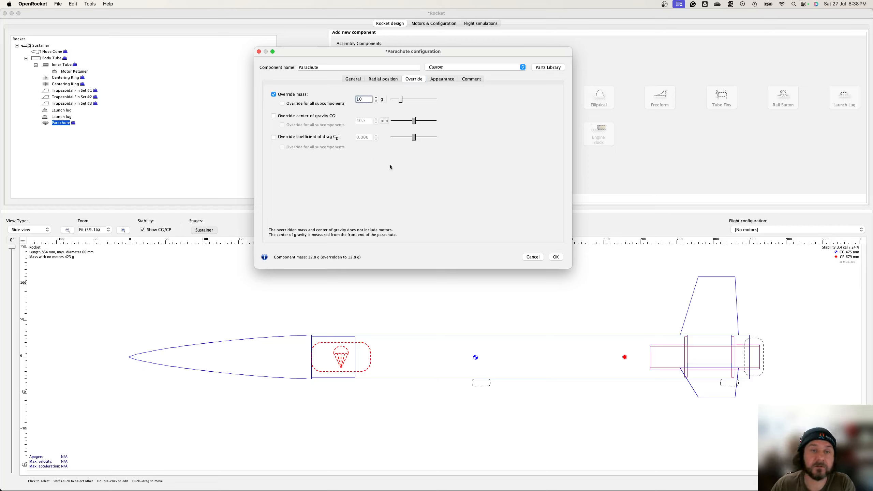
left_click(356, 79)
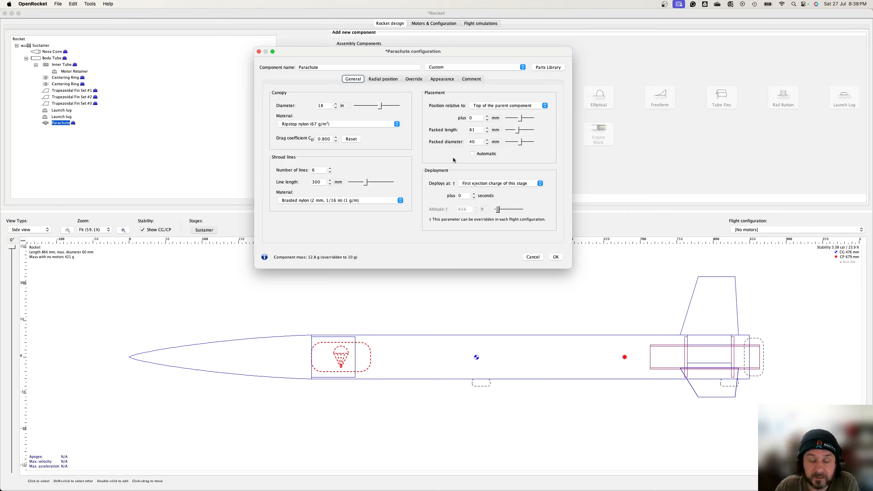
left_click_drag(518, 121, 521, 120)
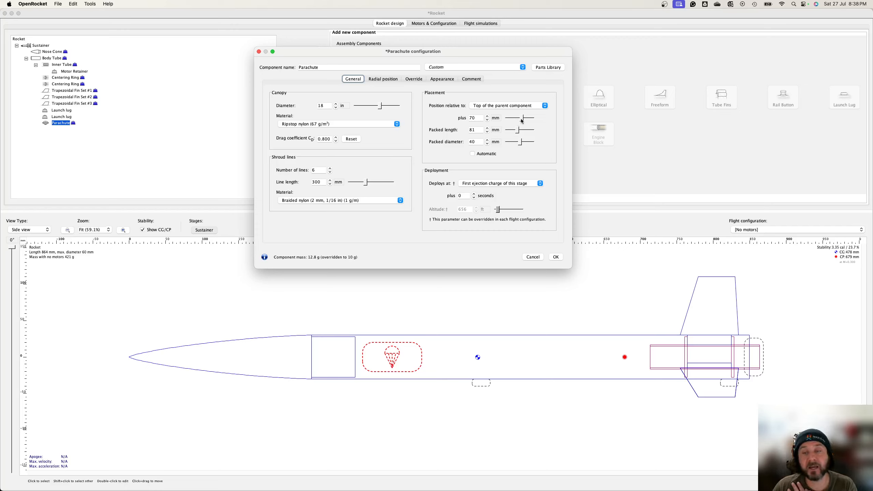
Step: Move the parachute to about 360 mm from the top of the body tube and close its configuration
left_click_drag(523, 119, 529, 121)
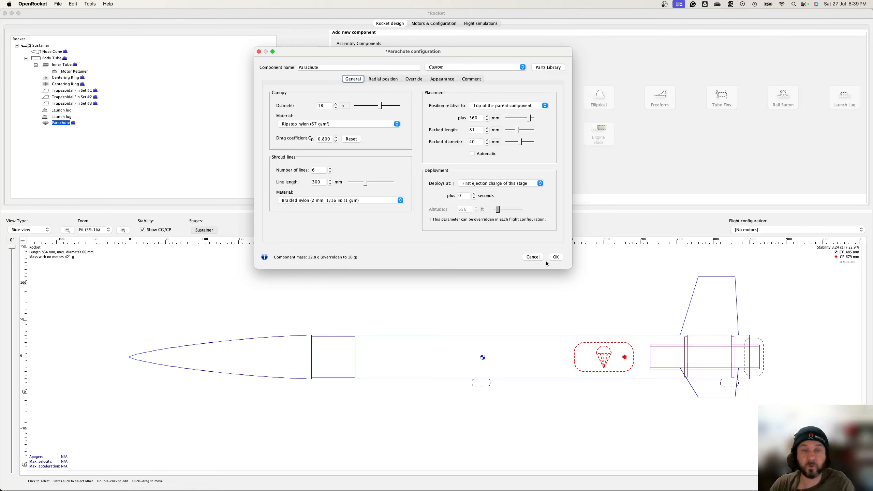
left_click(555, 257)
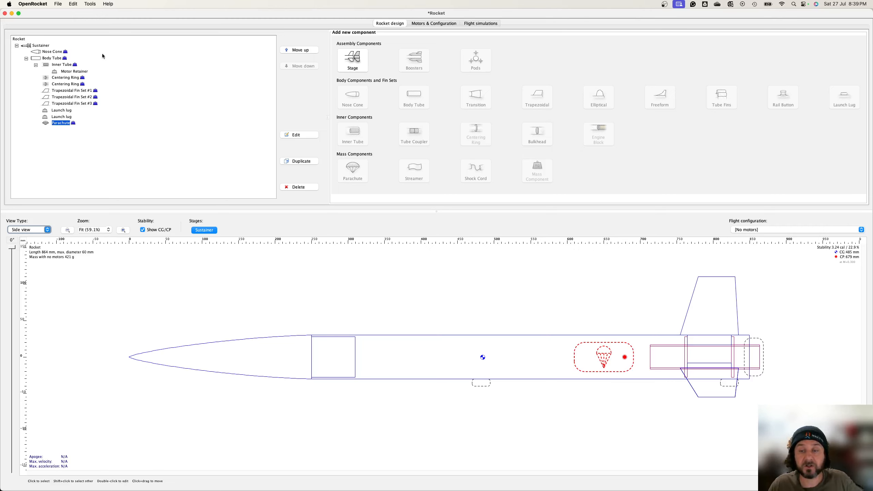
Step: Add a mass component to the body tube, placed about 350 mm from its top and sized about 95 mm long and 48 mm wide
left_click(44, 59)
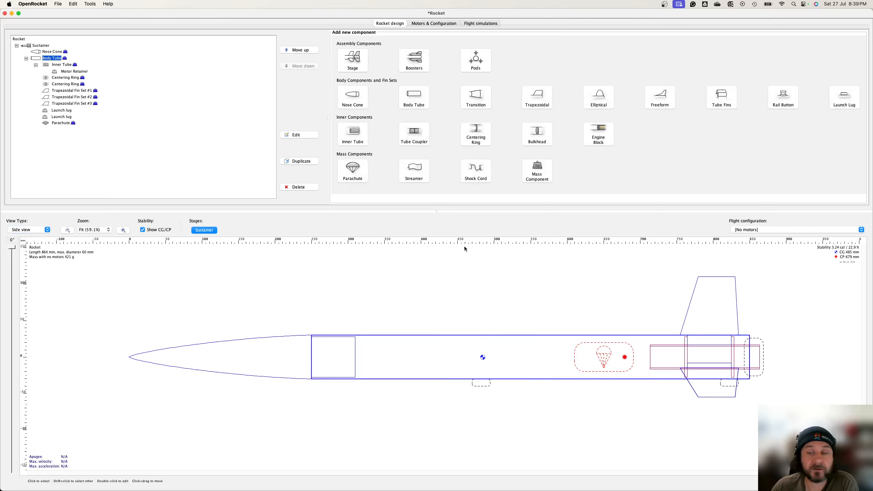
left_click(537, 171)
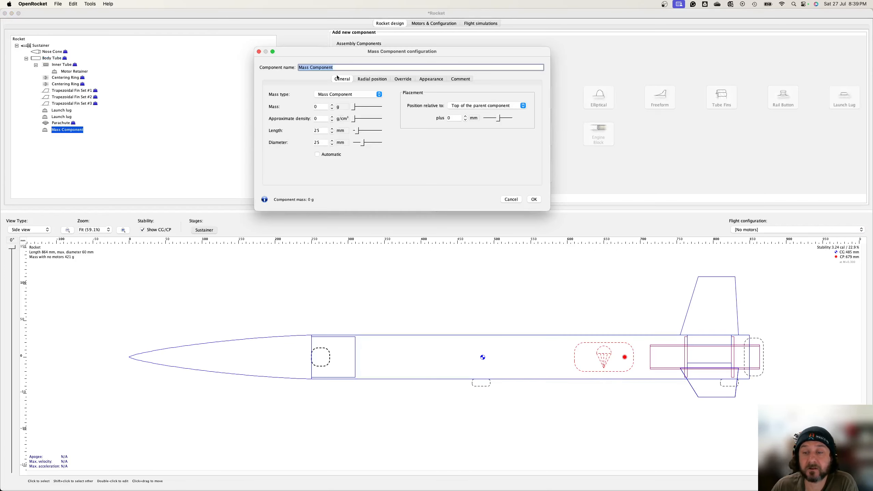
type("Nomex")
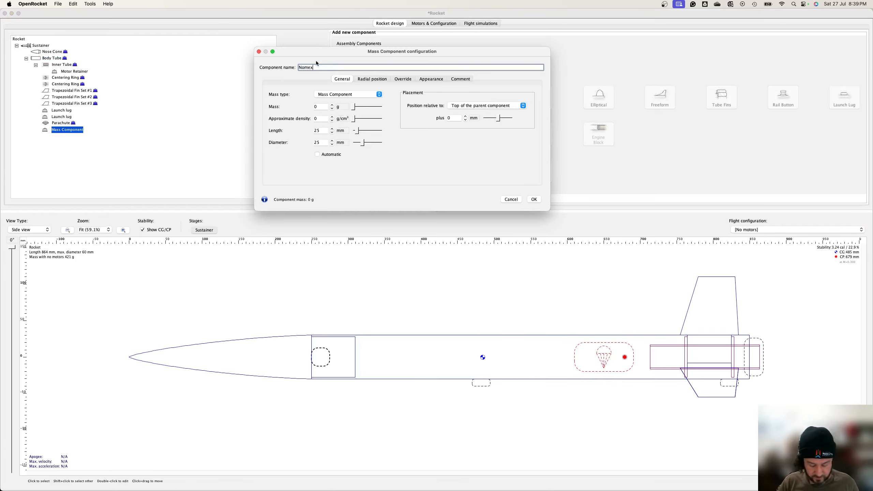
type(" cloth")
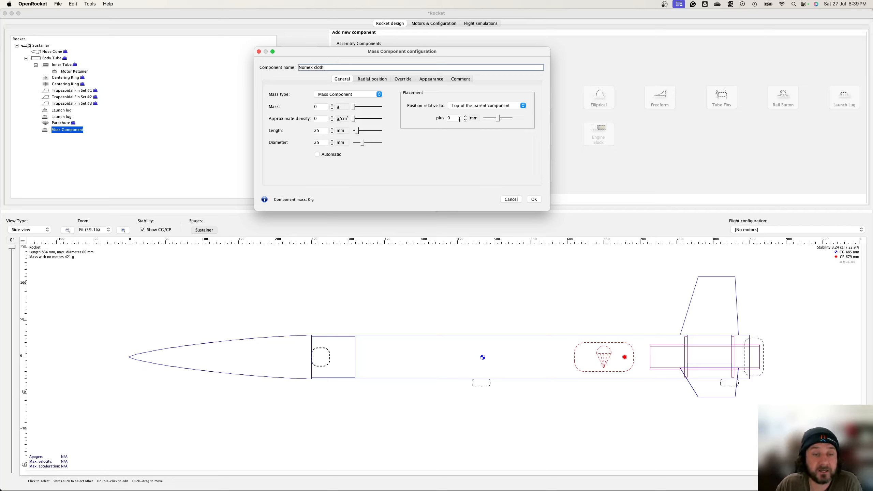
left_click_drag(489, 120, 507, 119)
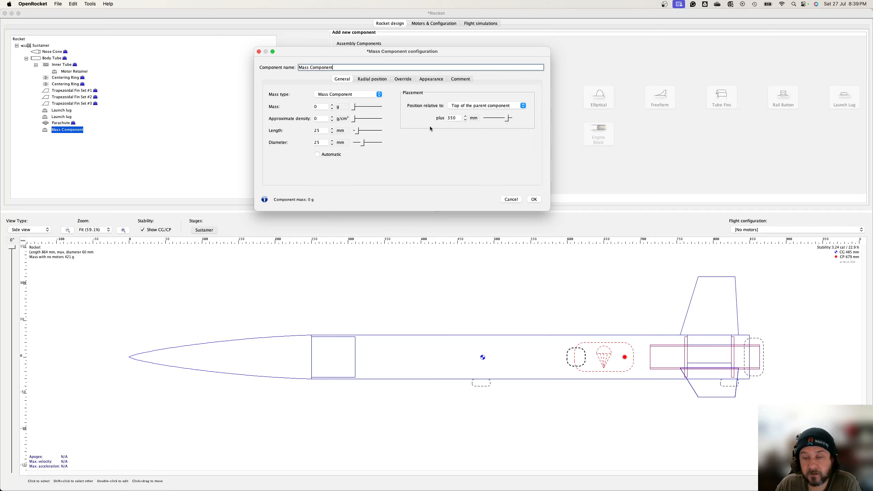
mouse_move(356, 132)
left_mouse_down()
mouse_move(369, 133)
mouse_move(370, 146)
left_mouse_up()
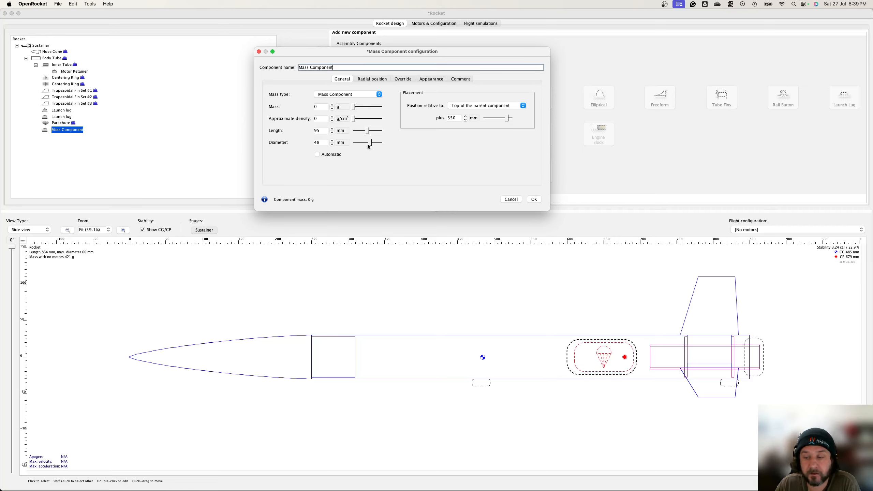
Step: Set the mass component's position to 355 mm and its length to 90 mm
left_click(456, 119)
left_click(458, 118)
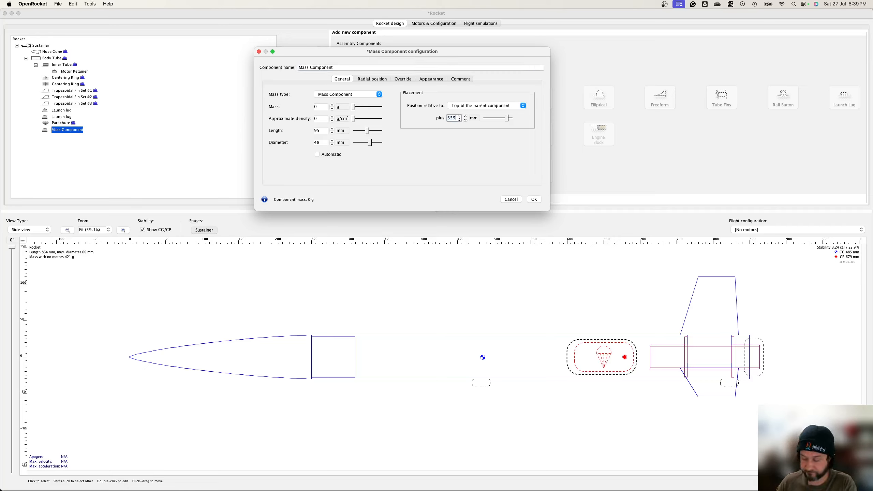
key("Tab")
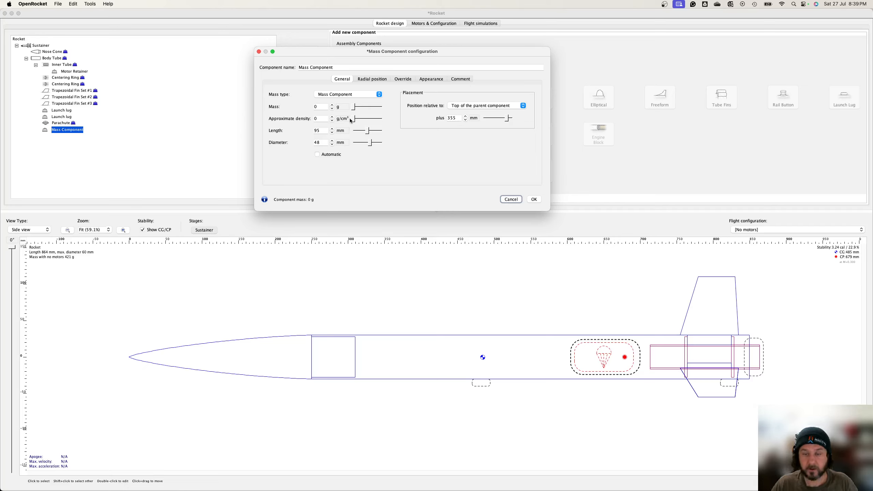
left_click(324, 131)
type("90")
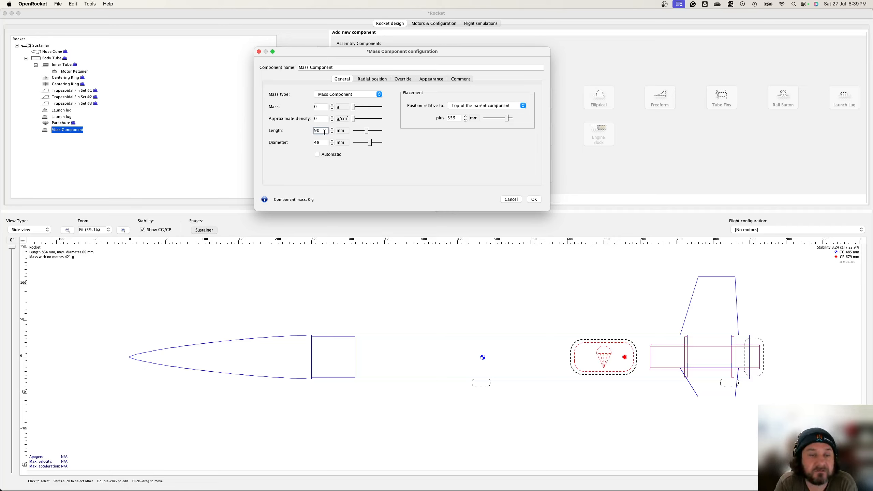
Step: Turn on the mass override for the mass component and set its mass to 10 g
left_click(374, 80)
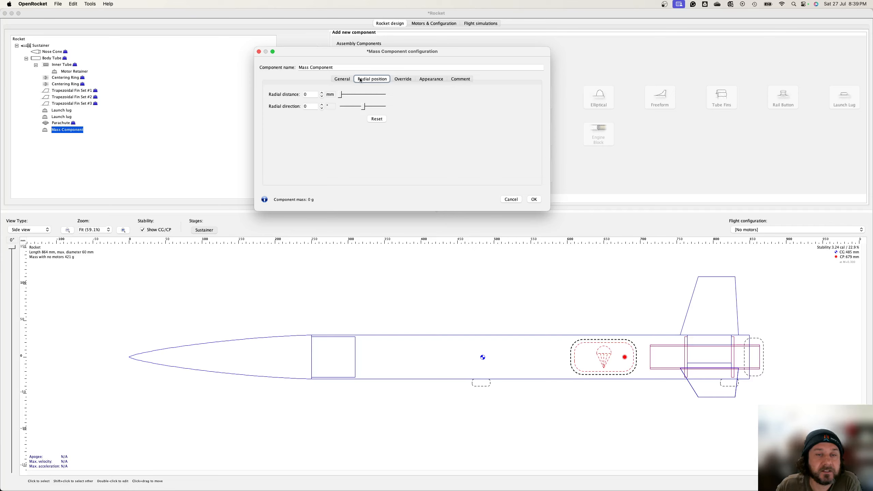
left_click(403, 79)
left_click(297, 94)
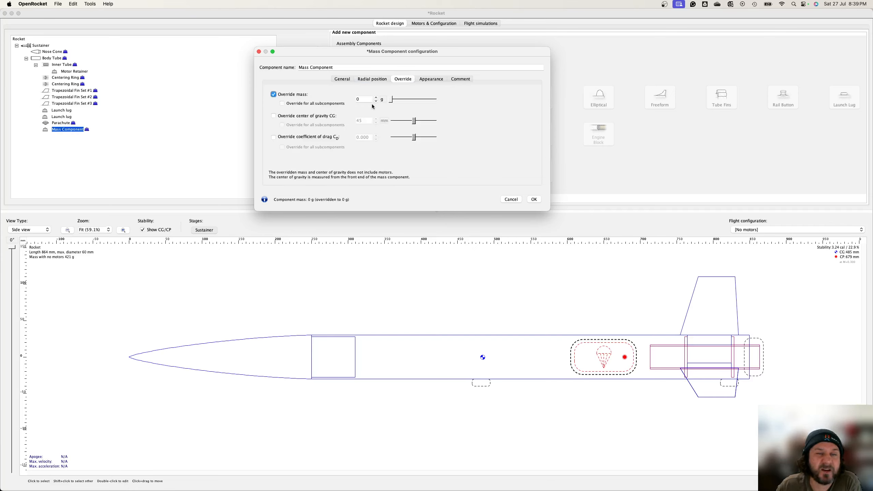
left_click(343, 80)
key("Tab")
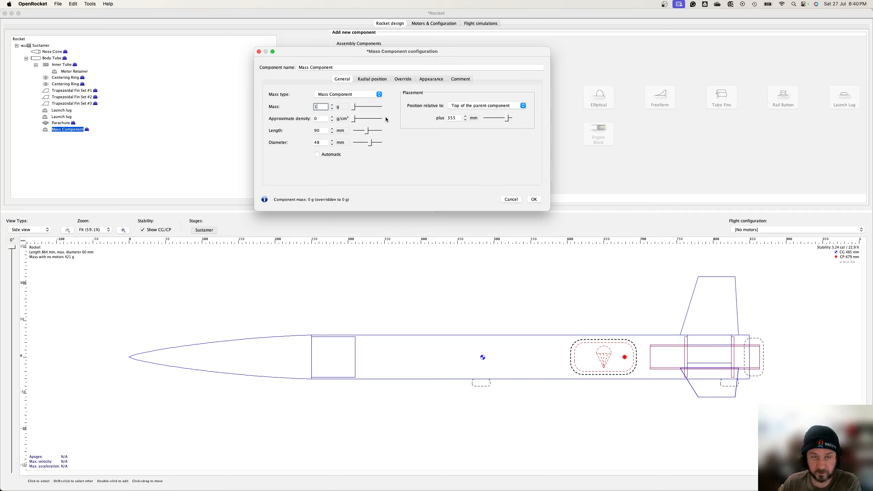
Step: Rename the mass component to "Nomex Cloth" and confirm the configuration
left_click(353, 67)
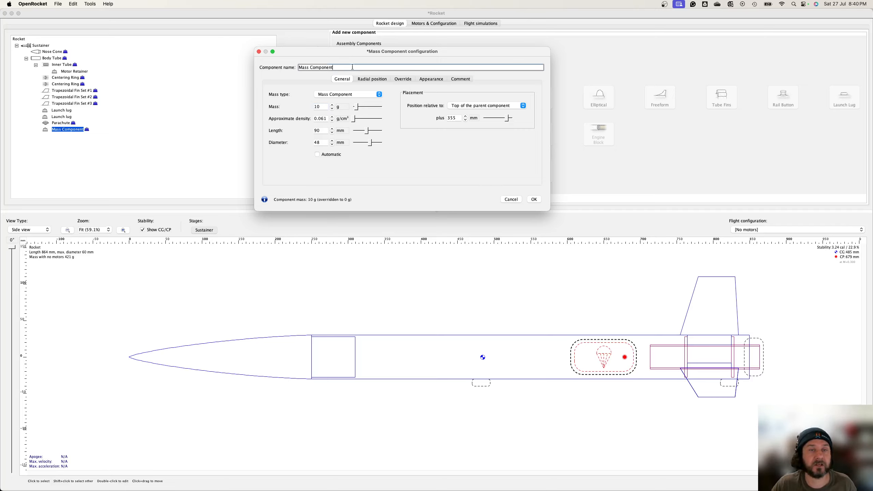
key("super+a")
type("No")
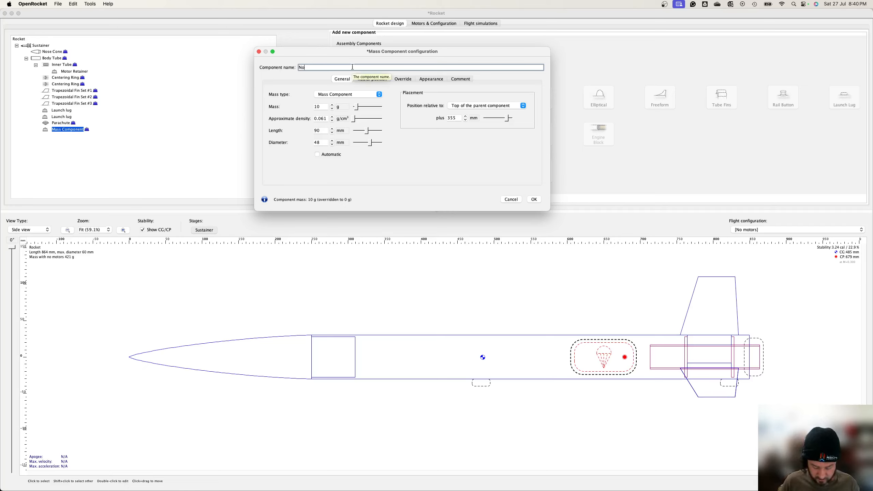
type("mex Cloth")
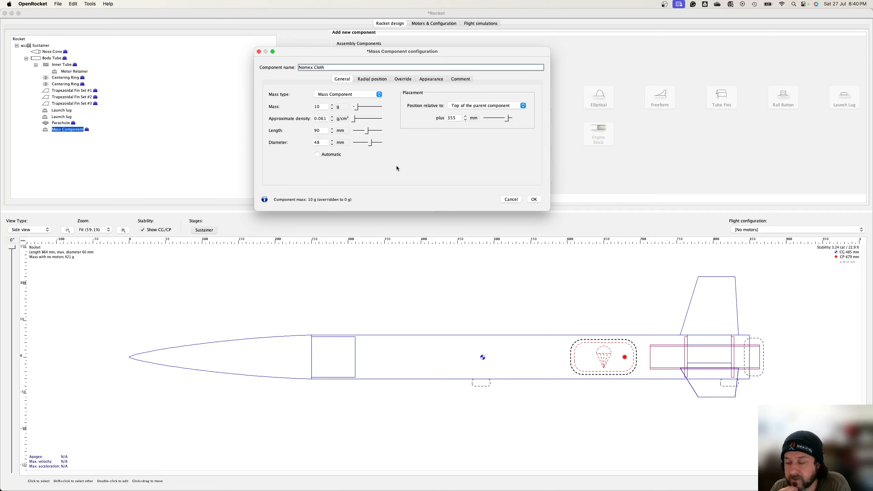
left_click(536, 201)
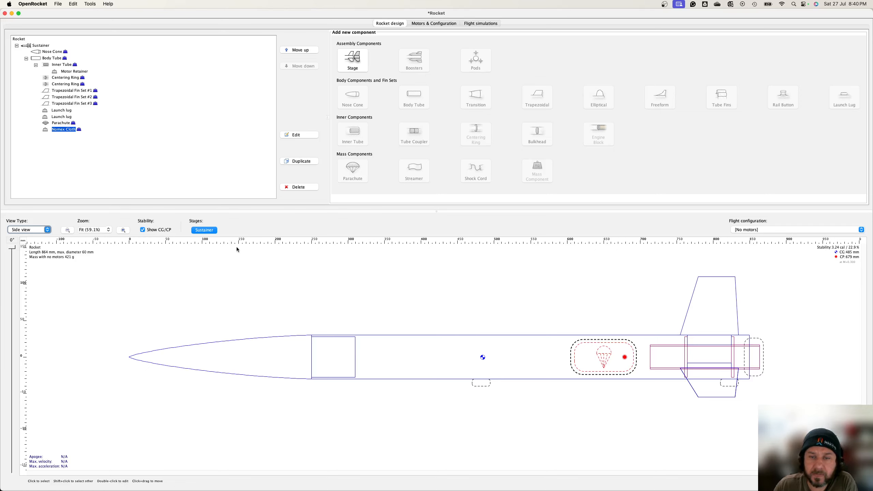
Step: Add a shock cord to the body tube with a cord length of 4000 mm
left_click(55, 58)
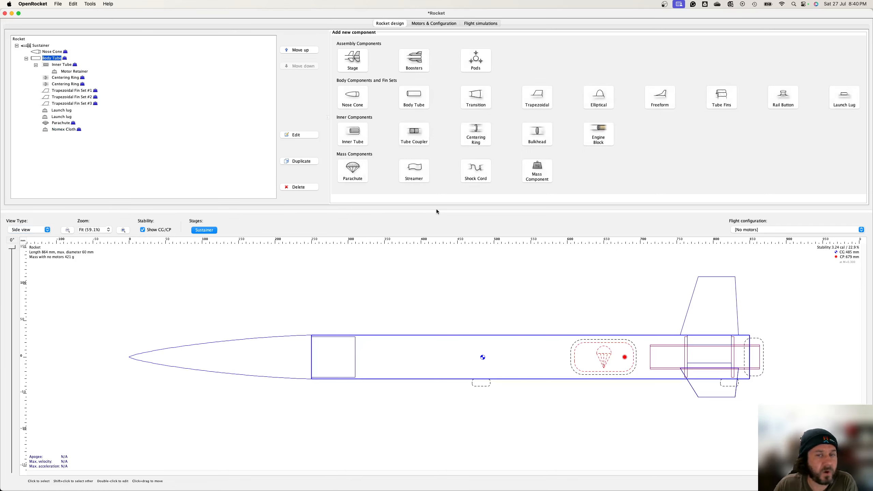
left_click(472, 173)
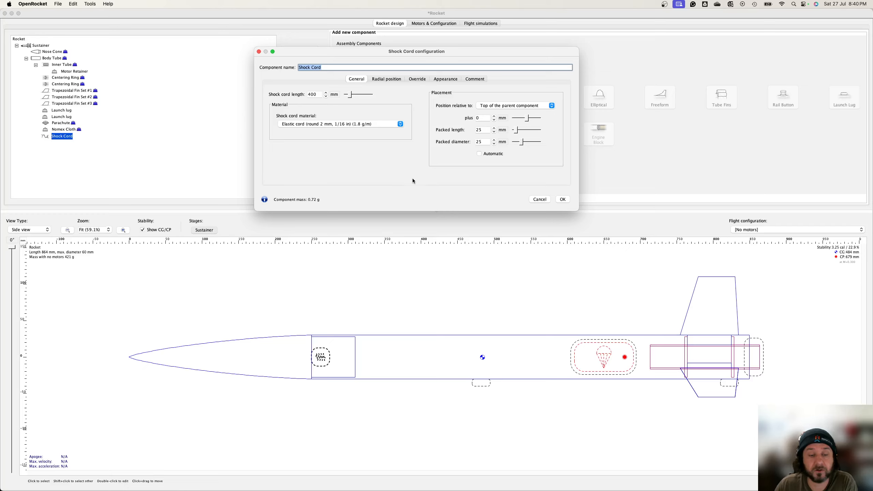
key("Tab")
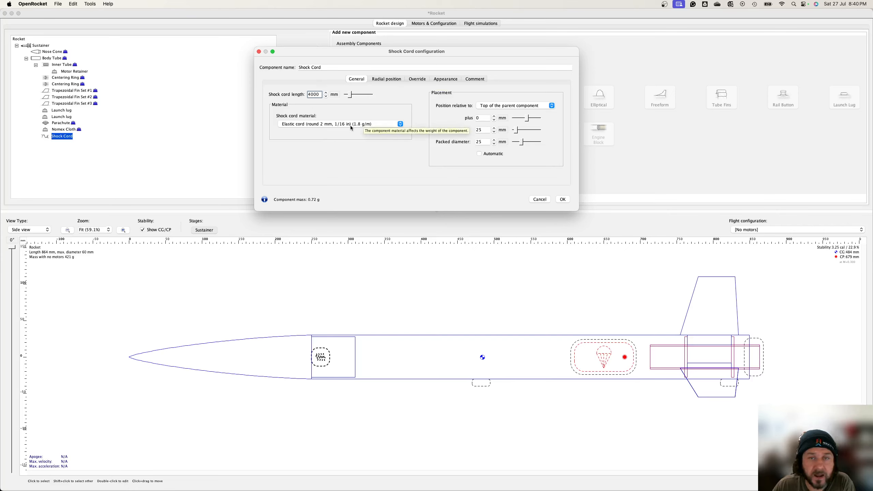
Step: Override the shock cord's mass to 50 g
left_click(416, 80)
left_click(273, 94)
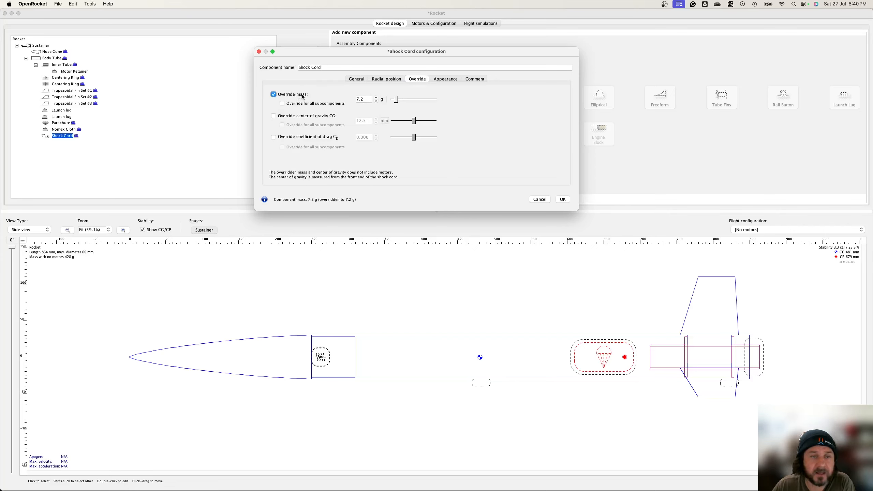
left_click(369, 99)
type("50")
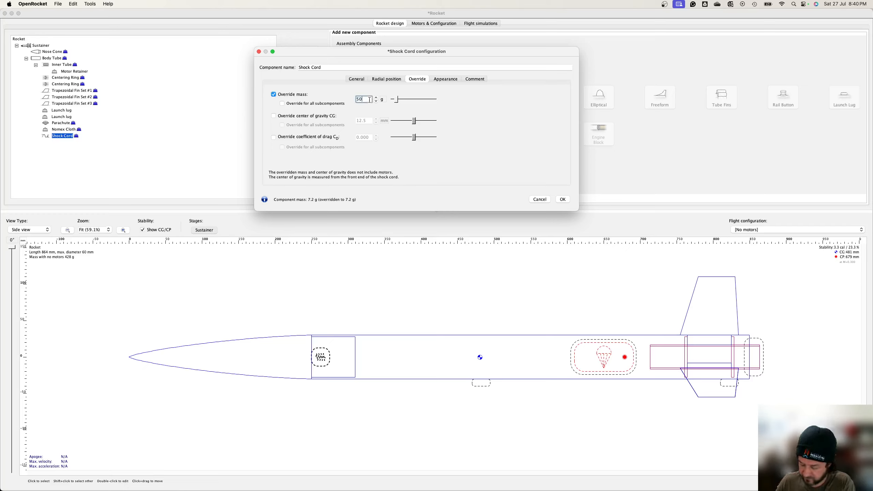
key("Tab")
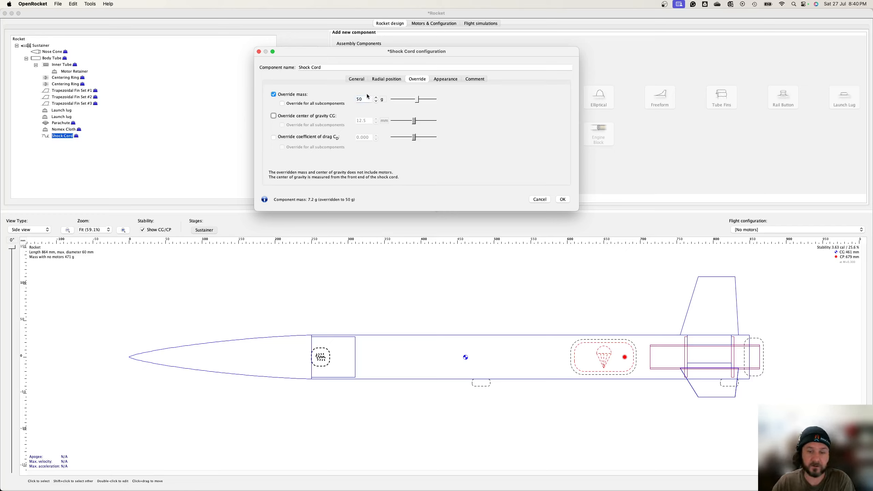
Step: Place the shock cord about 56 mm from the top with packed length 500 mm and packed diameter 10 mm, then confirm
left_click(358, 81)
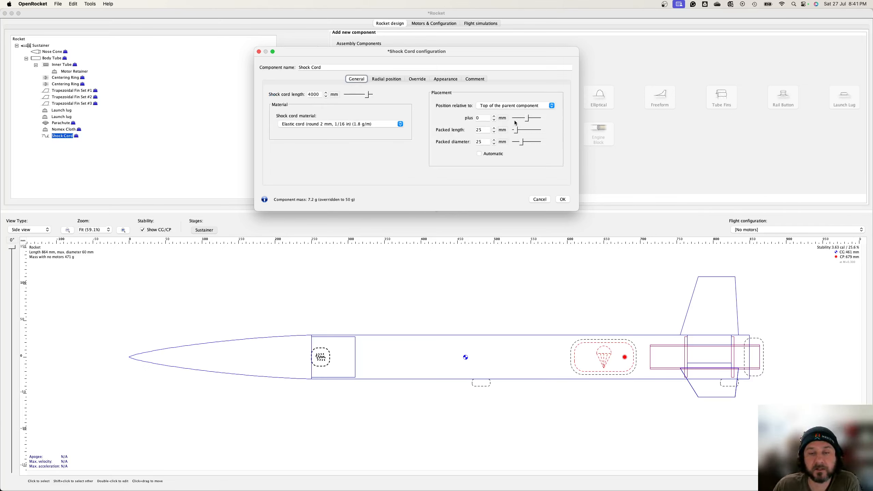
mouse_move(526, 119)
left_mouse_down()
mouse_move(533, 133)
mouse_move(548, 132)
mouse_move(517, 143)
left_mouse_up()
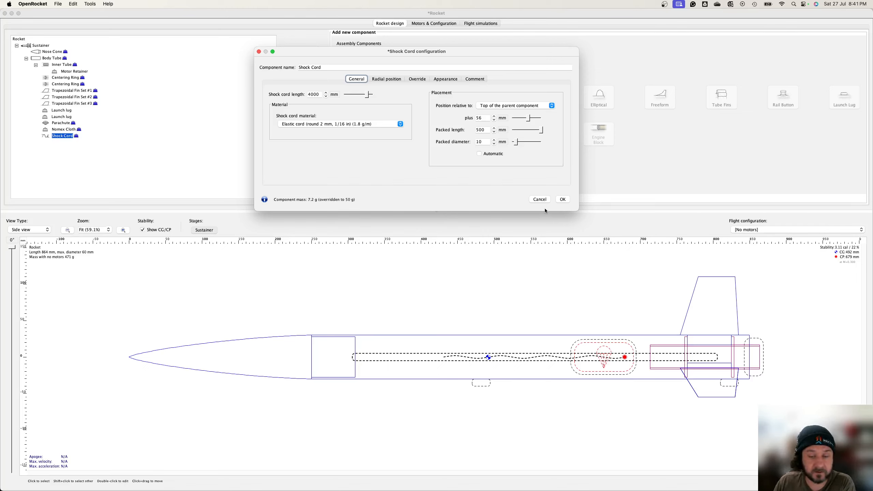
left_click(564, 200)
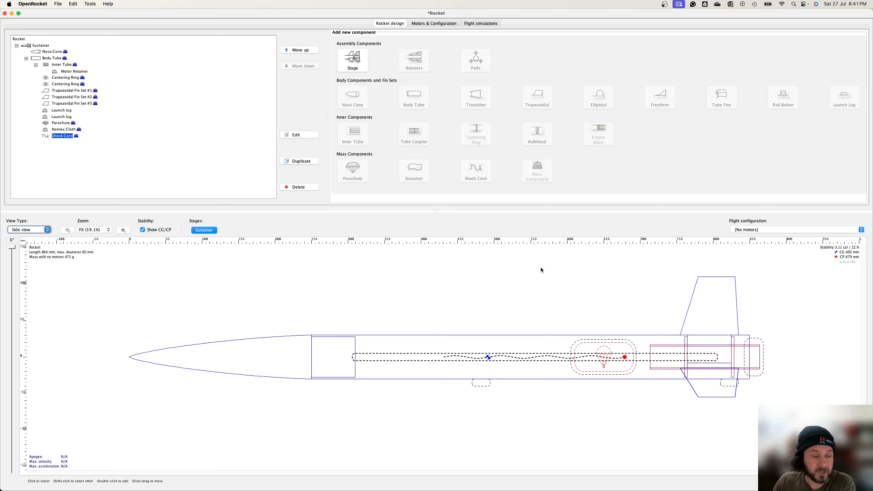
Step: Create a new motor configuration and open motor selection for the inner tube mount
left_click(425, 24)
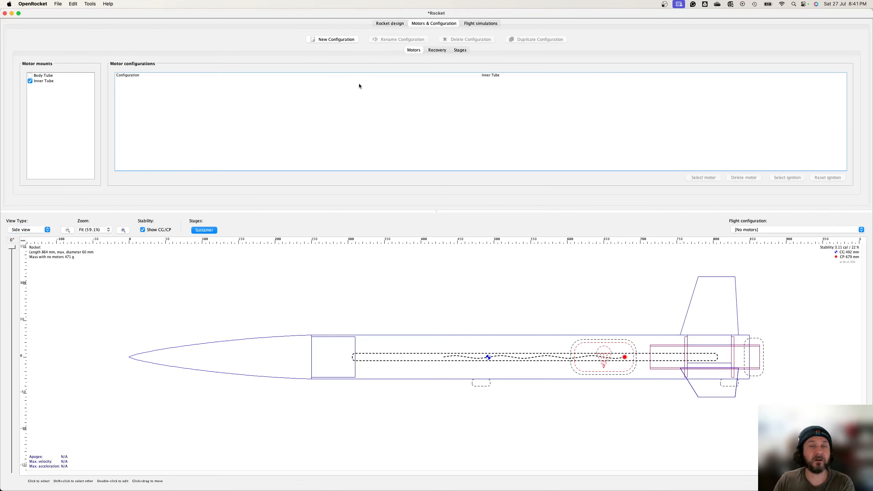
left_click(329, 40)
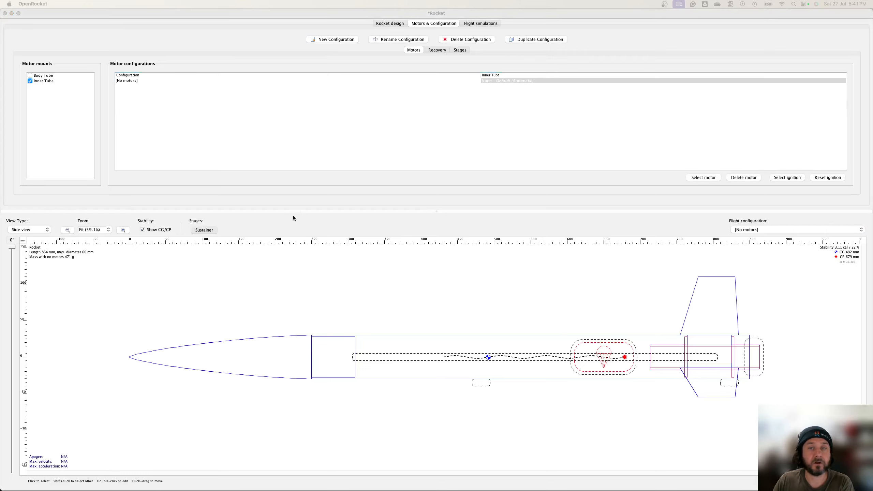
left_click_drag(0, 90, 598, 59)
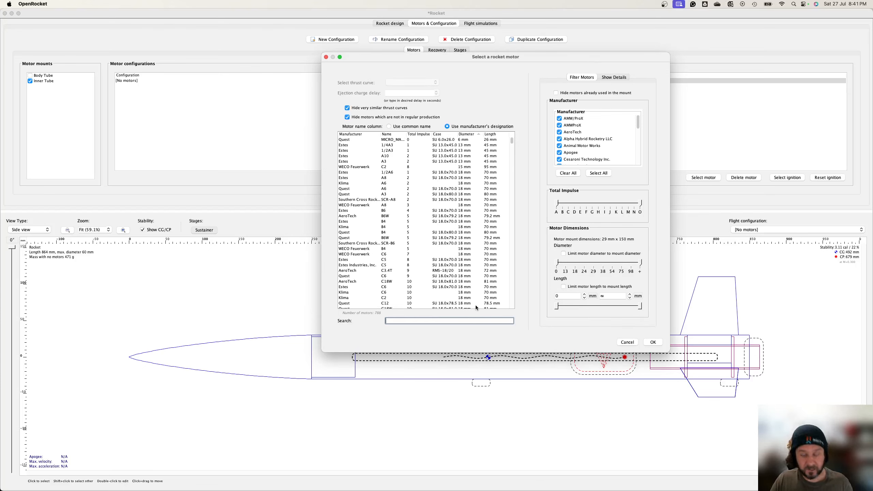
Step: Search for the G77 motor, select the AeroTech G77R/L, set its ejection charge delay to 14 seconds, and confirm
type("g77")
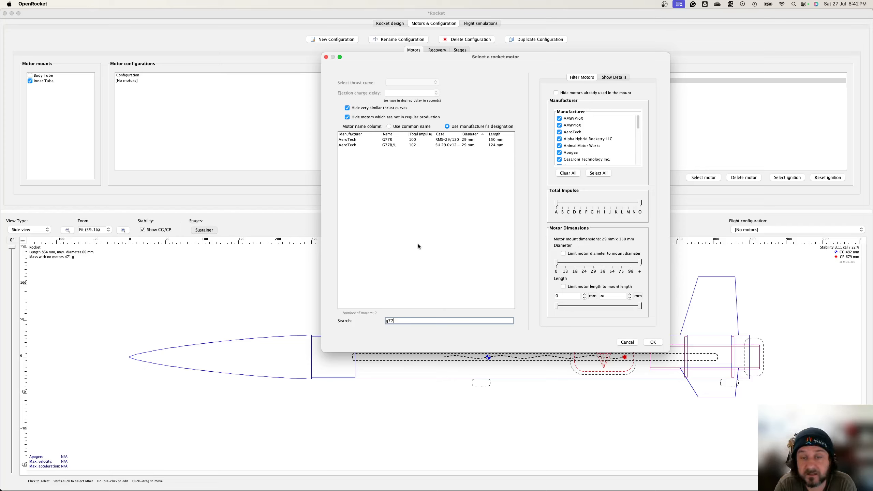
left_click(393, 145)
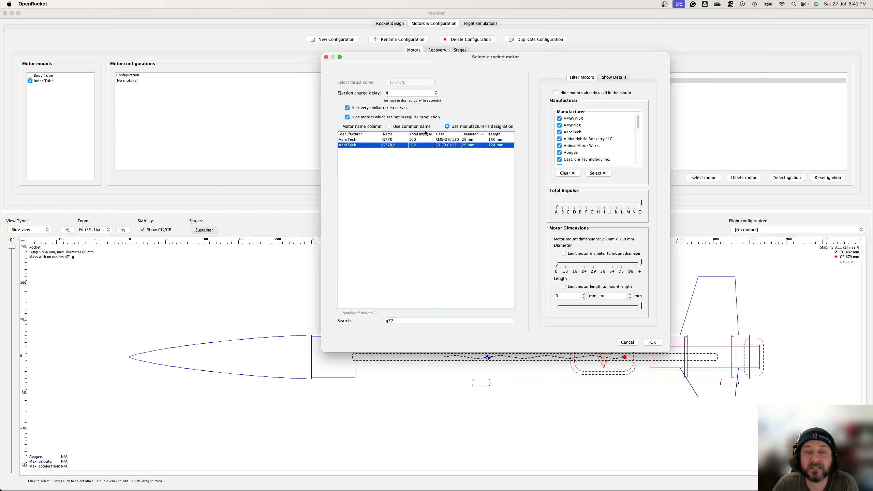
left_click(436, 94)
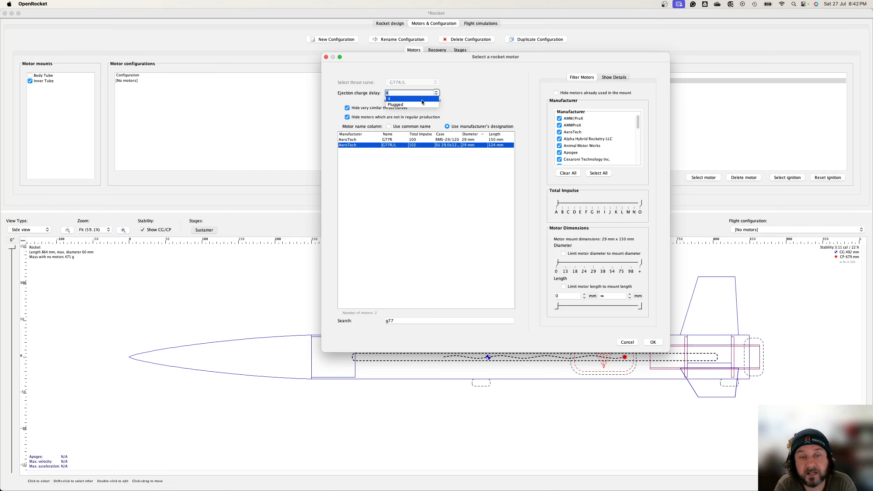
type("1")
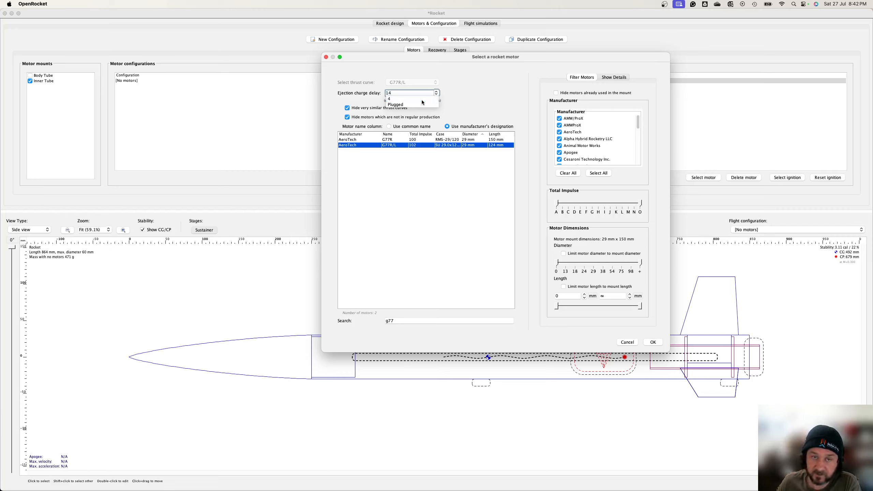
left_click(460, 94)
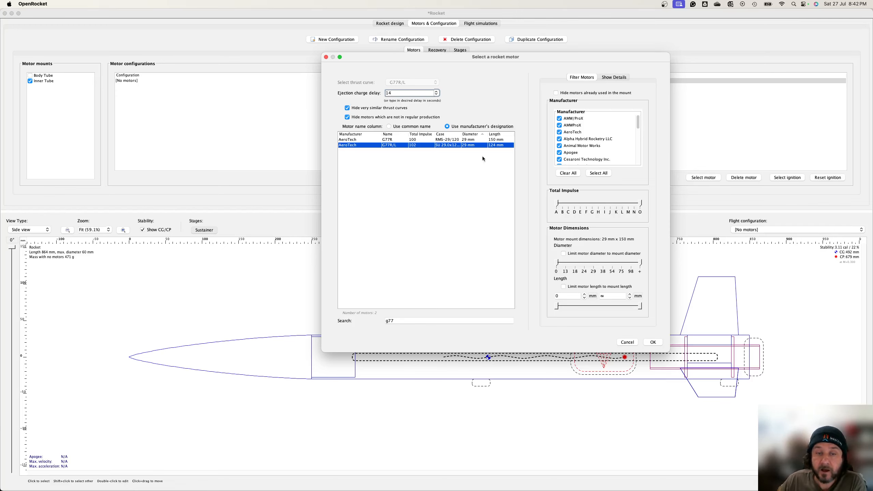
left_click(653, 341)
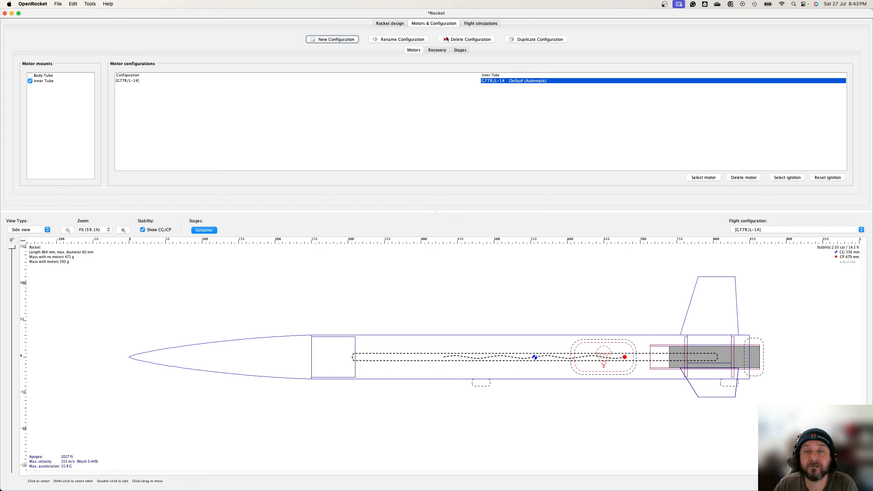
Step: Edit Simulation 1 to use a 2000 mm launch rod length, then run the simulation
left_click(488, 24)
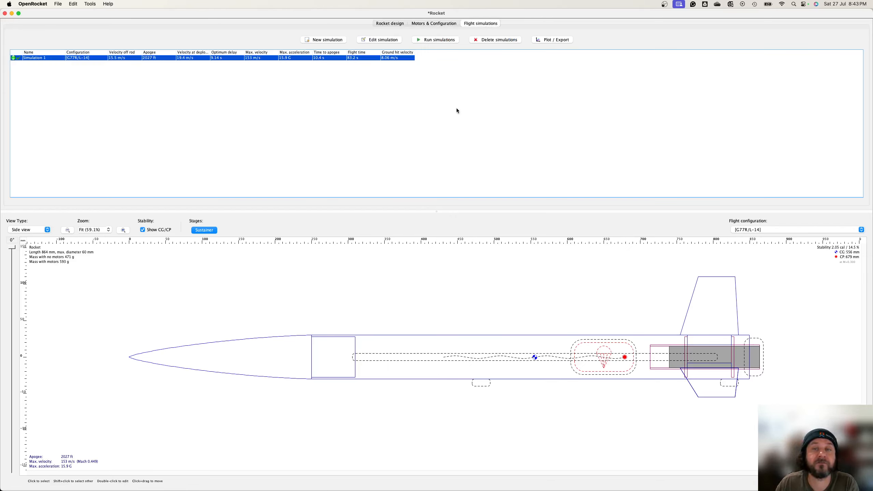
left_click(384, 39)
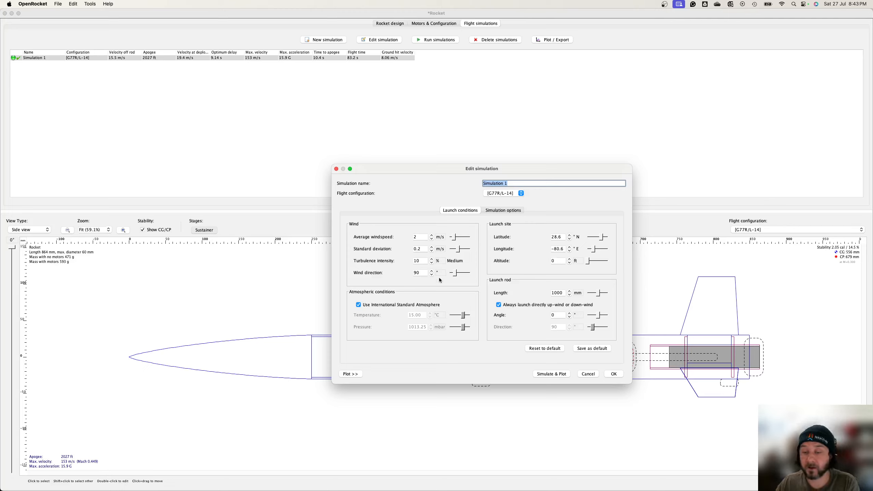
left_click(553, 293)
key("Left")
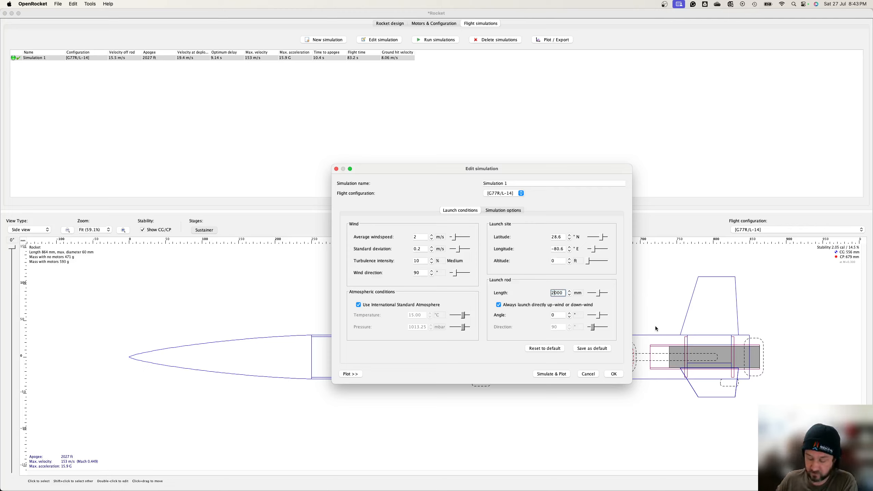
key("Tab")
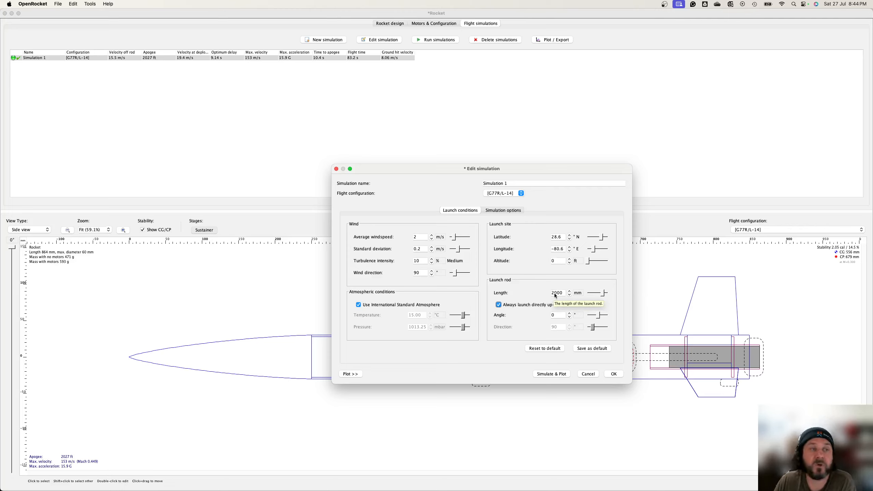
left_click(614, 373)
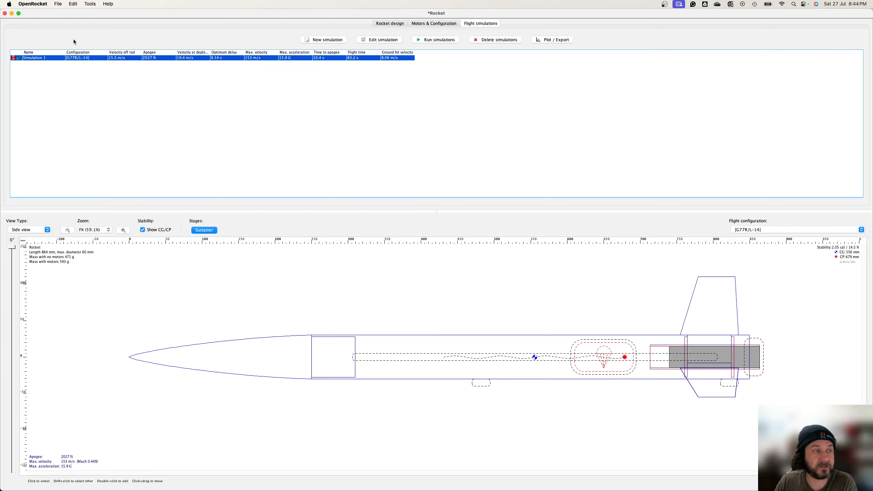
left_click(428, 40)
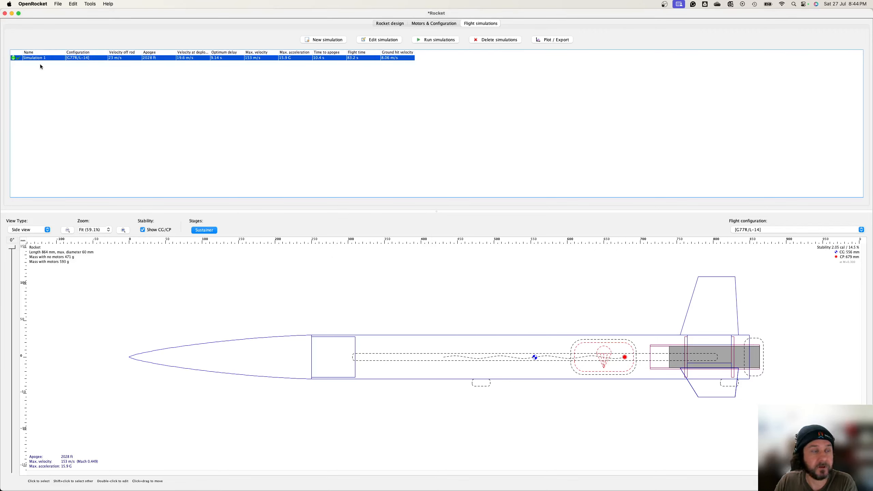
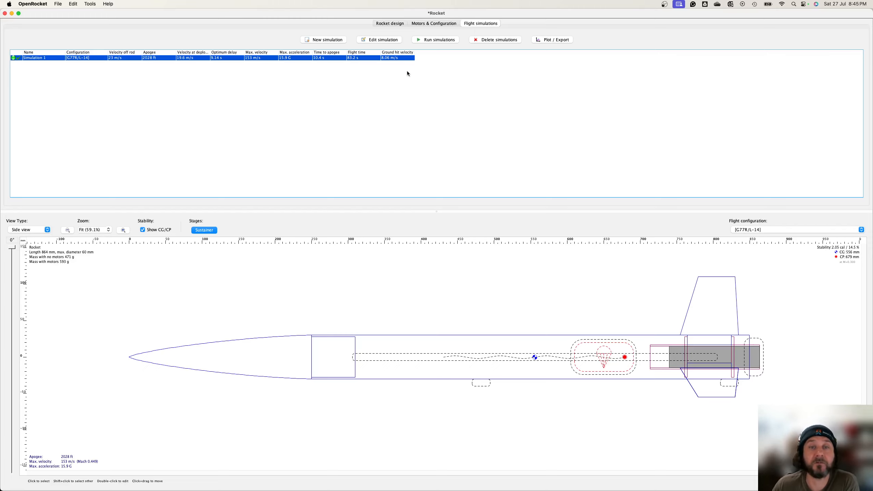
Step: Change the inner tube motor's ejection charge delay to 9 seconds and confirm
left_click(428, 25)
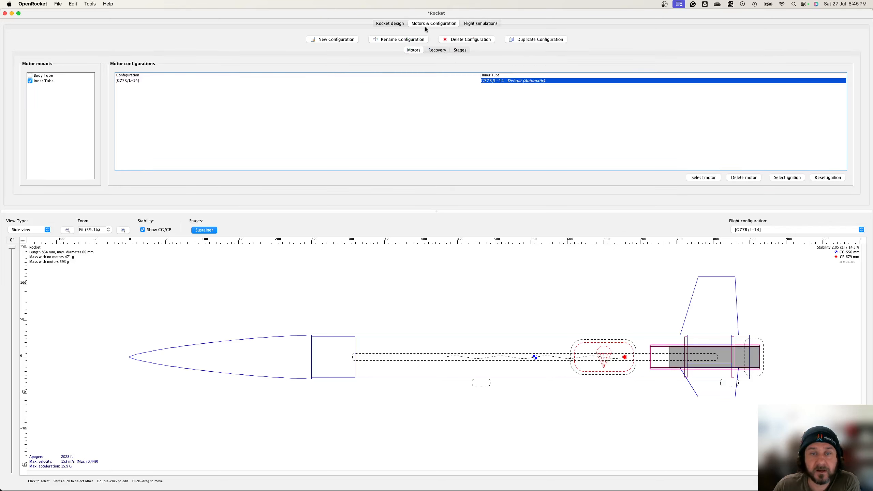
double_click(495, 80)
left_click(399, 95)
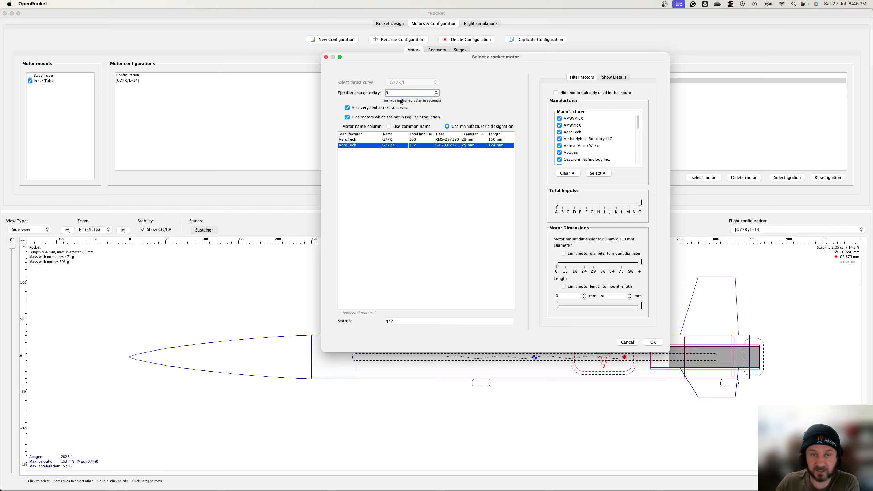
left_click(652, 342)
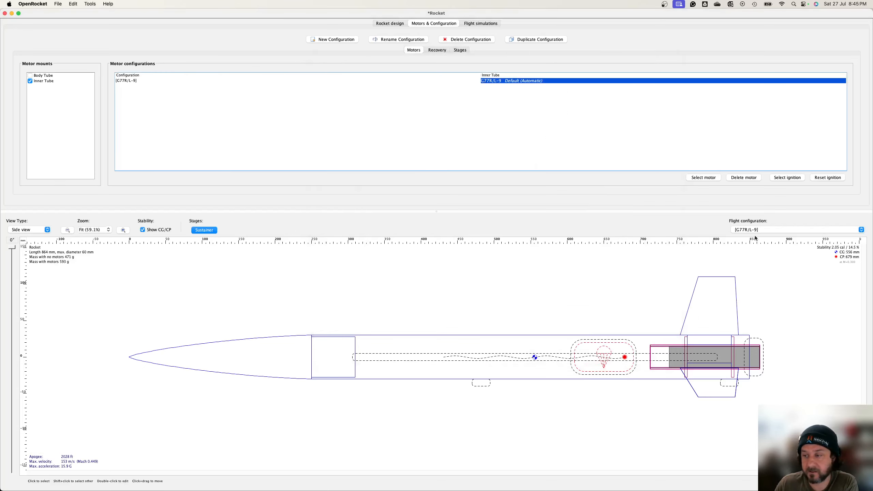
Step: Rerun the flight simulation with the updated motor configuration
left_click(482, 24)
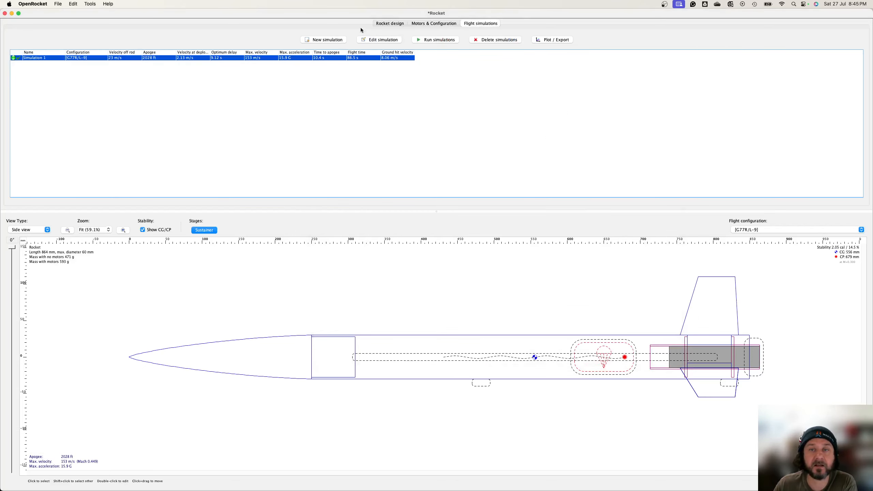
left_click(427, 39)
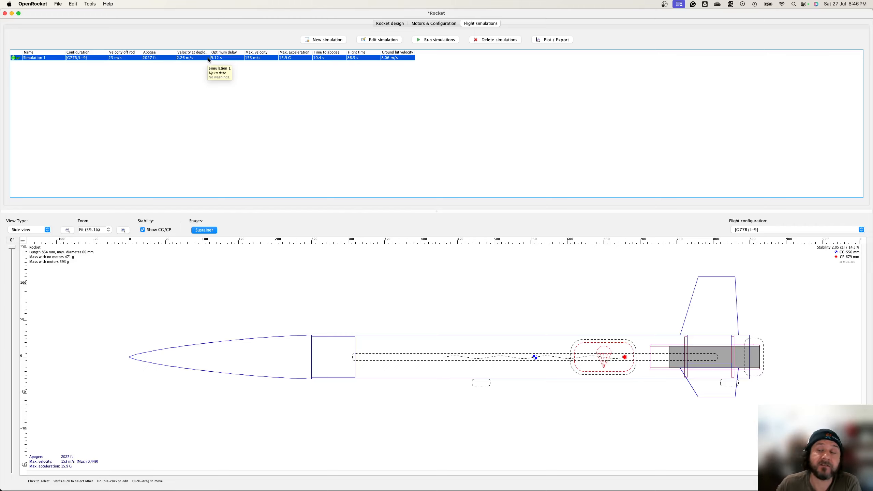
Step: Open Trapezoidal Fin Set #1 and add the comment "15g of epoxy"
left_click(388, 24)
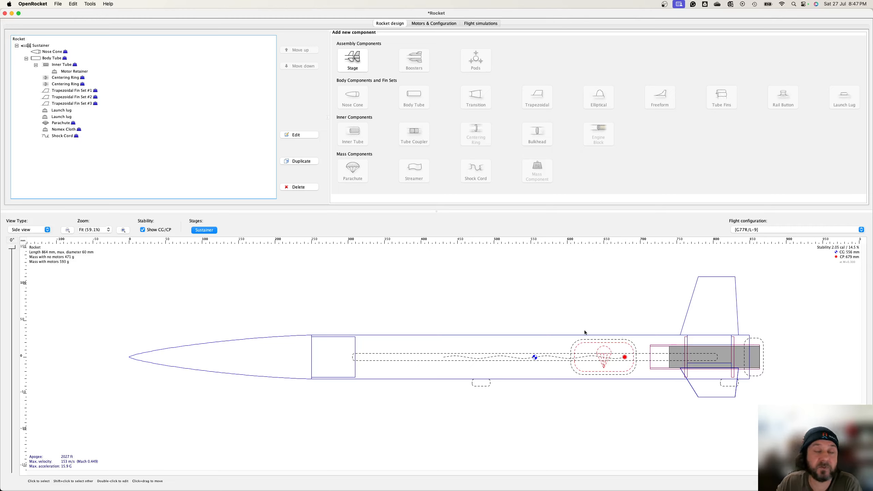
double_click(72, 91)
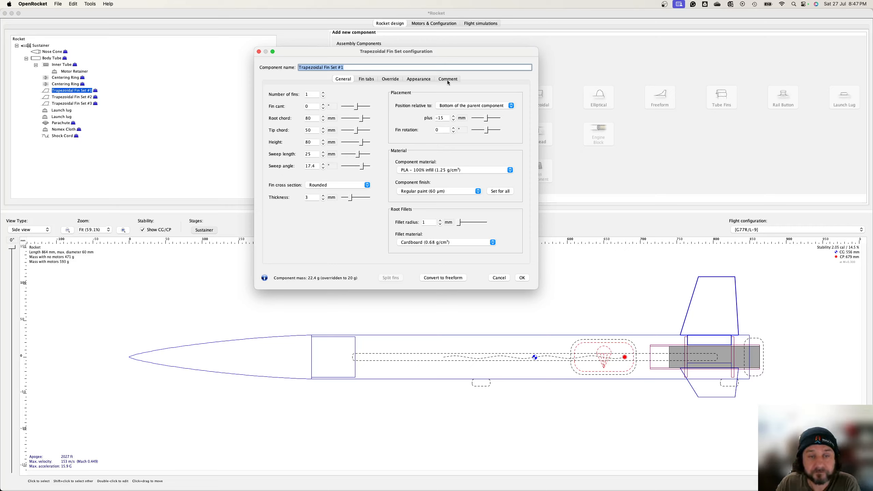
left_click(447, 80)
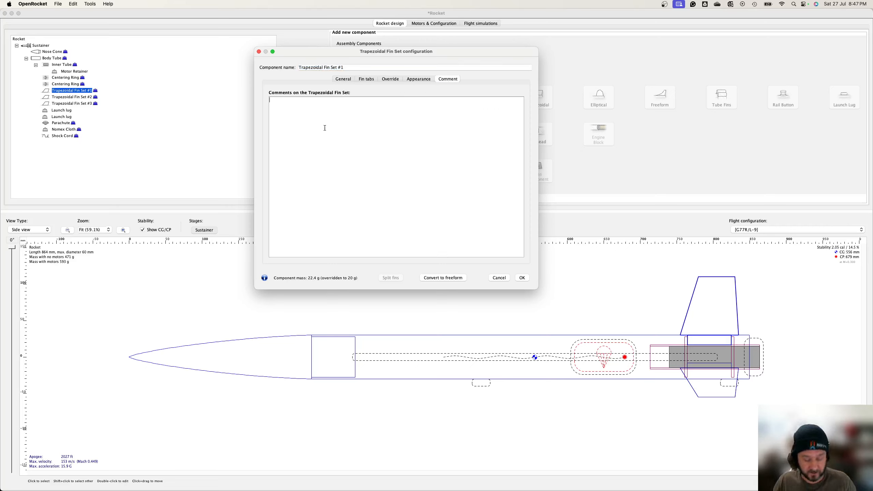
type("15g o")
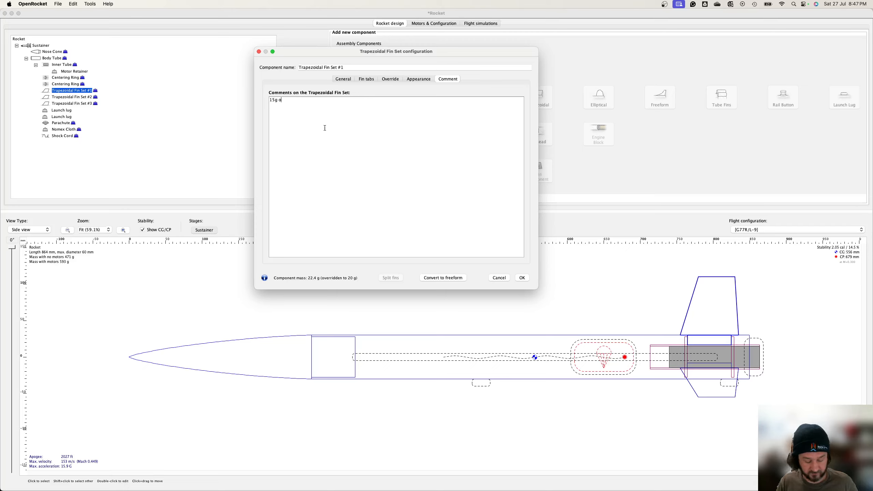
type("f epoxy")
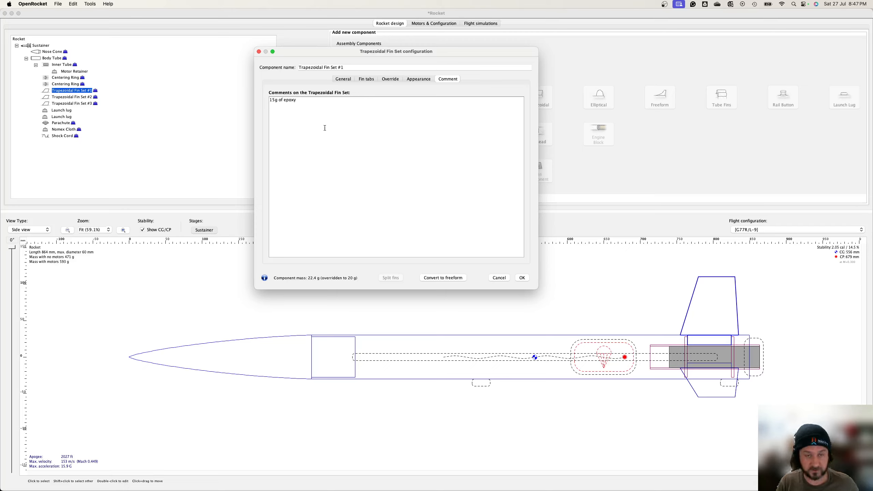
Step: Override the fin set's mass to 35 g and confirm
left_click(396, 80)
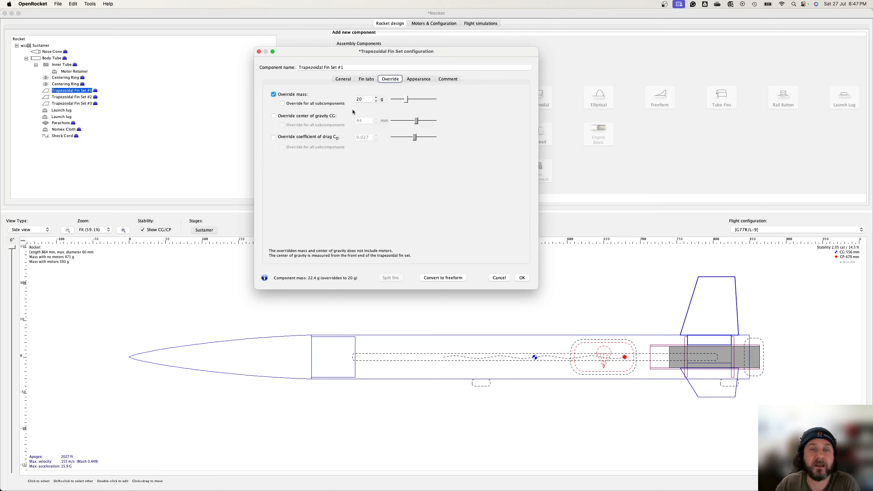
double_click(367, 99)
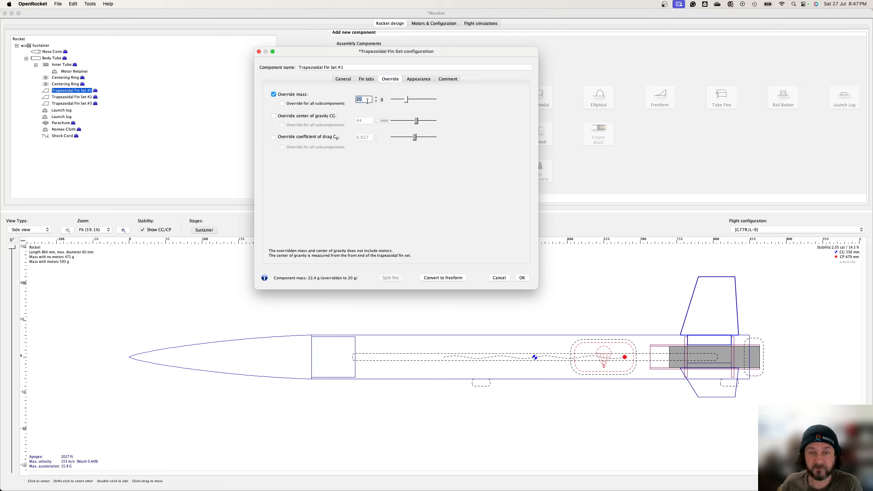
type("35")
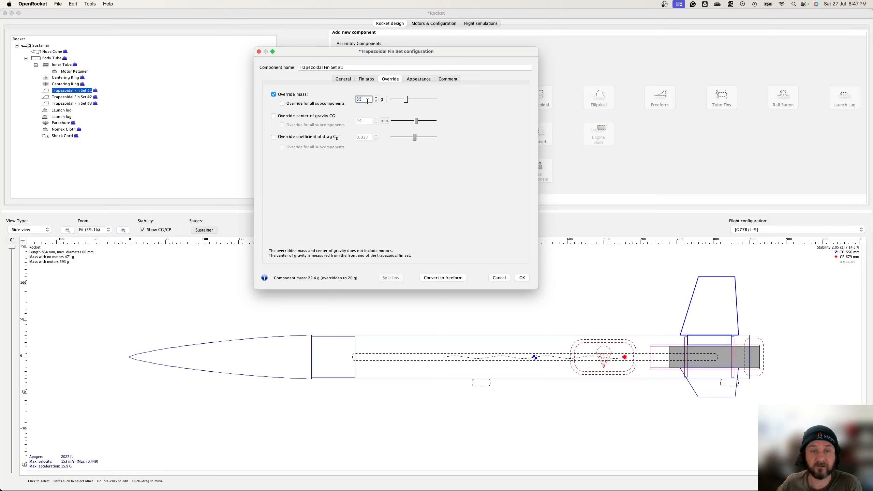
left_click(520, 278)
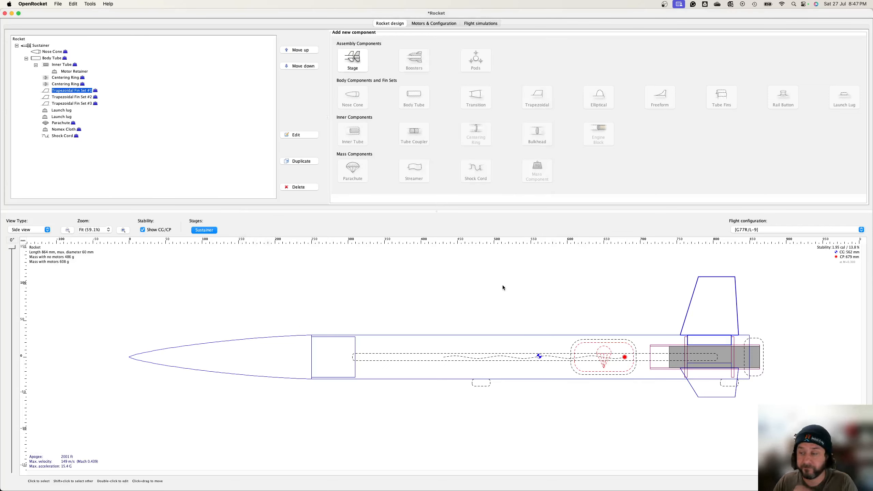